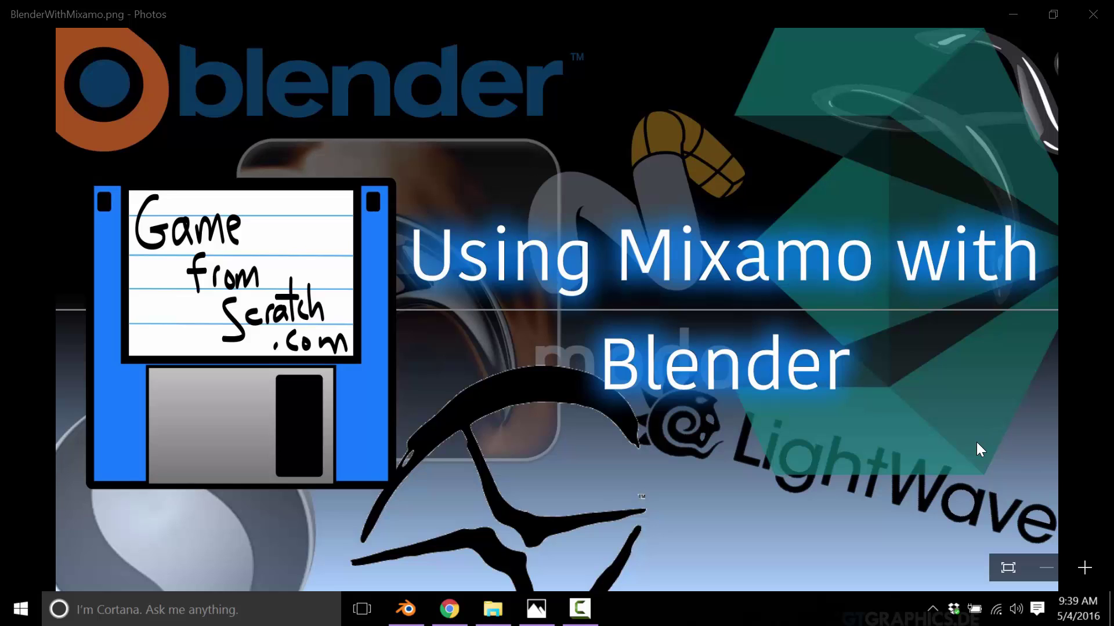
Bring up Mixamo's My Assets and preview Stand To Roll, then the Jumping animation.
{"action": "left_click", "coordinate": [446, 608]}
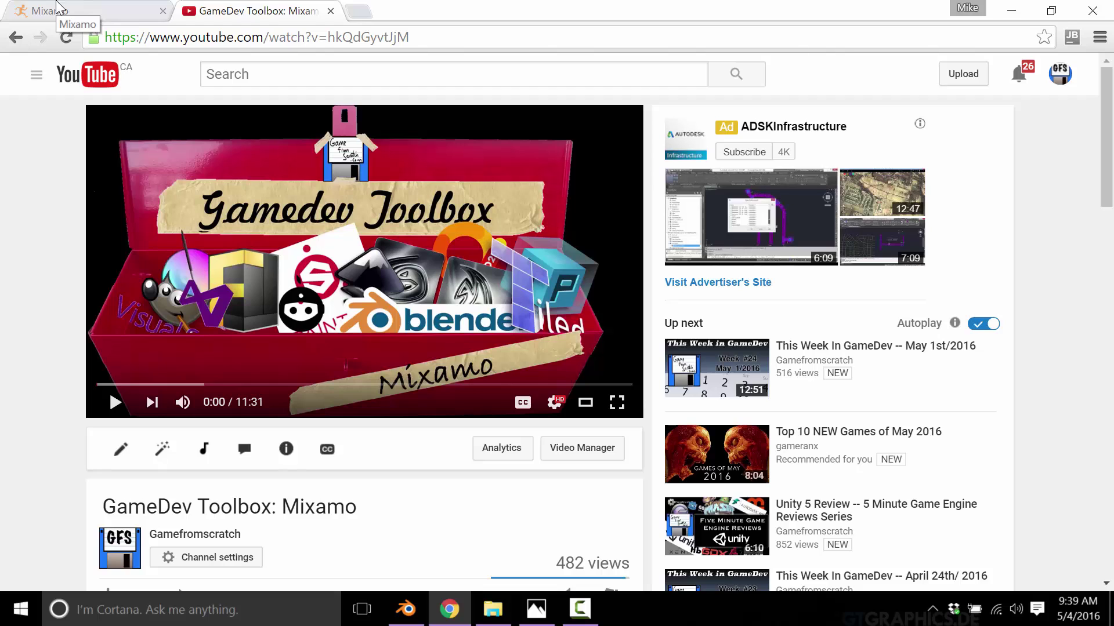
{"action": "left_click", "coordinate": [60, 11]}
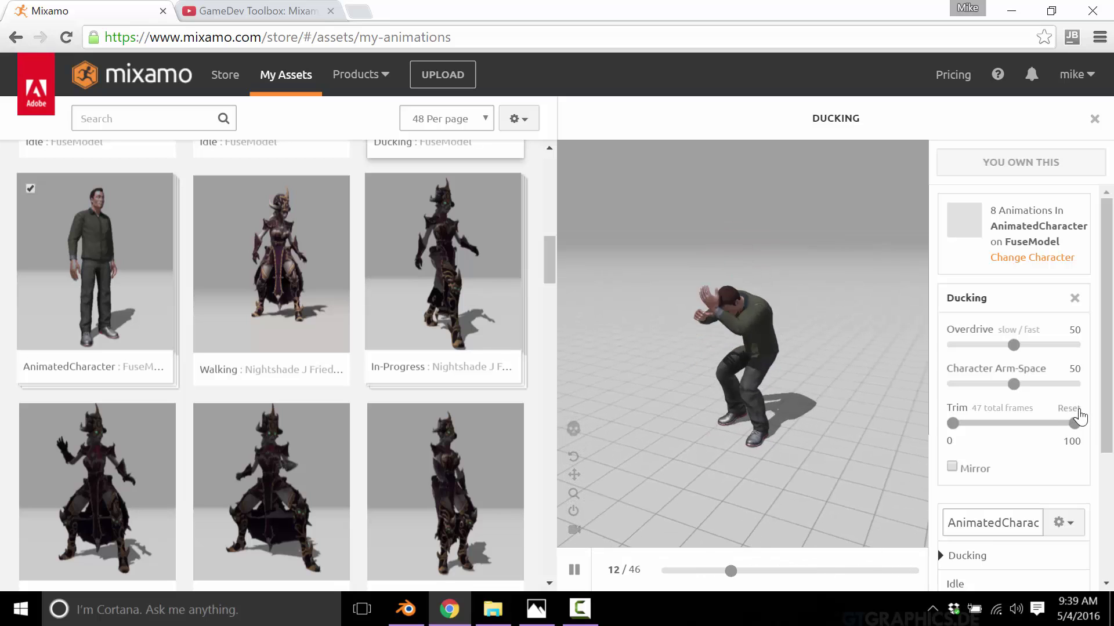
{"action": "scroll", "coordinate": [1044, 410], "scroll_direction": "down", "scroll_amount": 3}
{"action": "scroll", "coordinate": [992, 453], "scroll_direction": "down", "scroll_amount": 1}
{"action": "left_click", "coordinate": [984, 487]}
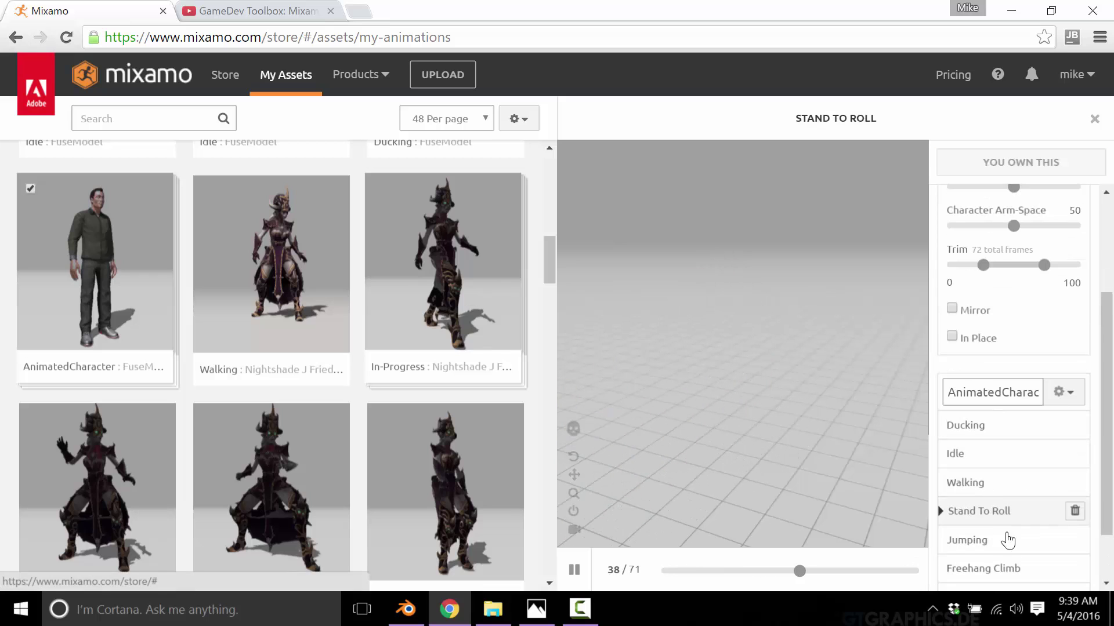
{"action": "left_click", "coordinate": [1007, 542]}
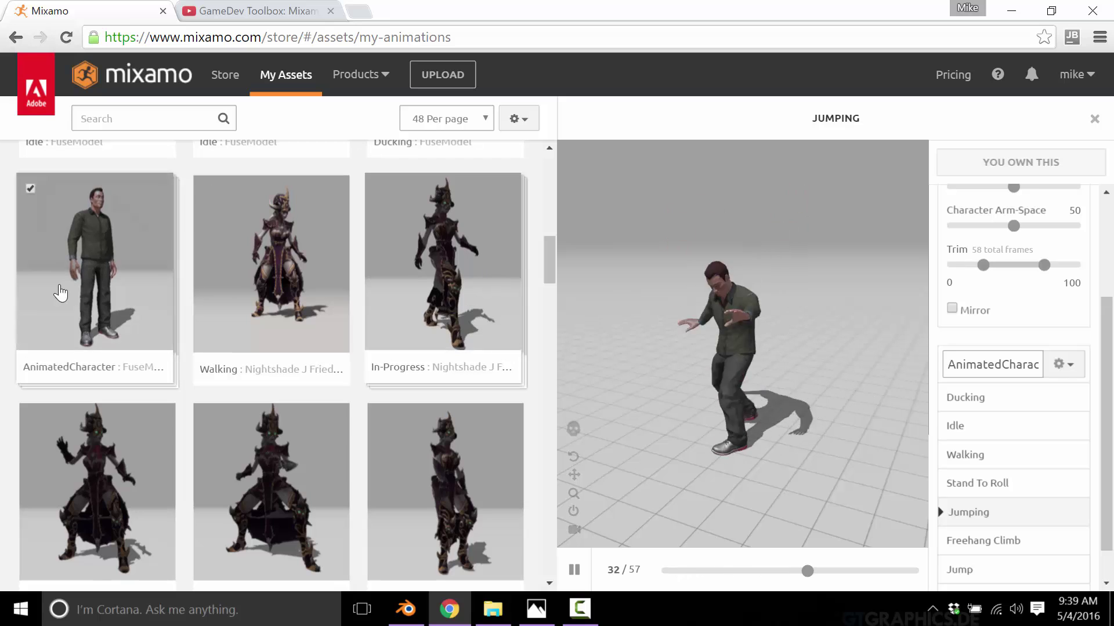
{"action": "scroll", "coordinate": [490, 244], "scroll_direction": "up", "scroll_amount": 2}
{"action": "scroll", "coordinate": [491, 251], "scroll_direction": "up", "scroll_amount": 1}
{"action": "scroll", "coordinate": [492, 251], "scroll_direction": "up", "scroll_amount": 3}
{"action": "scroll", "coordinate": [487, 244], "scroll_direction": "up", "scroll_amount": 2}
Choose FBX (.fbx) as the download format and open the downloaded FuseModel (1) folder.
{"action": "left_click", "coordinate": [479, 219]}
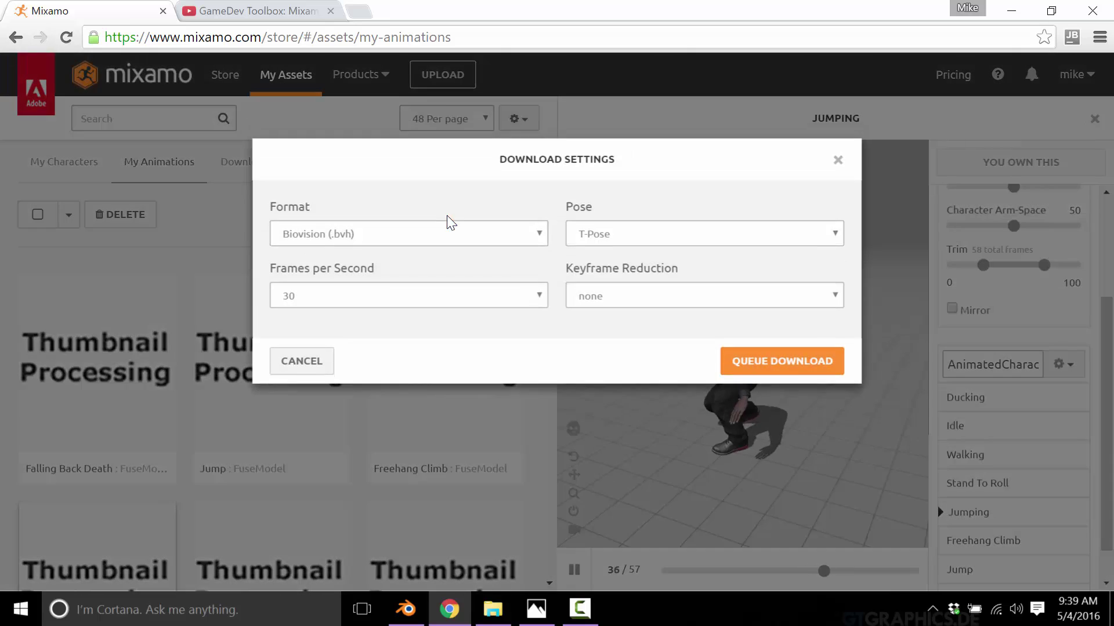
{"action": "left_click", "coordinate": [470, 234]}
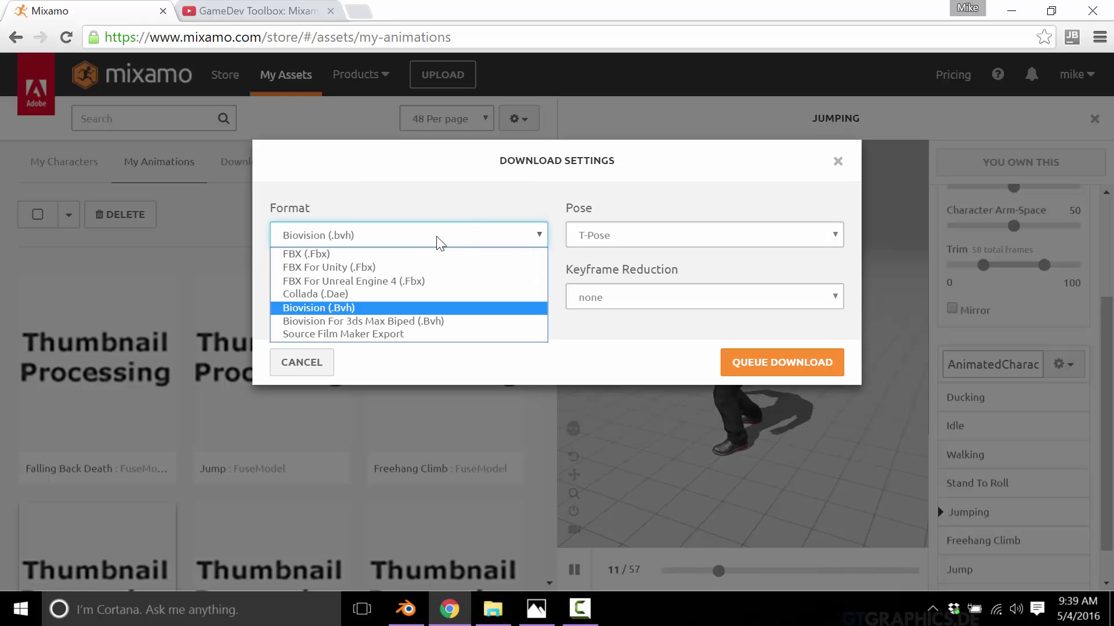
{"action": "left_click", "coordinate": [327, 258]}
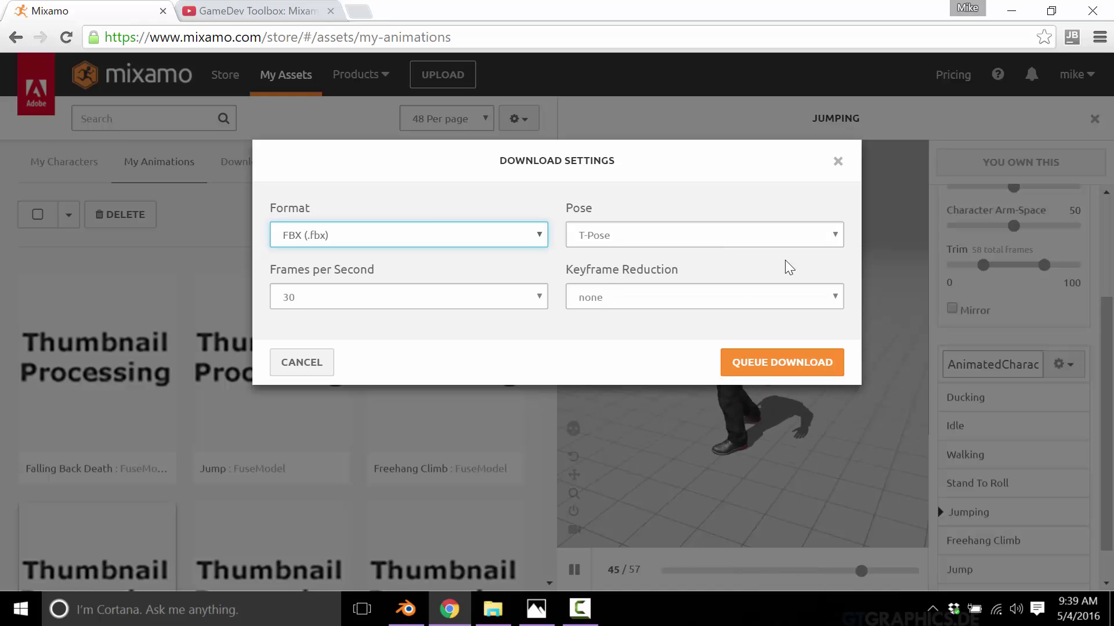
{"action": "left_click", "coordinate": [492, 609]}
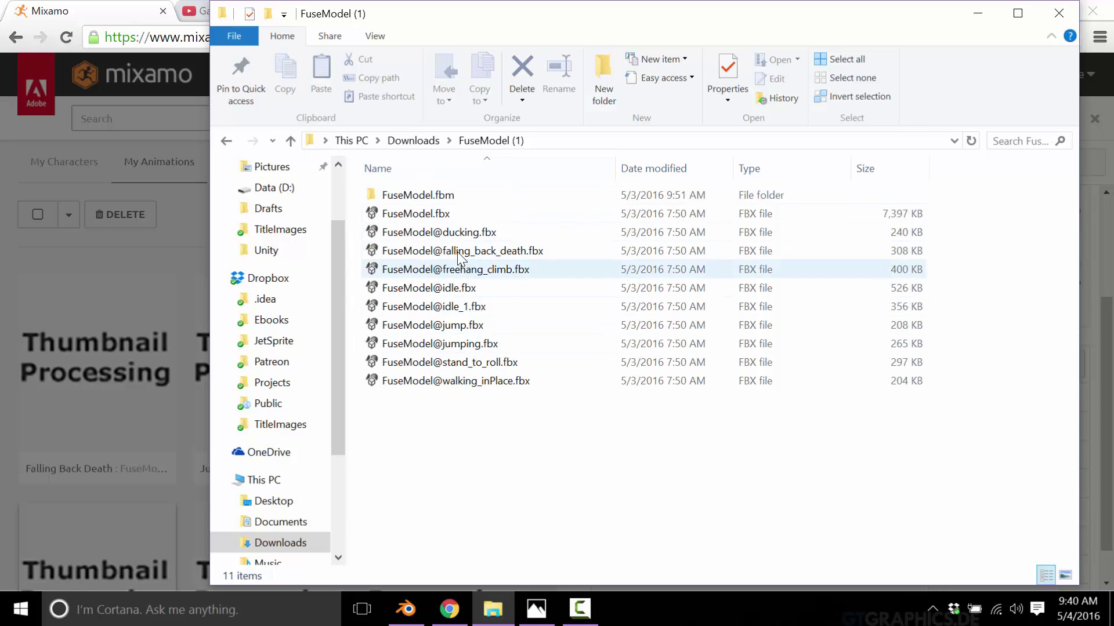
Select the main FuseModel.fbx among the downloaded animation files.
{"action": "left_click", "coordinate": [411, 215]}
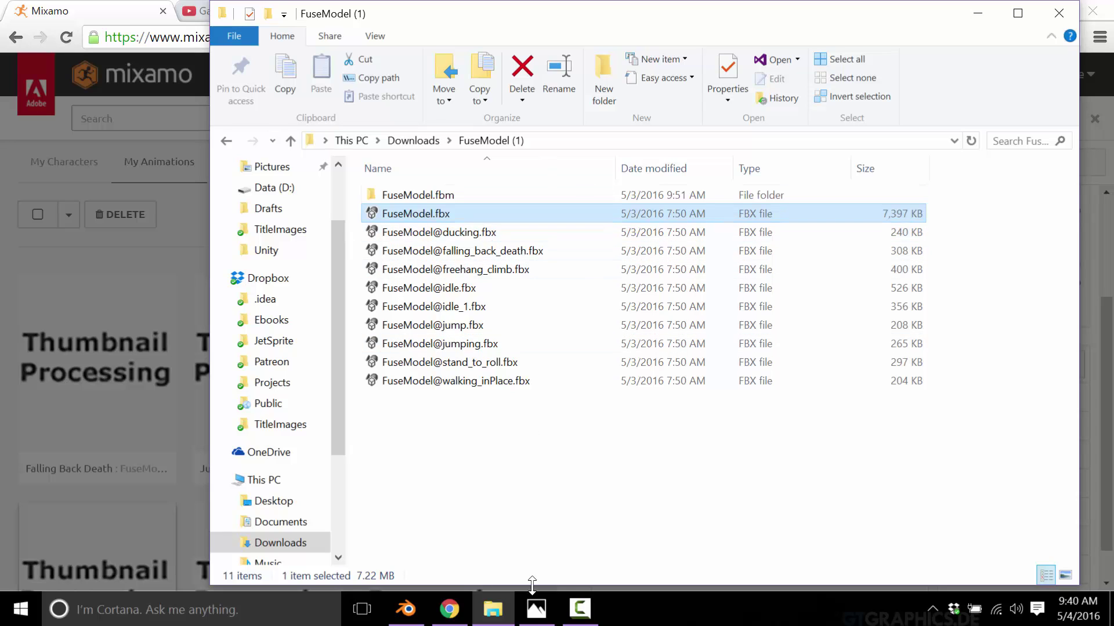
{"action": "mouse_move", "coordinate": [406, 609]}
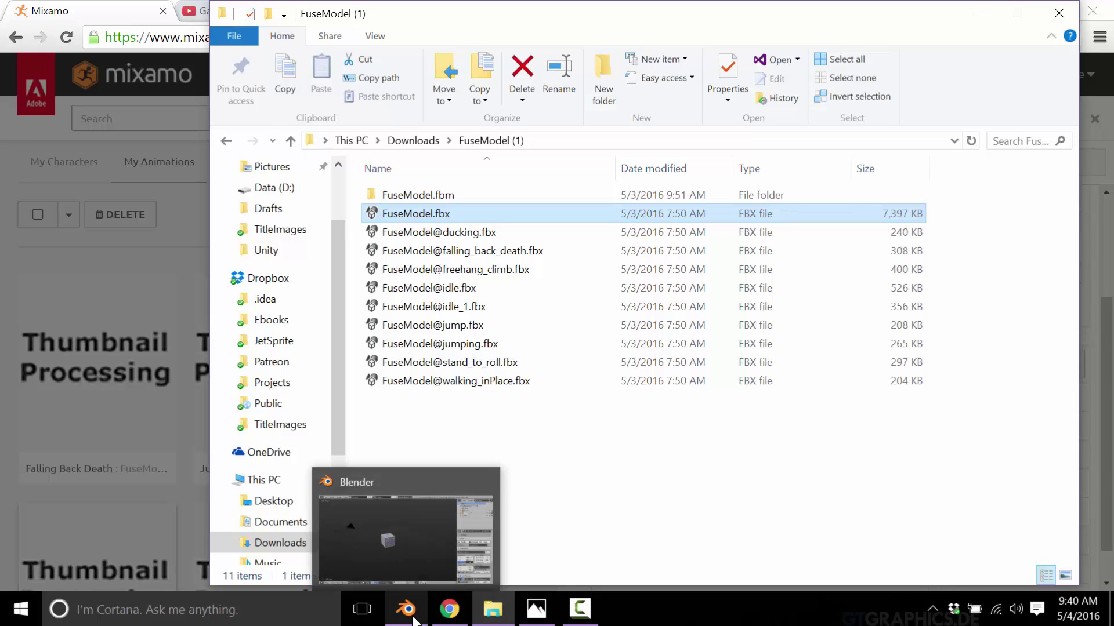
Show and dismiss Blender's splash screen, then delete the default cube.
{"action": "left_click", "coordinate": [414, 618]}
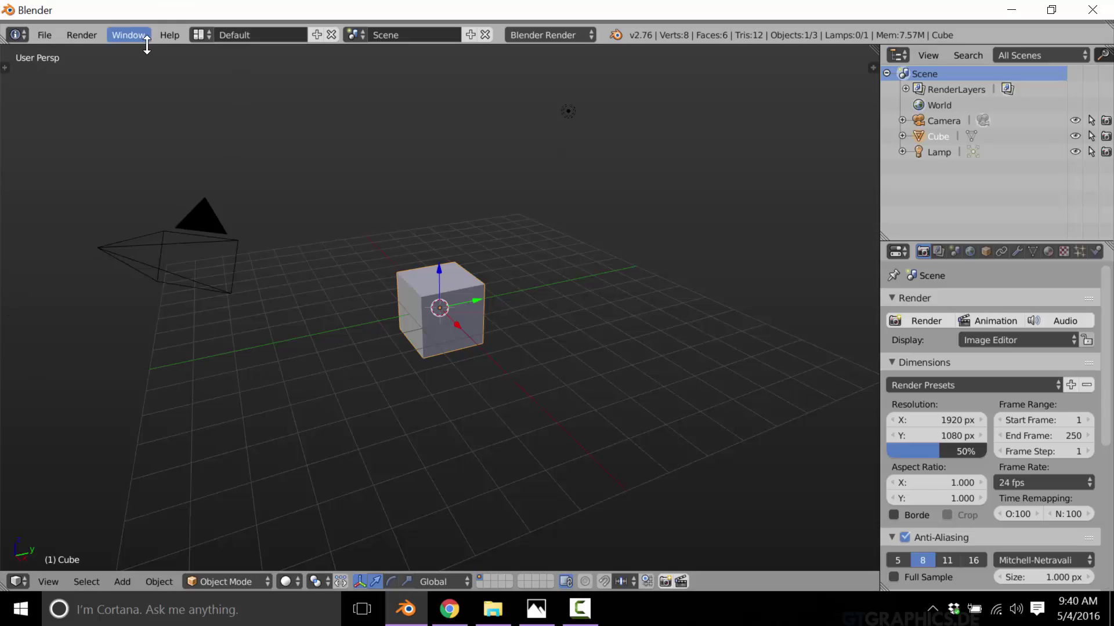
{"action": "left_click", "coordinate": [173, 35]}
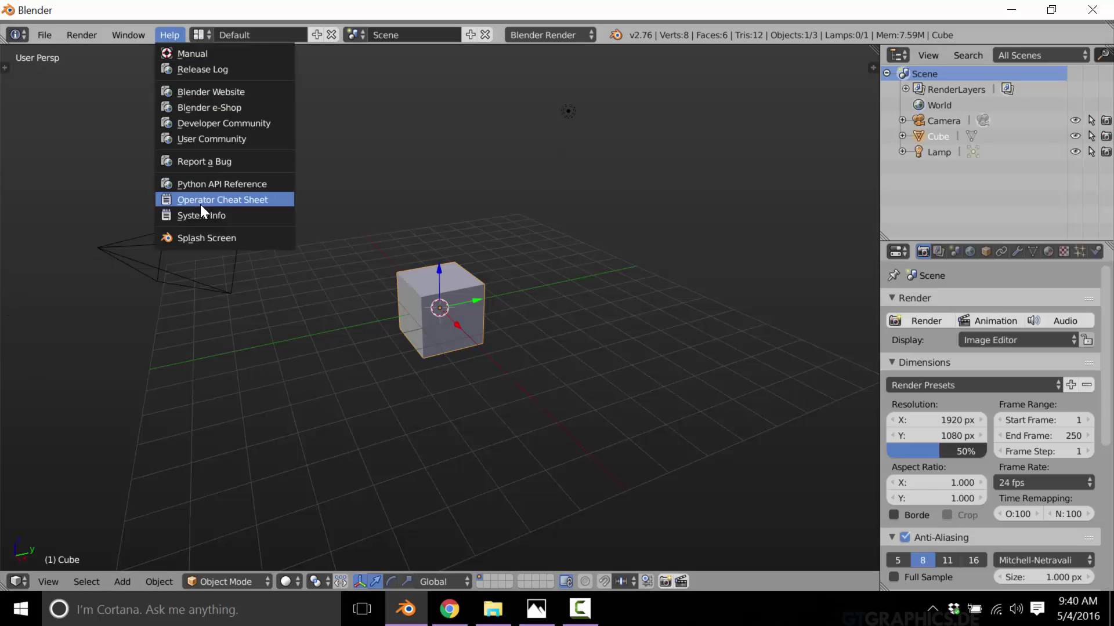
{"action": "left_click", "coordinate": [211, 237]}
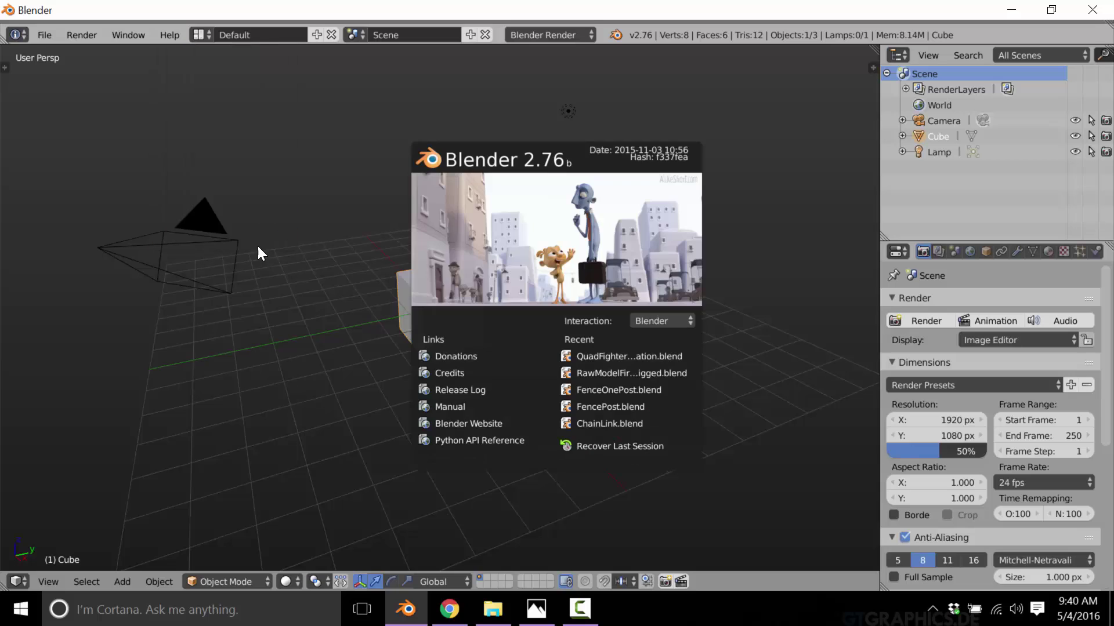
{"action": "left_click", "coordinate": [516, 249]}
{"action": "key", "text": "x"}
{"action": "left_click", "coordinate": [420, 275]}
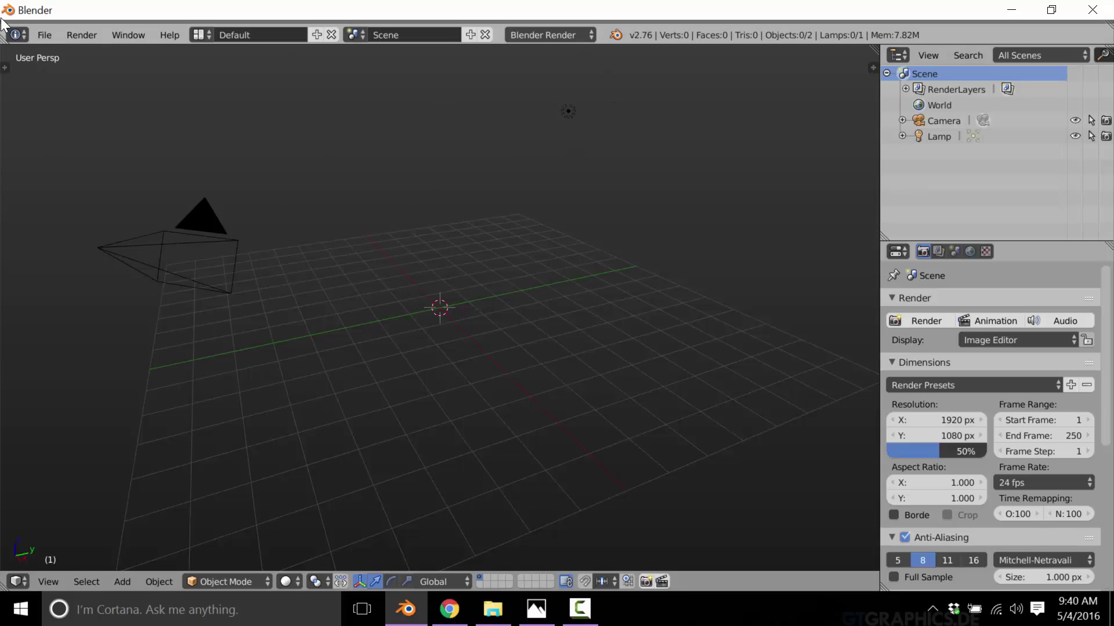
Prepare an FBX import of FuseModel.fbx with Manual Orientation and Apply Transform enabled.
{"action": "left_click", "coordinate": [46, 33]}
{"action": "mouse_move", "coordinate": [69, 315]}
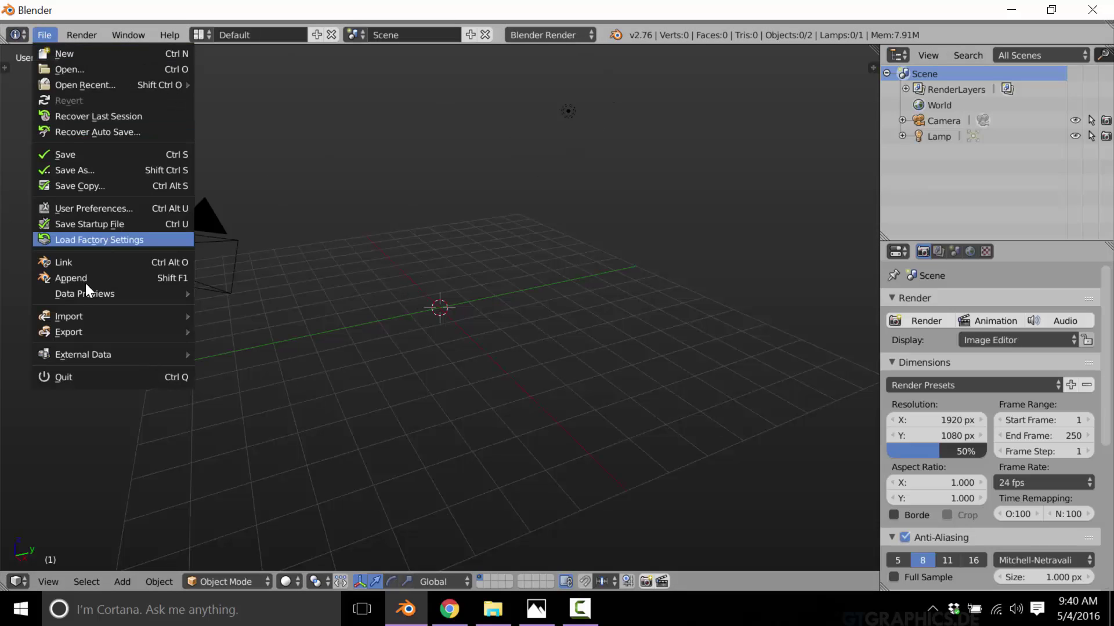
{"action": "left_click", "coordinate": [282, 346]}
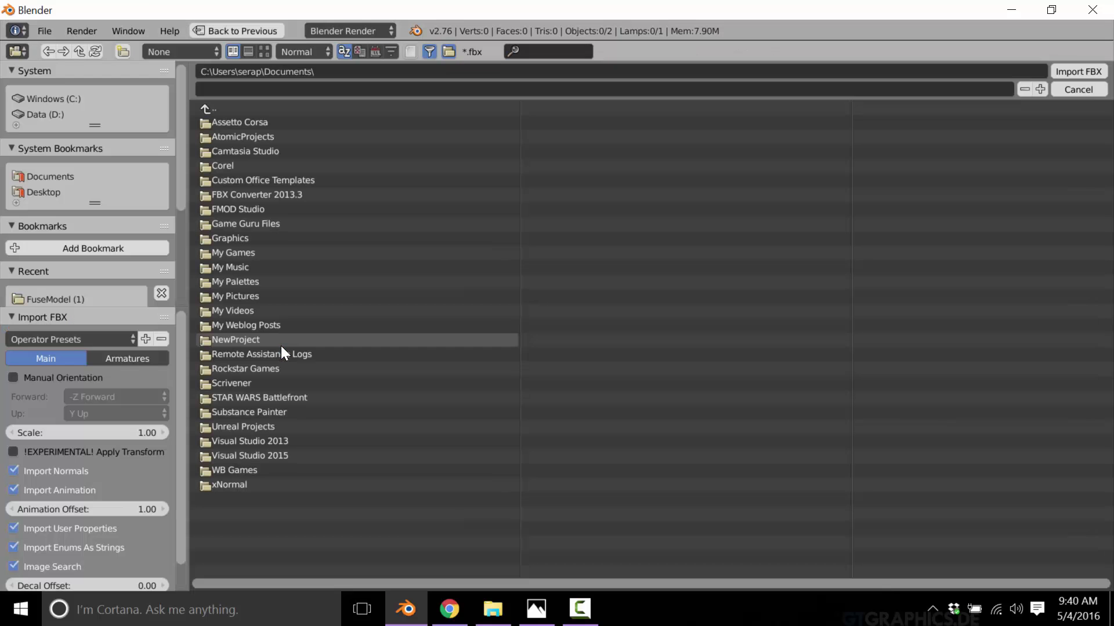
{"action": "left_click", "coordinate": [46, 300]}
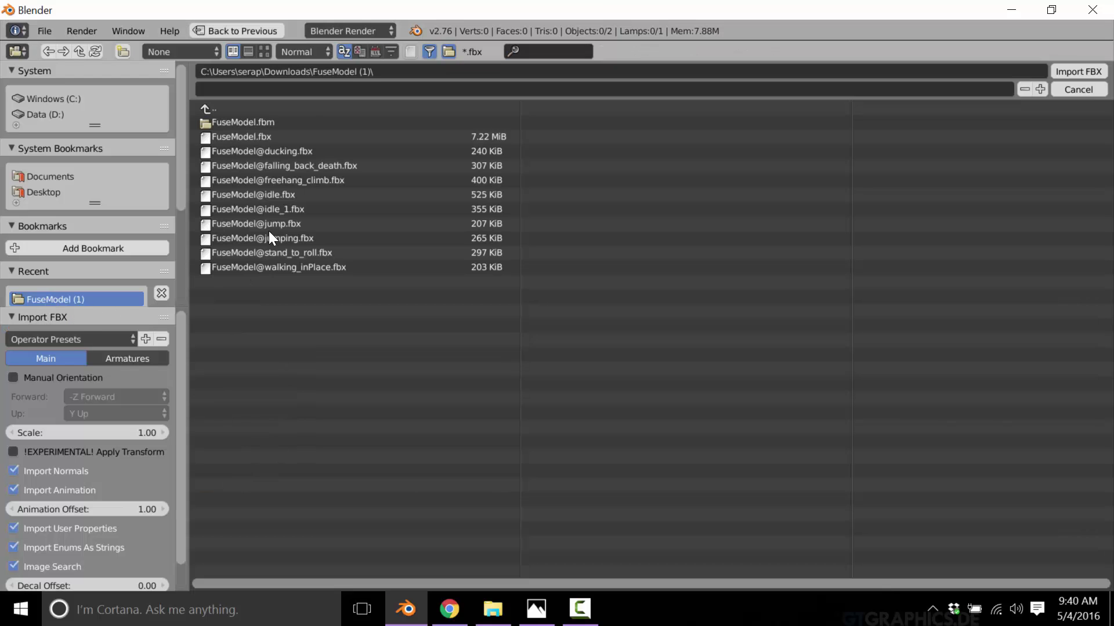
{"action": "left_click", "coordinate": [247, 137]}
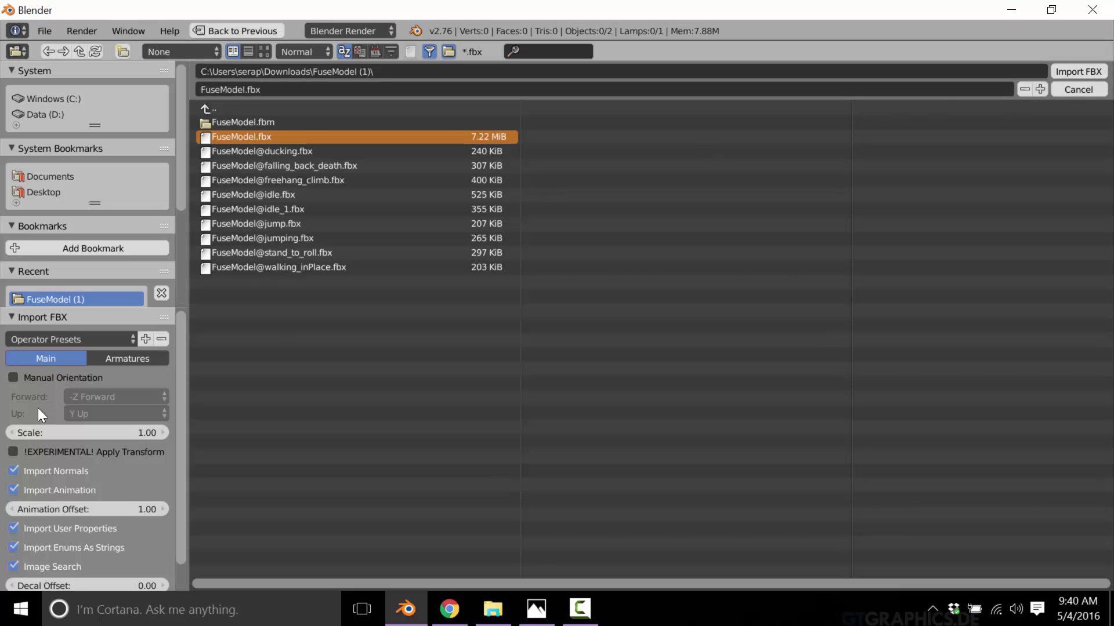
{"action": "left_click", "coordinate": [13, 378]}
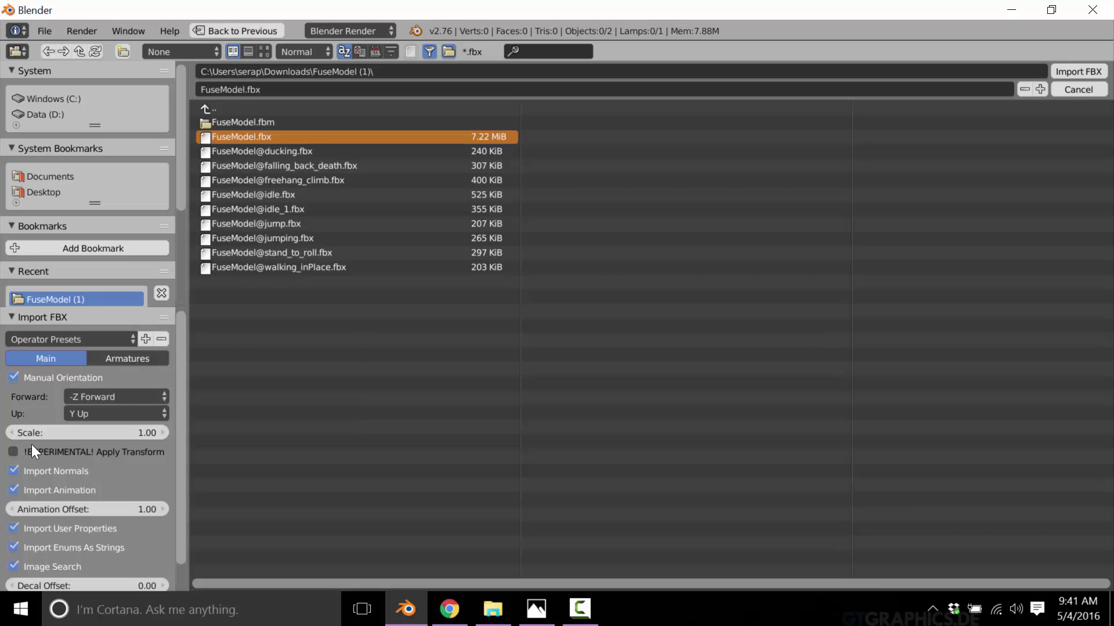
{"action": "left_click", "coordinate": [14, 452]}
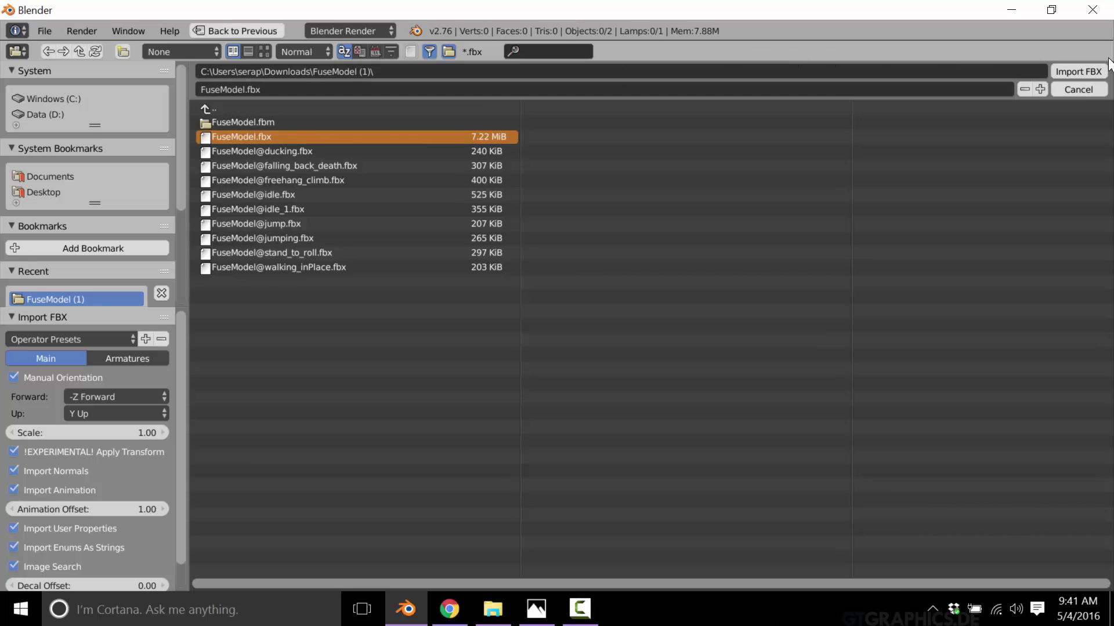
Import the character and enable X-Ray so its armature bones show through the mesh.
{"action": "left_click", "coordinate": [1080, 70]}
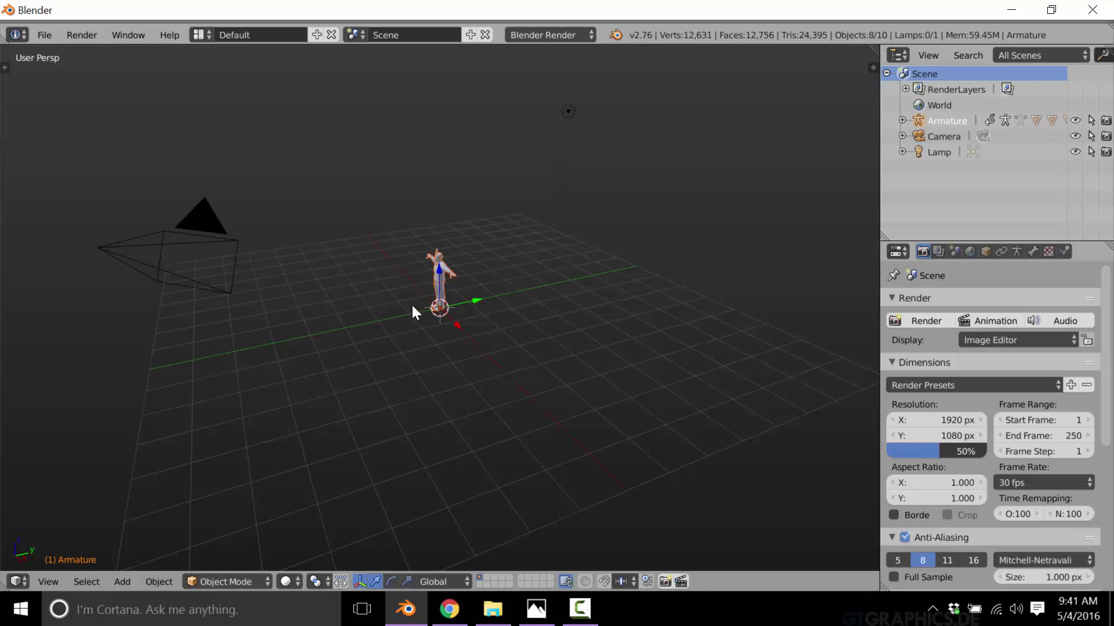
{"action": "scroll", "coordinate": [384, 316], "scroll_direction": "up", "scroll_amount": 3}
{"action": "middle_click_drag", "start_coordinate": [513, 340], "coordinate": [561, 328]}
{"action": "scroll", "coordinate": [579, 322], "scroll_direction": "up", "scroll_amount": 3}
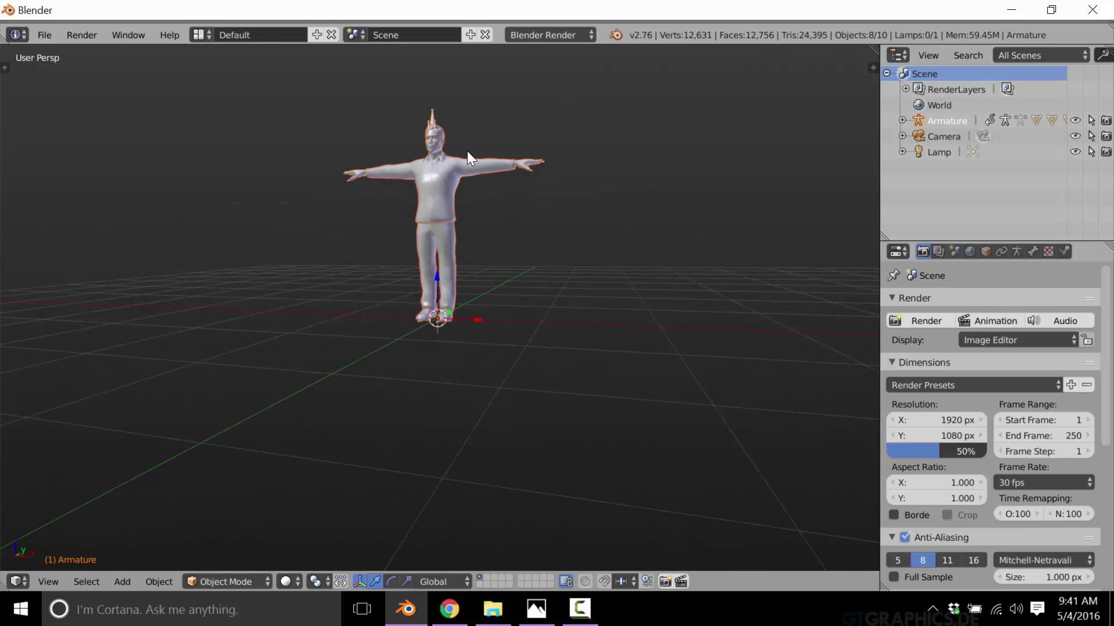
{"action": "left_click", "coordinate": [433, 118]}
{"action": "right_click", "coordinate": [433, 118]}
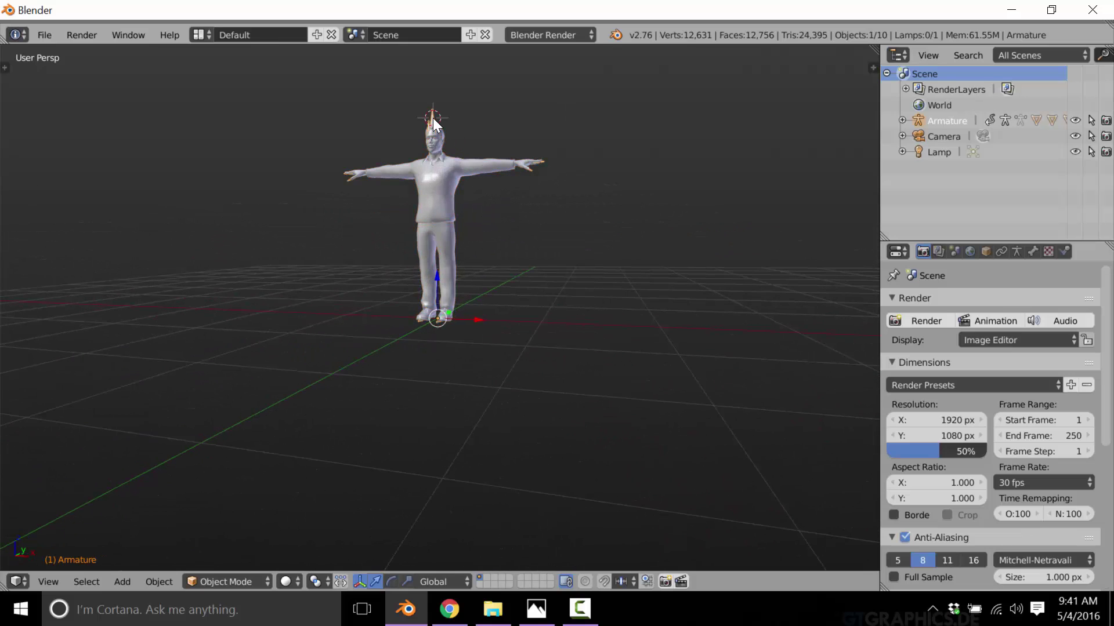
{"action": "left_click", "coordinate": [1017, 251]}
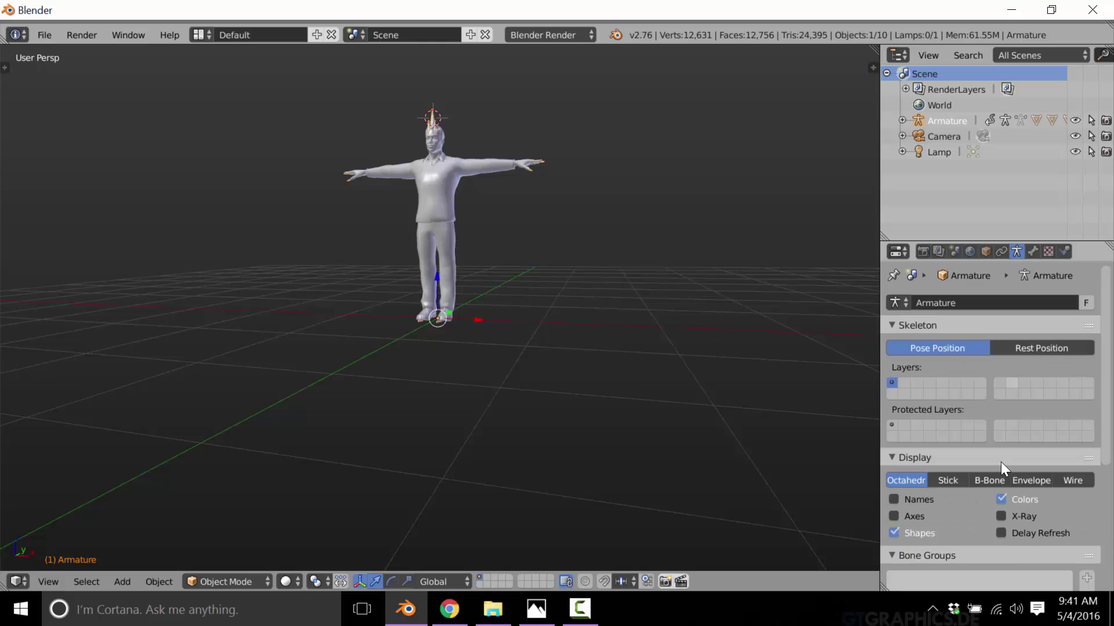
{"action": "left_click", "coordinate": [1001, 516]}
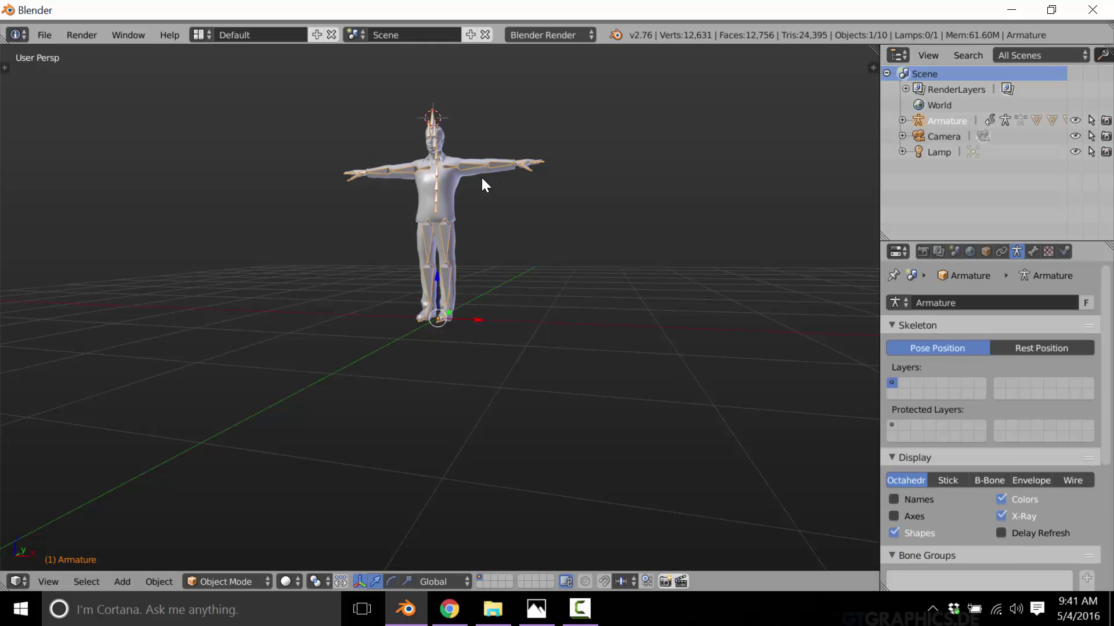
Switch the viewport to Material shading and view the character from above.
{"action": "left_click", "coordinate": [297, 580]}
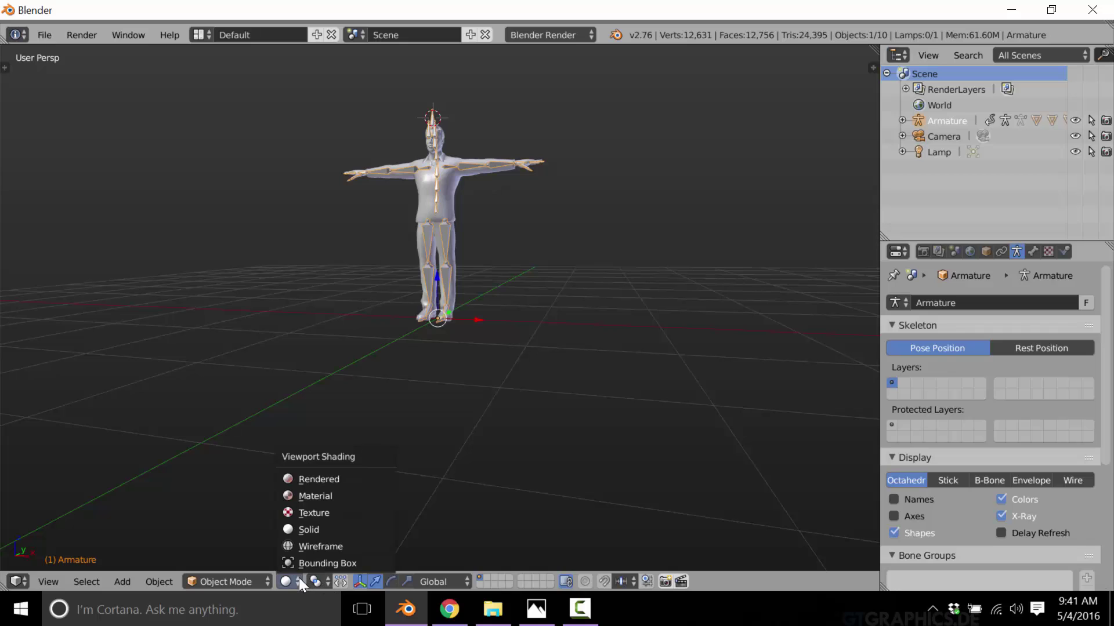
{"action": "left_click", "coordinate": [302, 498]}
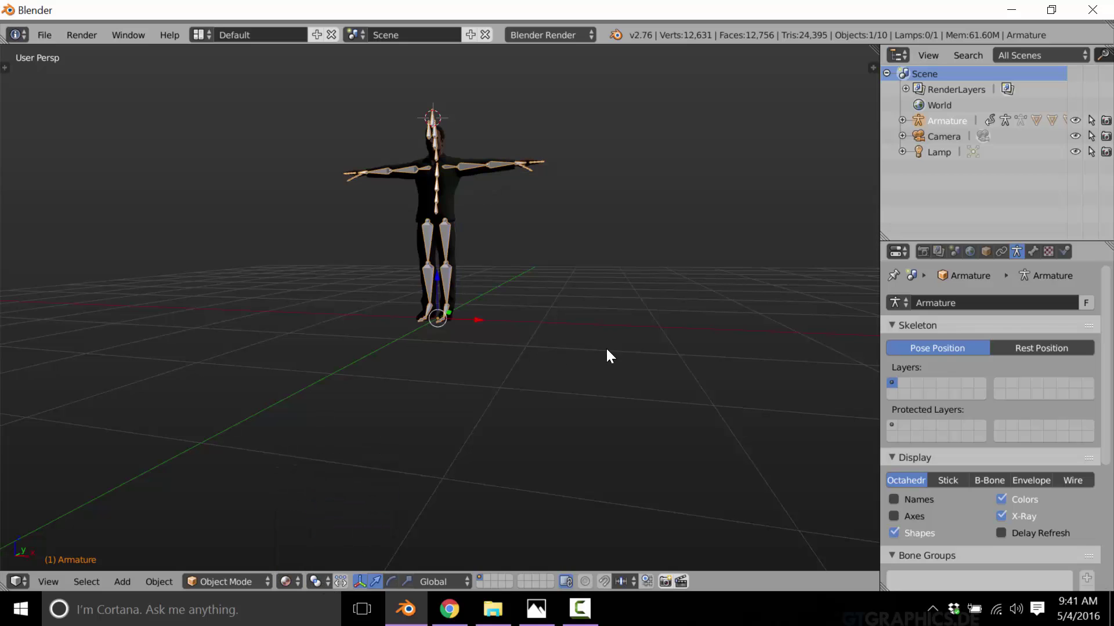
{"action": "mouse_move", "coordinate": [600, 349]}
{"action": "middle_mouse_down"}
{"action": "mouse_move", "coordinate": [565, 361]}
{"action": "mouse_move", "coordinate": [428, 169]}
{"action": "middle_mouse_up"}
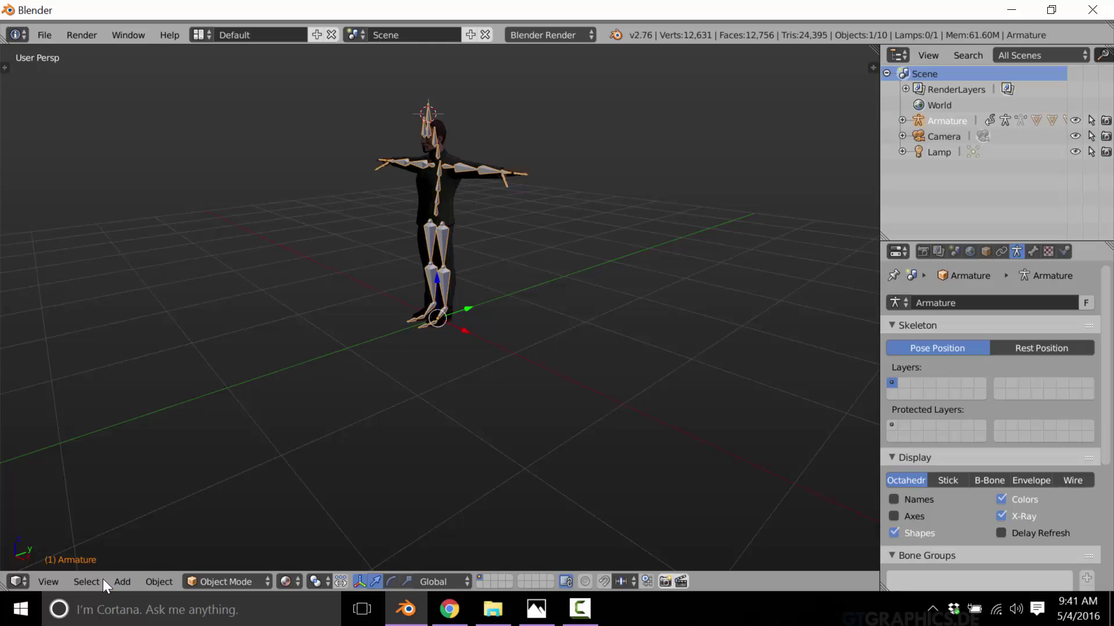
{"action": "left_click", "coordinate": [118, 582]}
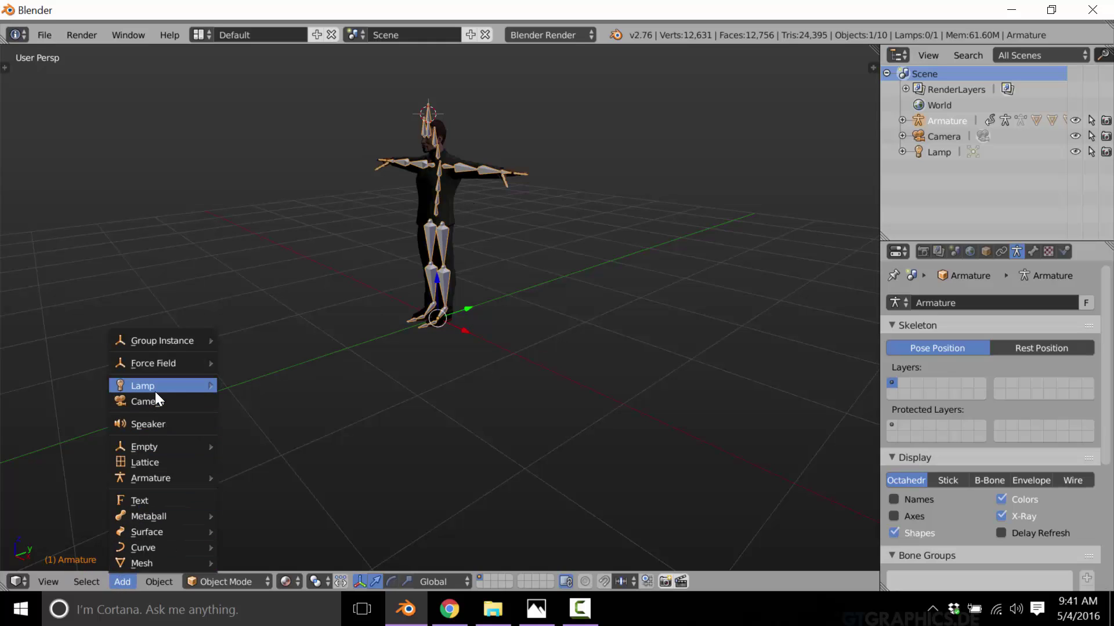
{"action": "mouse_move", "coordinate": [161, 385]}
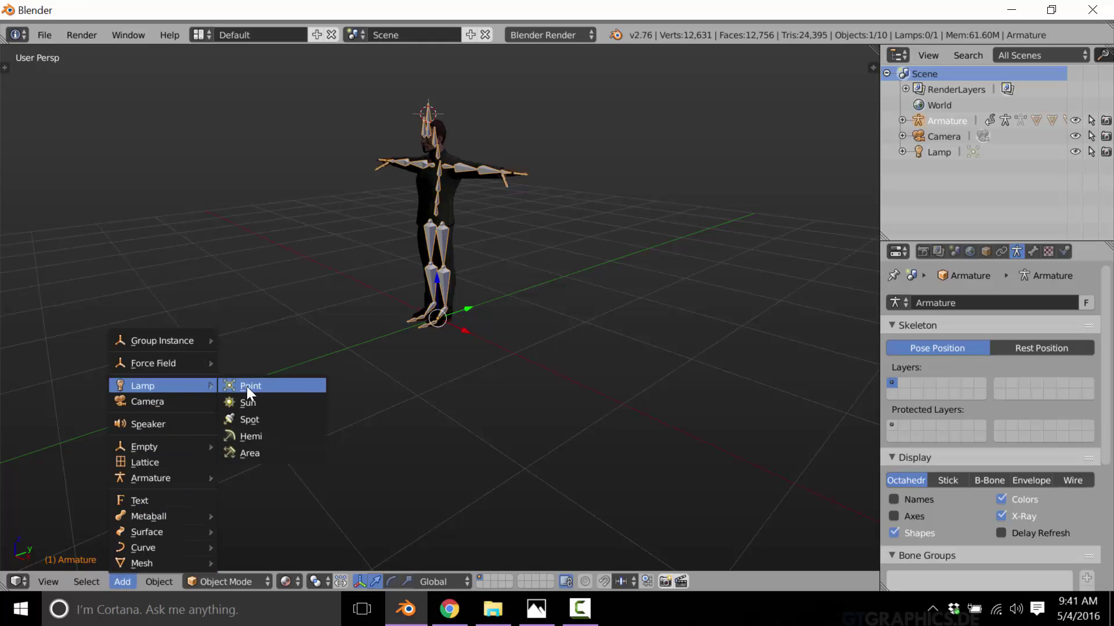
{"action": "left_click", "coordinate": [246, 387]}
{"action": "left_click_drag", "start_coordinate": [457, 116], "coordinate": [369, 141]}
{"action": "left_click_drag", "start_coordinate": [333, 81], "coordinate": [377, 142]}
{"action": "middle_click_drag", "start_coordinate": [378, 285], "coordinate": [395, 205]}
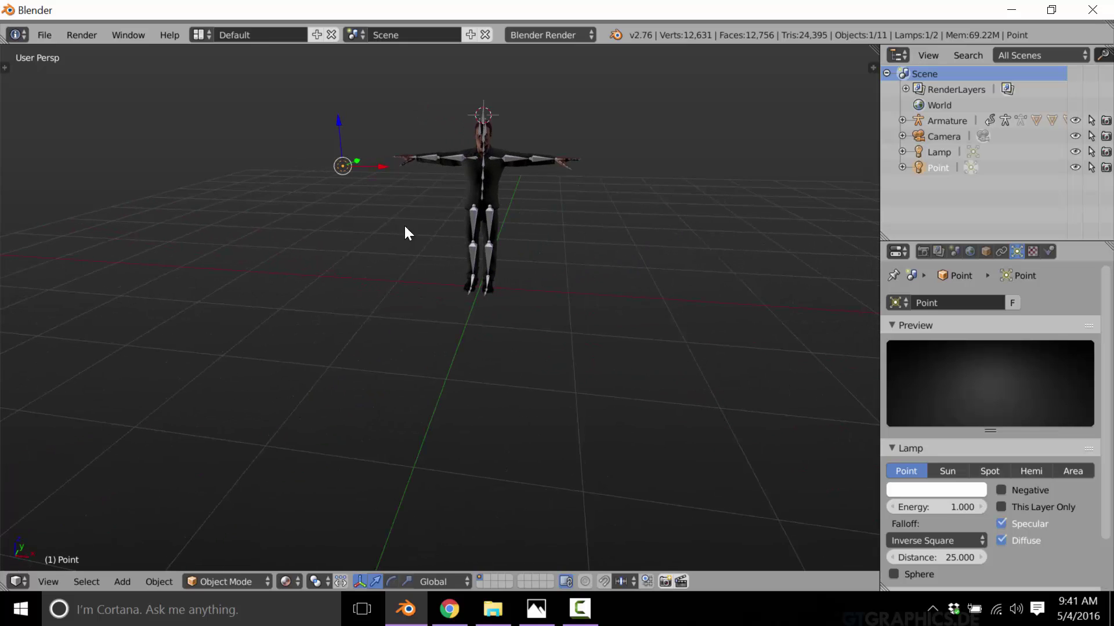
{"action": "key", "text": "g"}
{"action": "key", "text": "x"}
{"action": "left_click", "coordinate": [519, 185]}
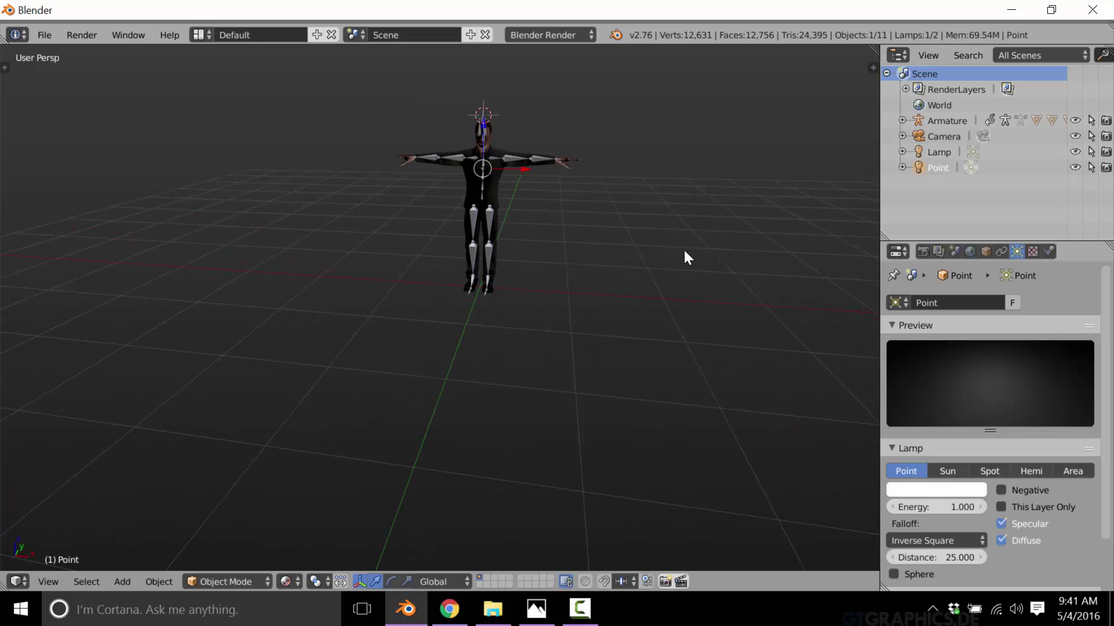
{"action": "mouse_move", "coordinate": [661, 259]}
{"action": "middle_mouse_down"}
{"action": "mouse_move", "coordinate": [520, 226]}
{"action": "mouse_move", "coordinate": [742, 341]}
{"action": "mouse_move", "coordinate": [697, 346]}
{"action": "mouse_move", "coordinate": [558, 200]}
{"action": "middle_mouse_up"}
{"action": "scroll", "coordinate": [609, 168], "scroll_direction": "up", "scroll_amount": 3}
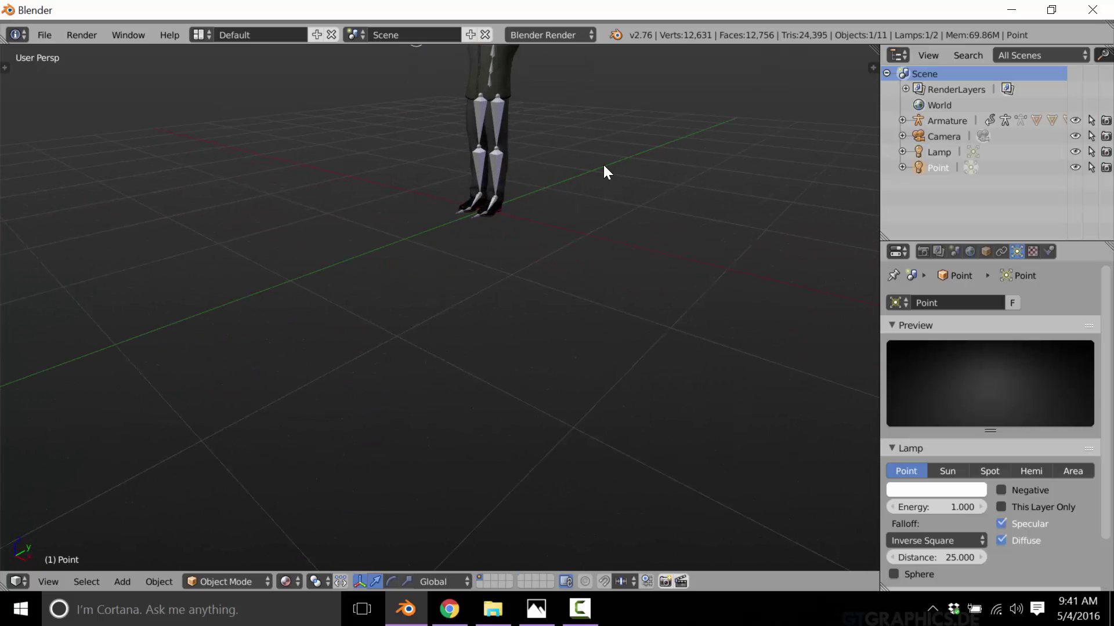
{"action": "mouse_move", "coordinate": [604, 169]}
{"action": "middle_mouse_down"}
{"action": "mouse_move", "coordinate": [576, 297]}
{"action": "mouse_move", "coordinate": [548, 294]}
{"action": "mouse_move", "coordinate": [557, 344]}
{"action": "mouse_move", "coordinate": [349, 27]}
{"action": "middle_mouse_up"}
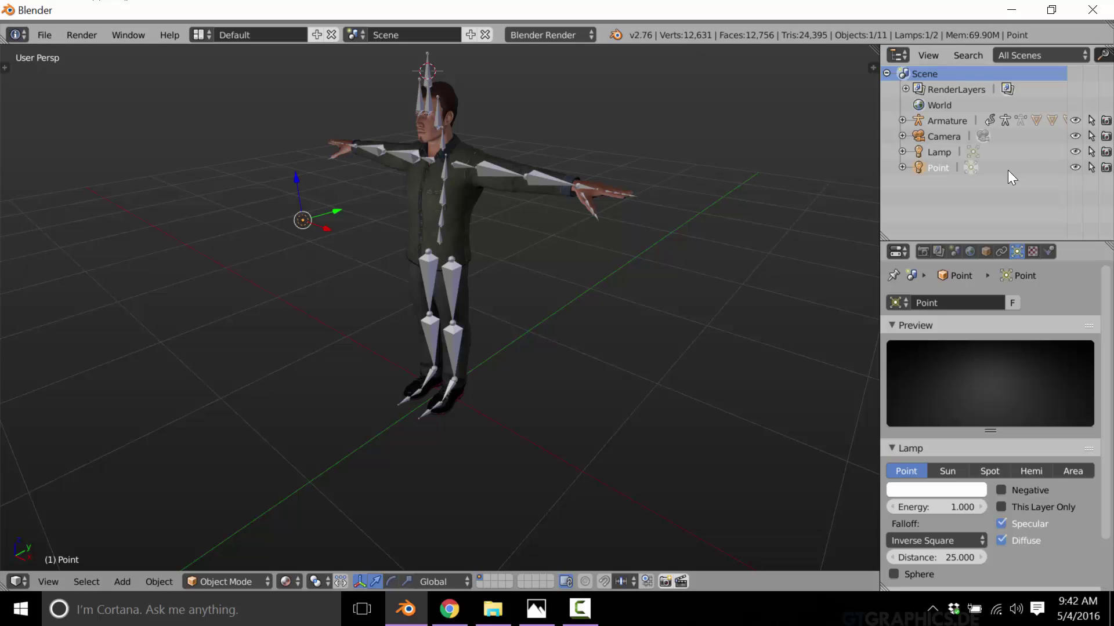
Rename the character's armature to MainCharacter in the Outliner.
{"action": "left_click", "coordinate": [948, 123]}
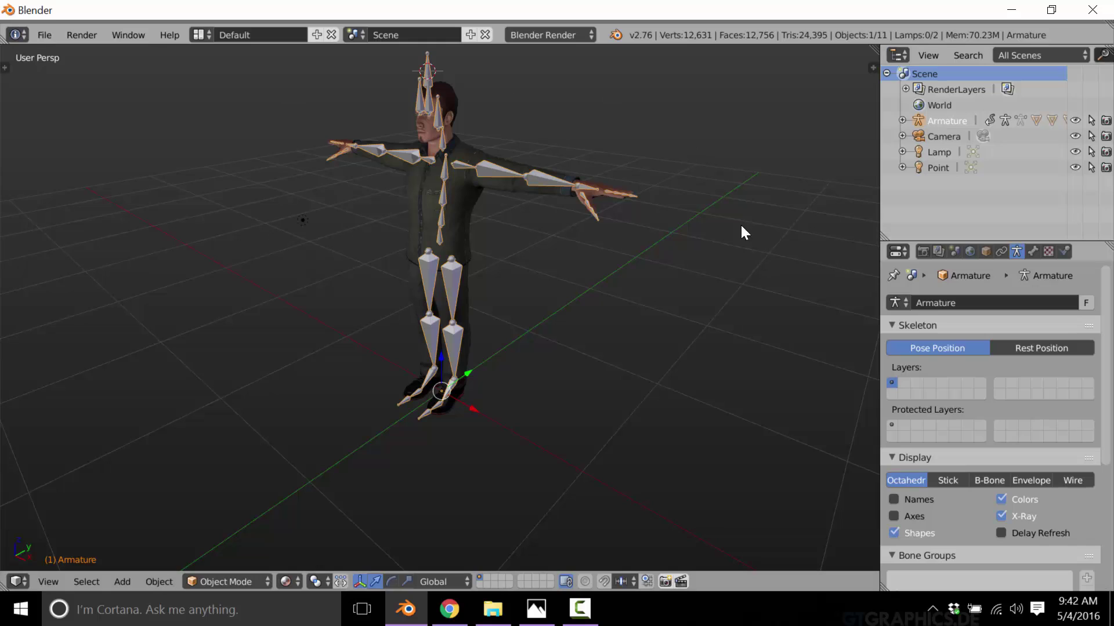
{"action": "left_click", "coordinate": [903, 120]}
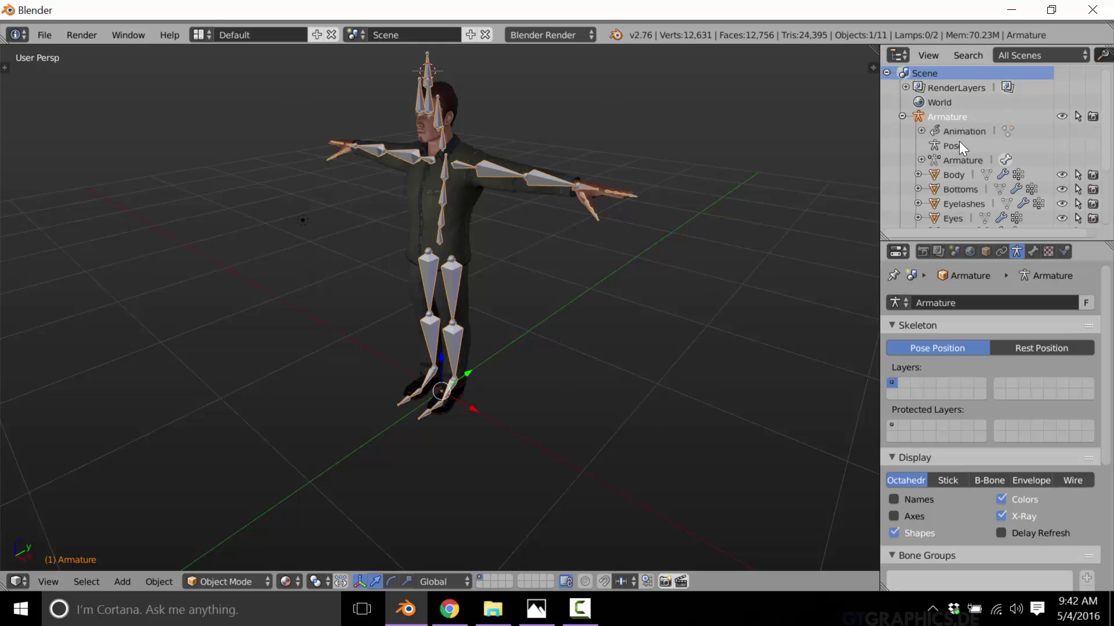
{"action": "middle_click_drag", "start_coordinate": [960, 134], "coordinate": [940, 224], "text": "ctrl"}
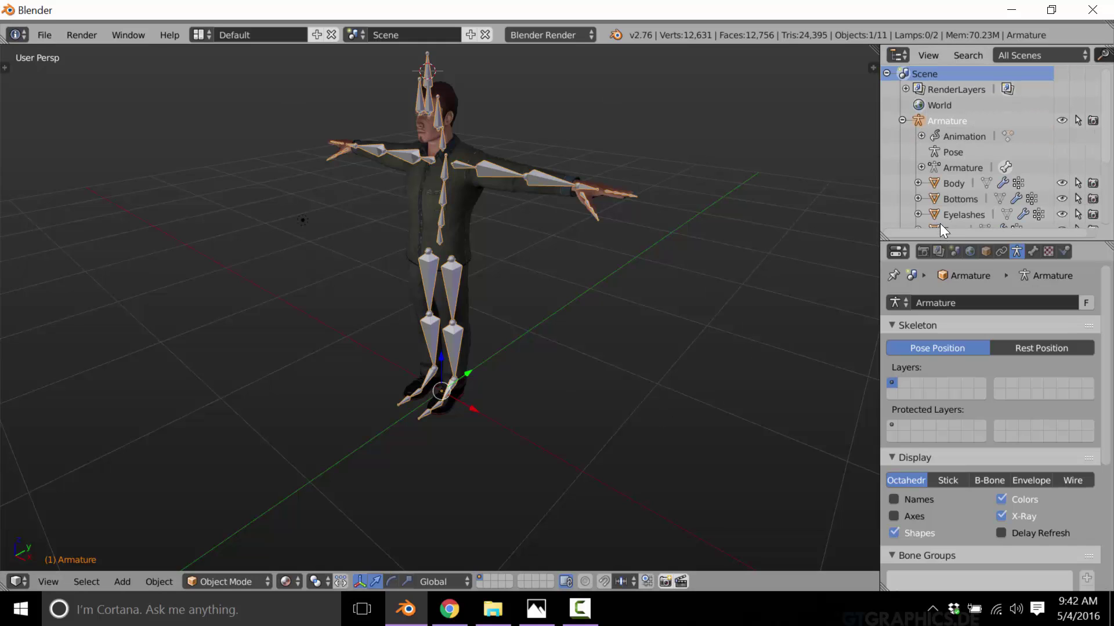
{"action": "left_click", "coordinate": [902, 120]}
{"action": "double_click", "coordinate": [938, 120]}
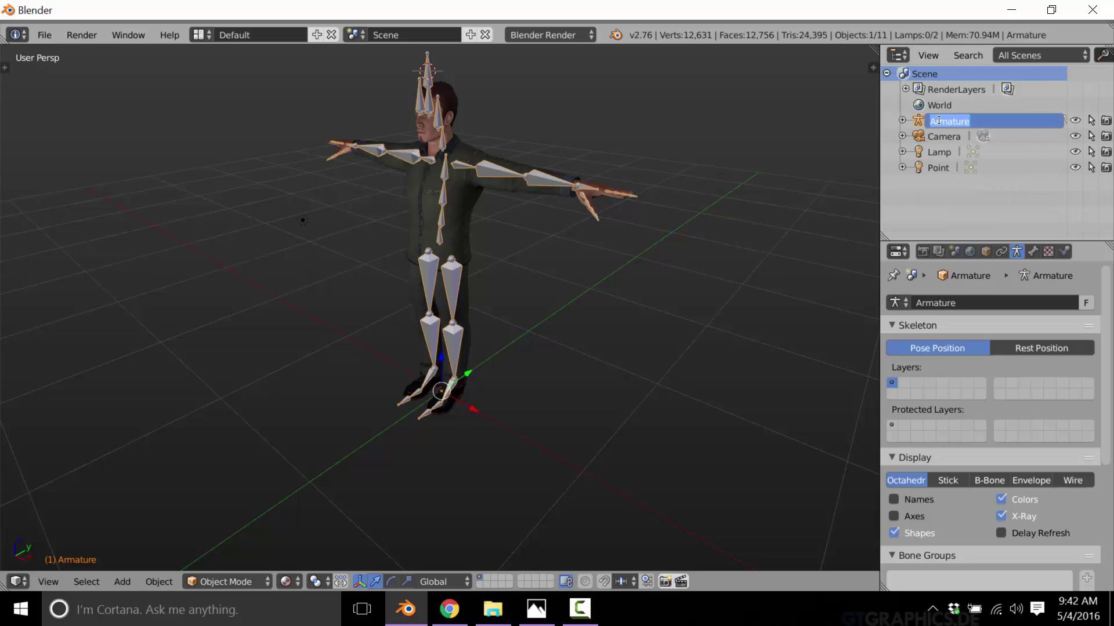
{"action": "type", "text": "MainCharacter"}
{"action": "key", "text": "Return"}
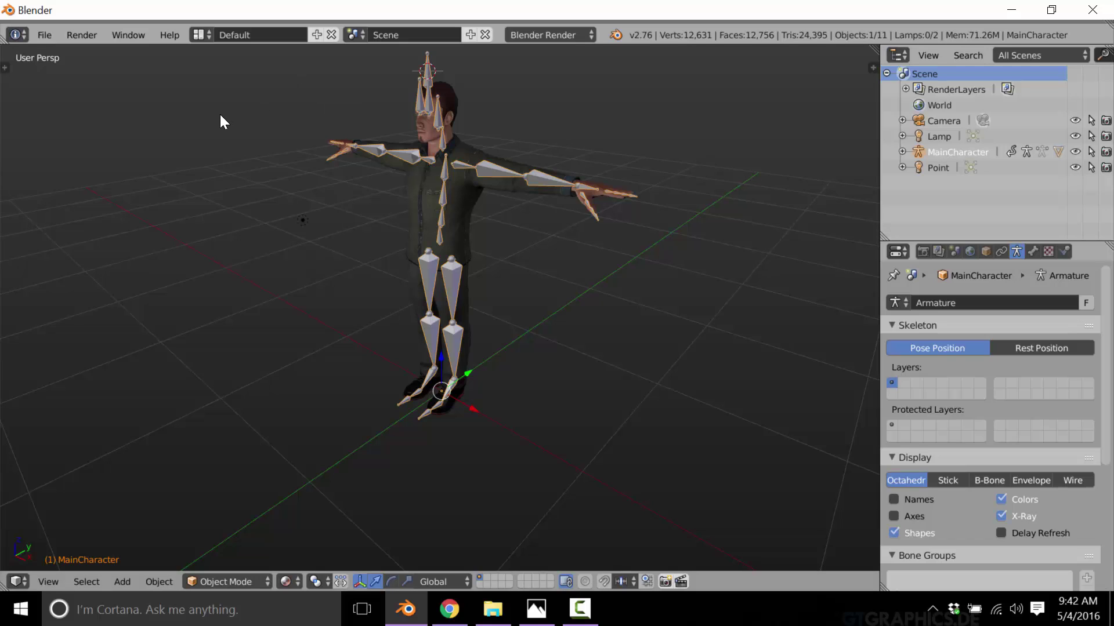
{"action": "left_click", "coordinate": [44, 35]}
{"action": "mouse_move", "coordinate": [70, 316]}
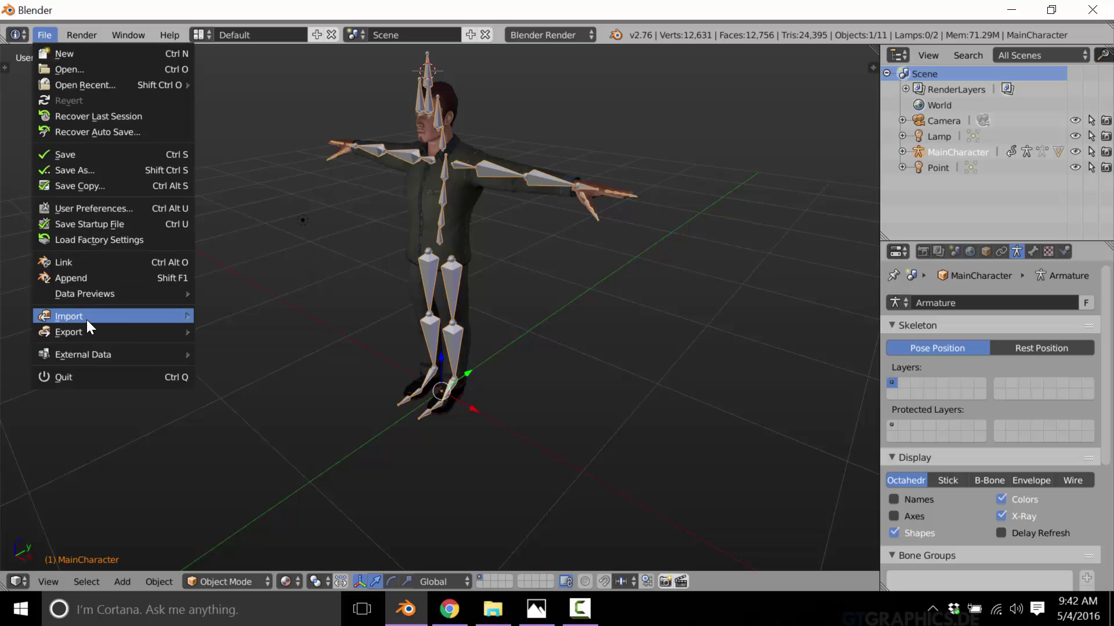
{"action": "left_click", "coordinate": [256, 347]}
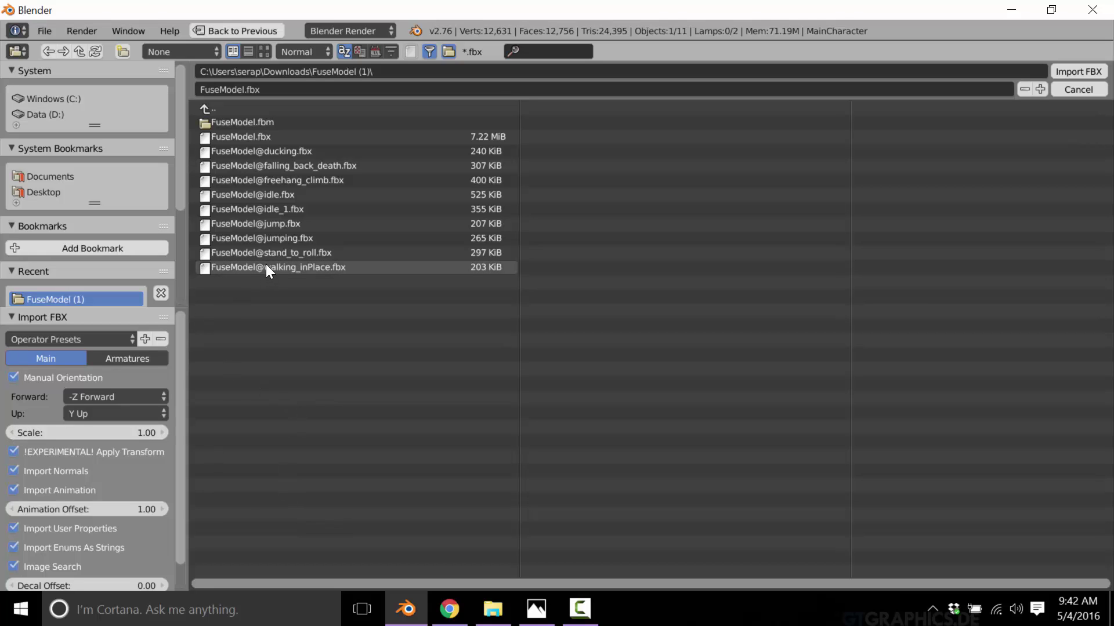
{"action": "double_click", "coordinate": [311, 267]}
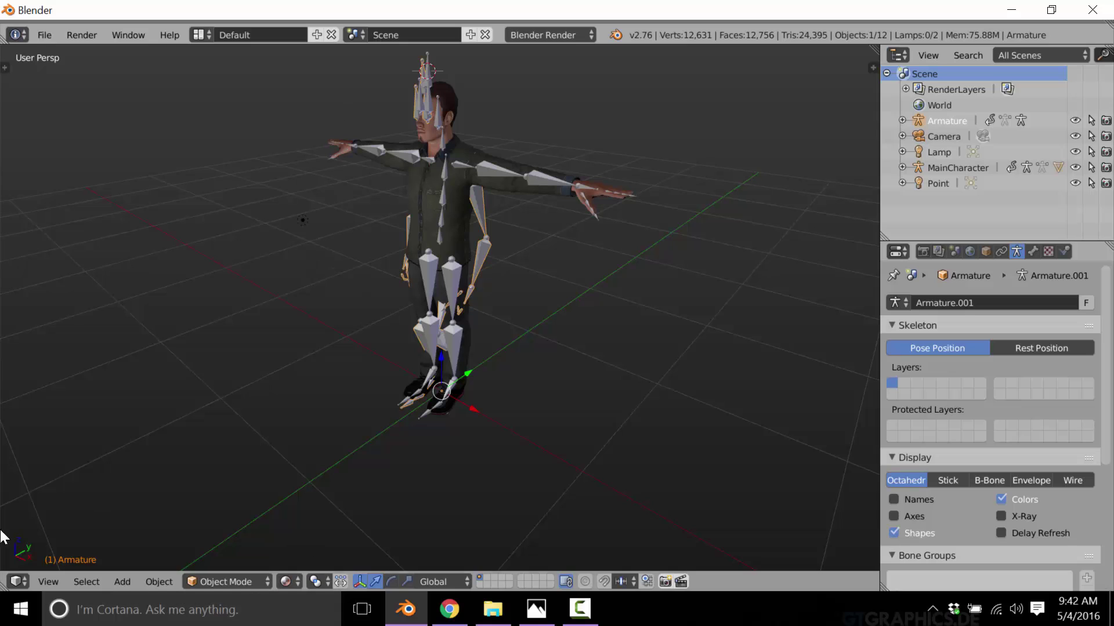
Add a Timeline below the viewport, play the walk animation, and set the end frame to 70.
{"action": "left_click_drag", "start_coordinate": [3, 567], "coordinate": [15, 532]}
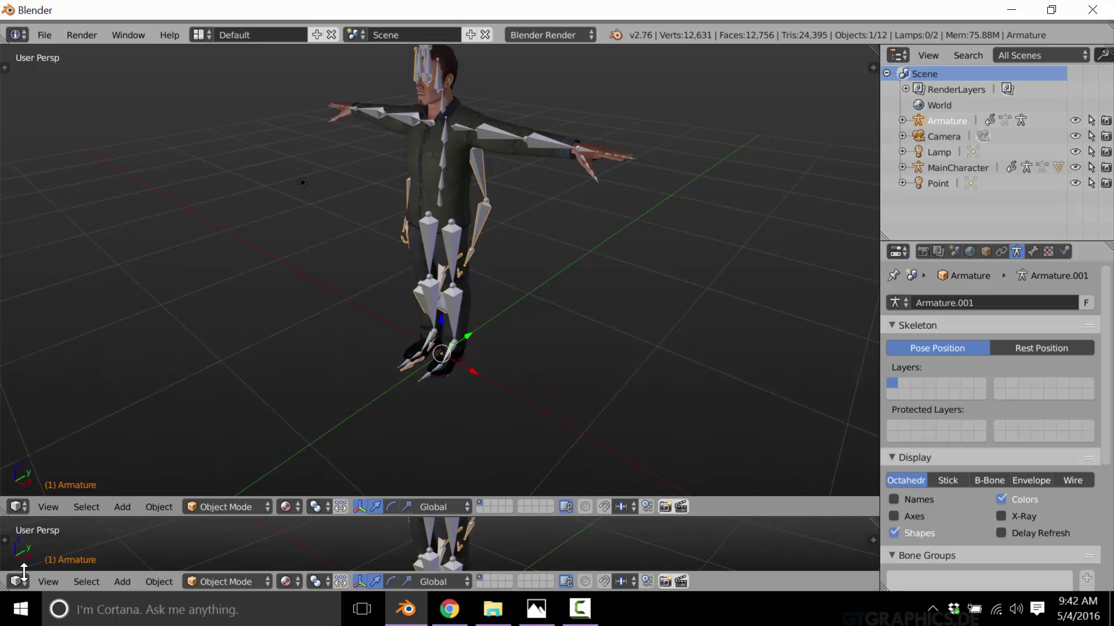
{"action": "left_click", "coordinate": [19, 581]}
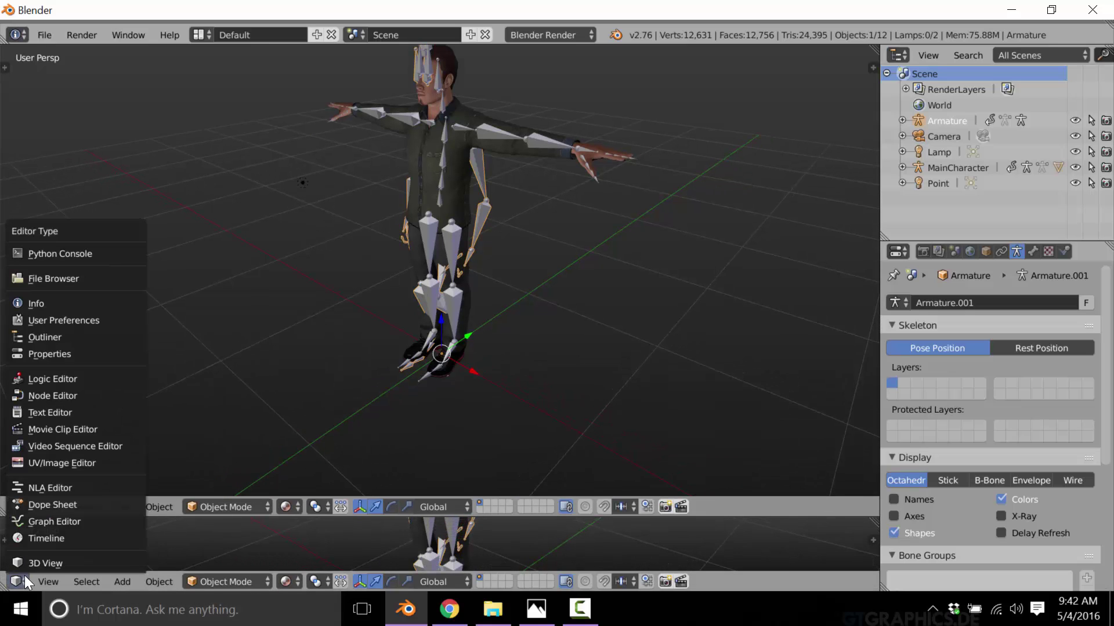
{"action": "left_click", "coordinate": [34, 540]}
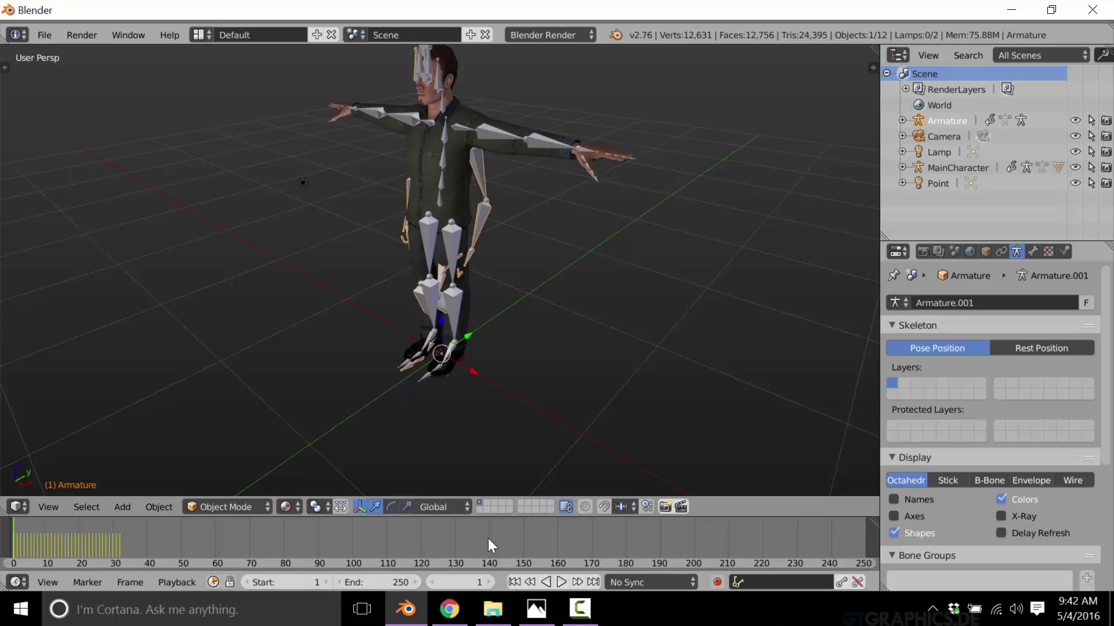
{"action": "left_click", "coordinate": [560, 579]}
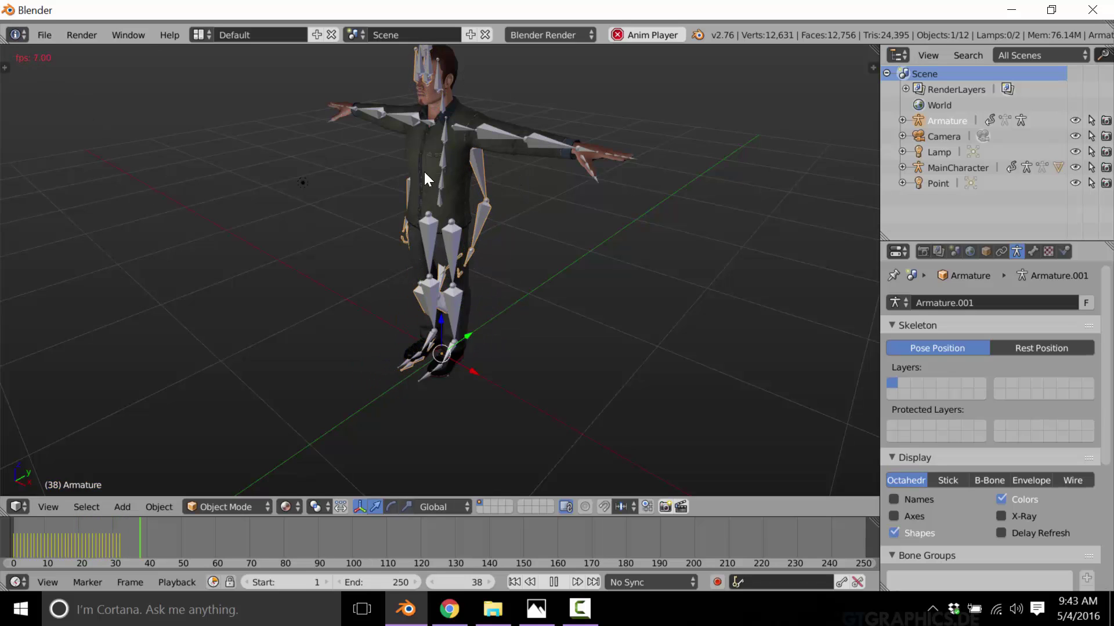
{"action": "left_click", "coordinate": [122, 543]}
{"action": "left_click", "coordinate": [382, 577]}
{"action": "type", "text": "70"}
{"action": "key", "text": "Return"}
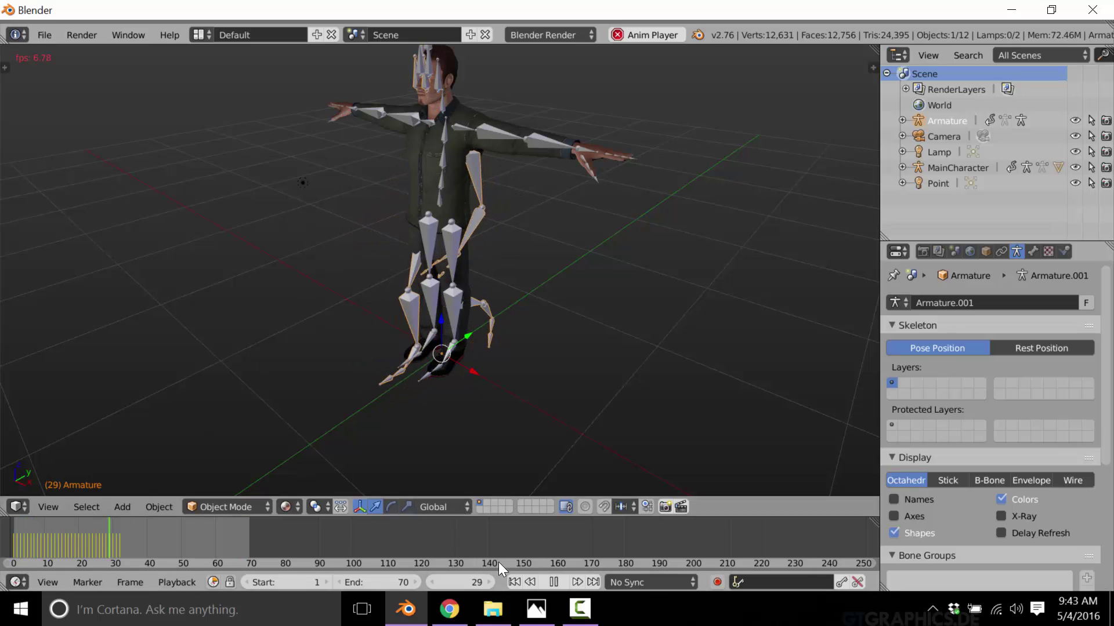
Stop playback and rename the walking armature and its action both to Walk.
{"action": "left_click", "coordinate": [554, 582]}
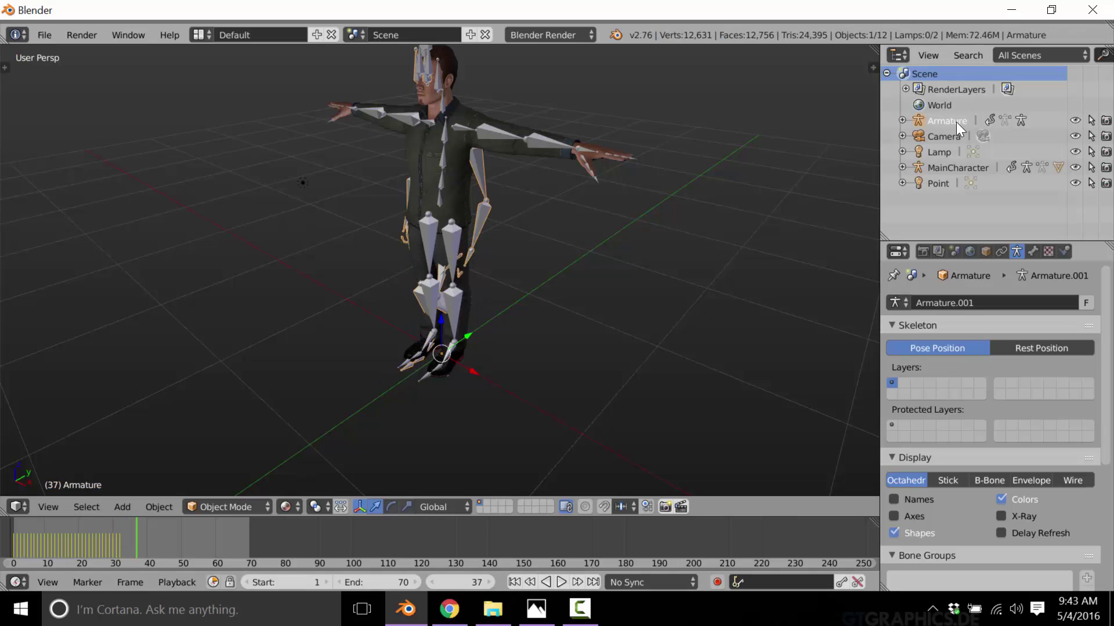
{"action": "double_click", "coordinate": [950, 121]}
{"action": "type", "text": "Walk"}
{"action": "key", "text": "Return"}
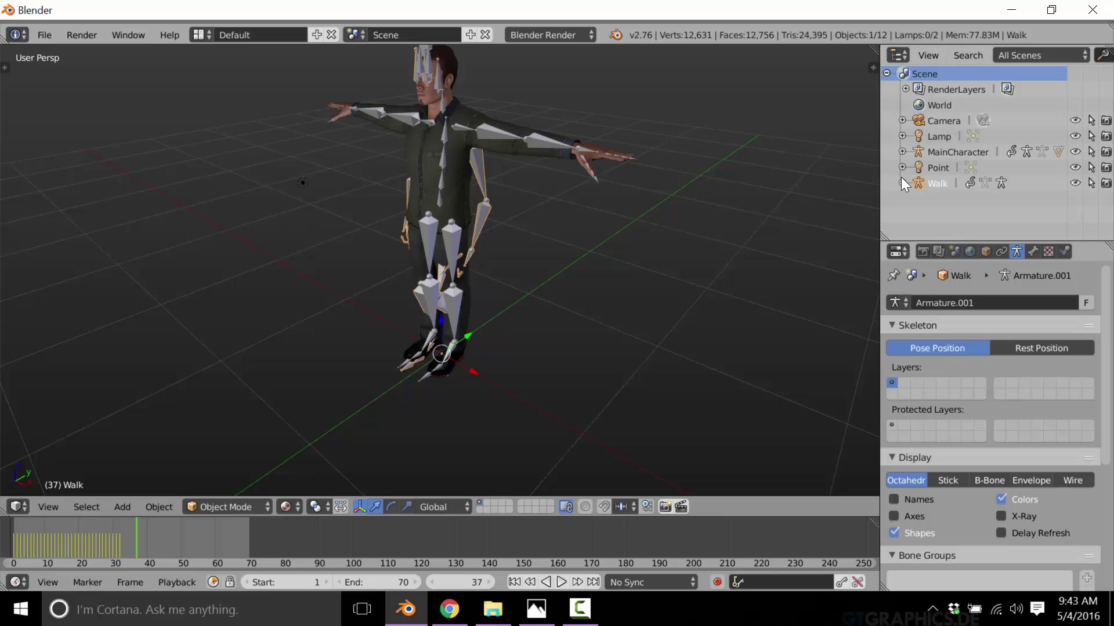
{"action": "left_click", "coordinate": [903, 183]}
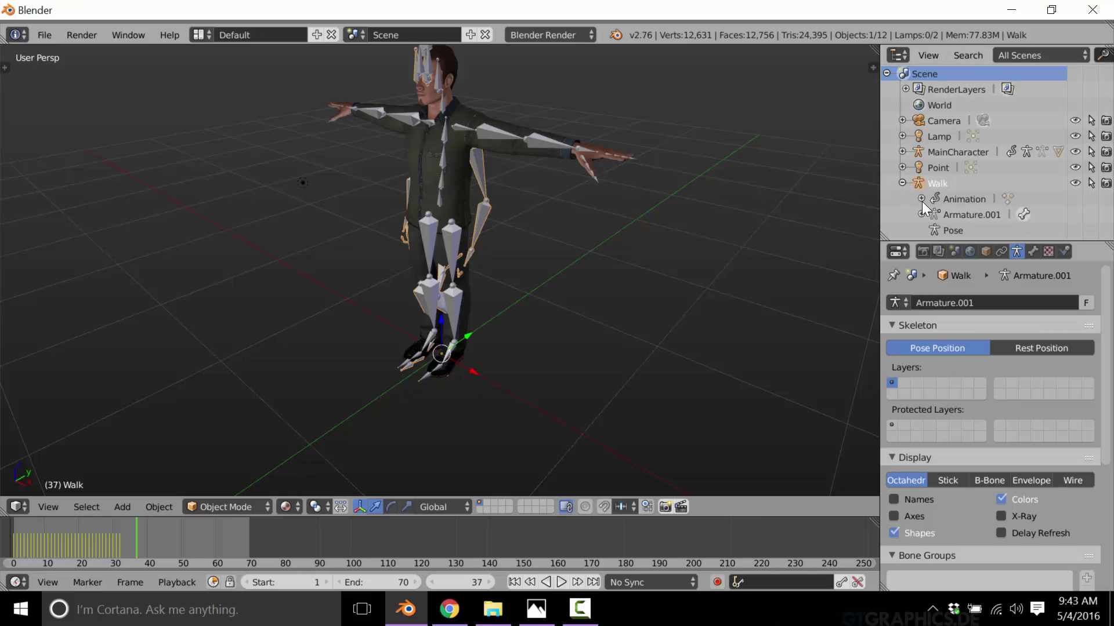
{"action": "left_click", "coordinate": [921, 201]}
{"action": "double_click", "coordinate": [966, 214]}
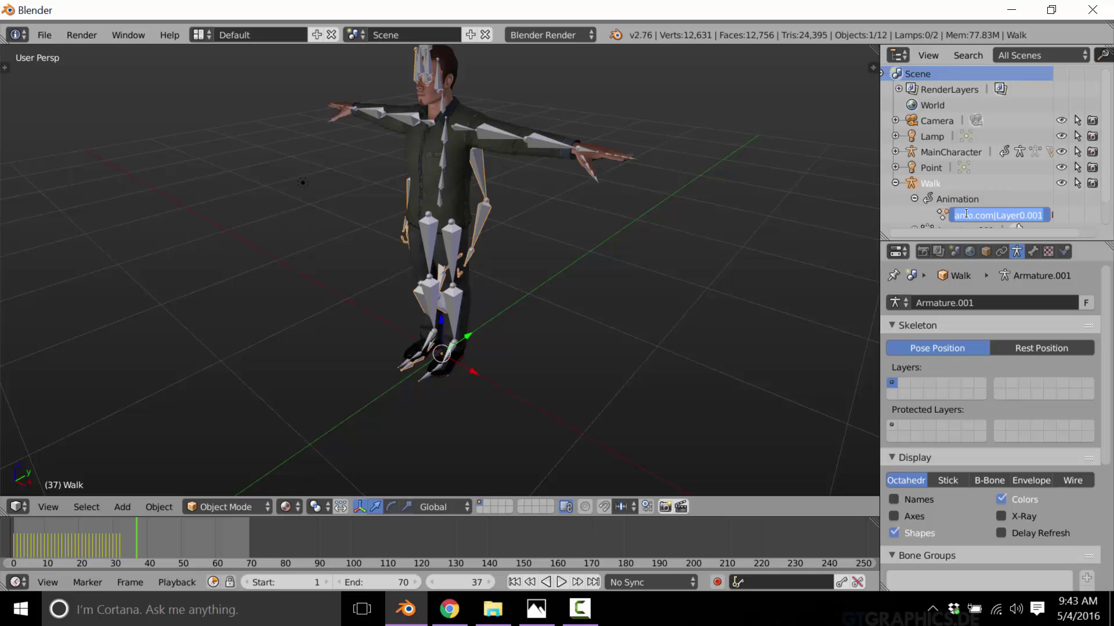
{"action": "type", "text": "Walk"}
{"action": "key", "text": "Return"}
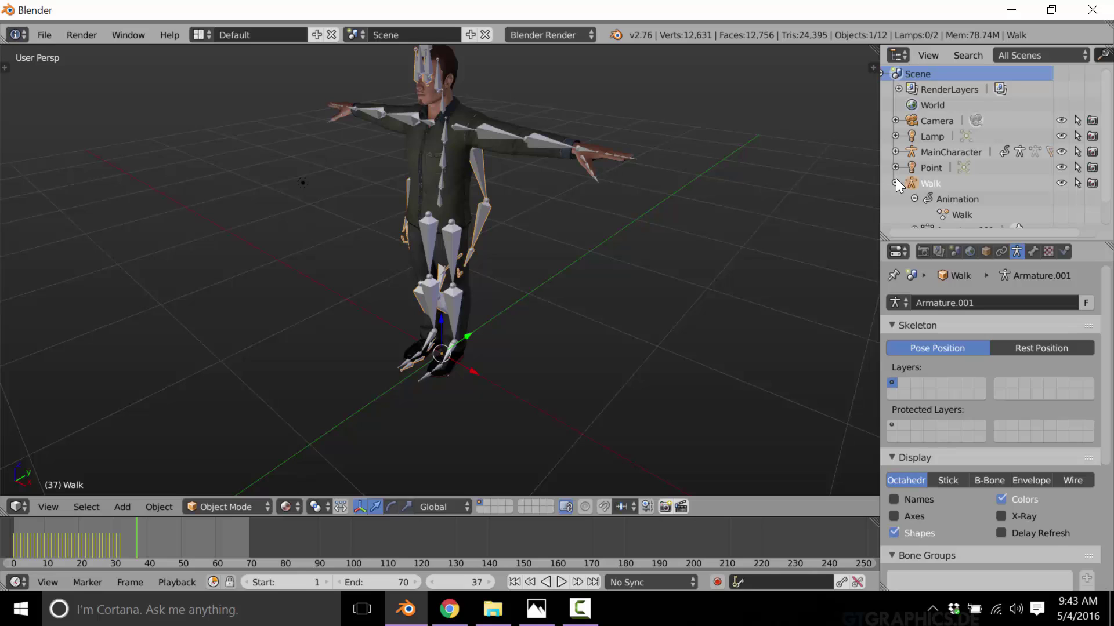
{"action": "left_click", "coordinate": [895, 182]}
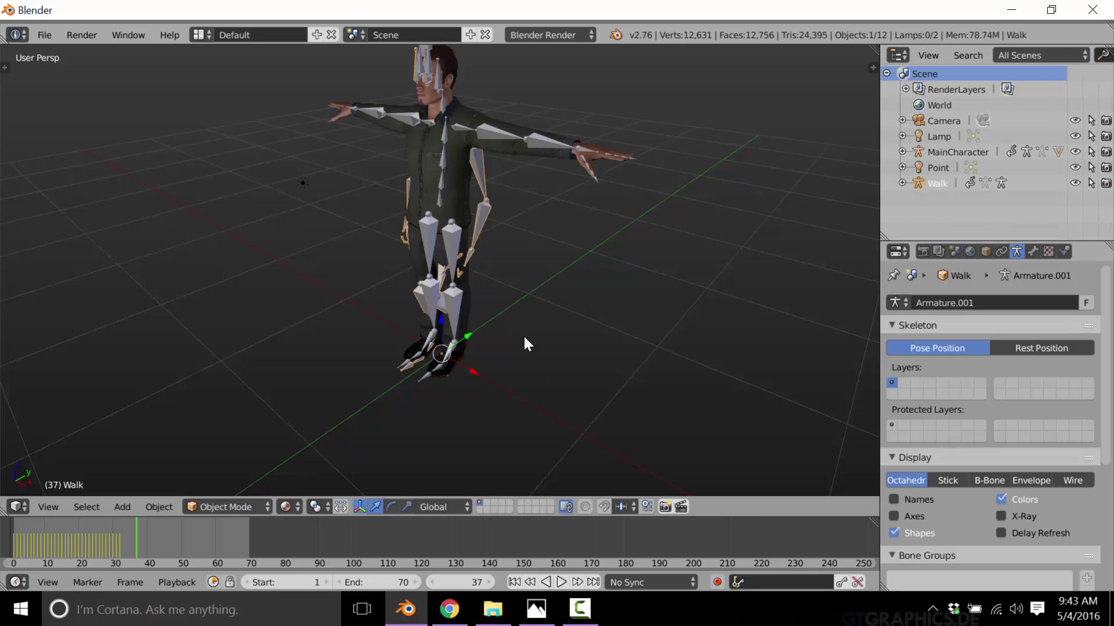
{"action": "left_click", "coordinate": [45, 35]}
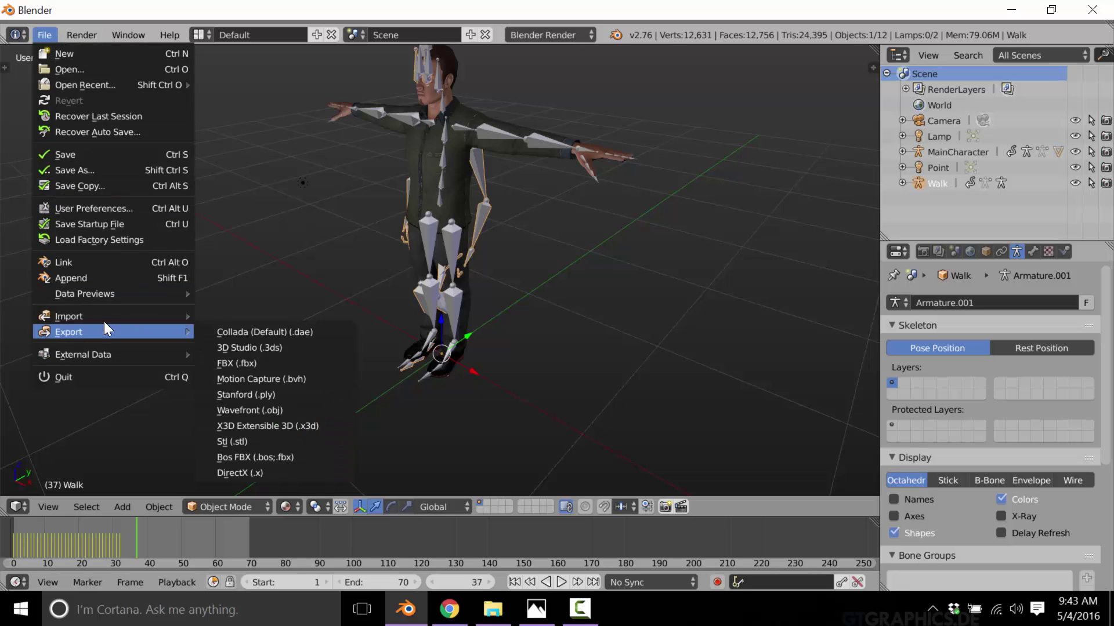
{"action": "mouse_move", "coordinate": [69, 316]}
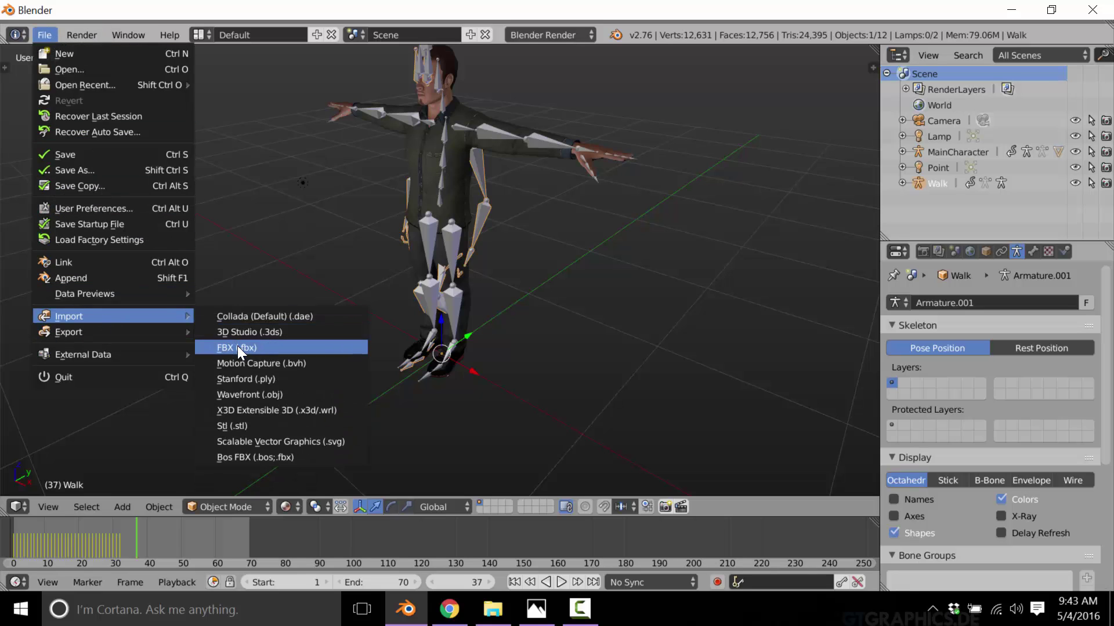
{"action": "left_click", "coordinate": [238, 347]}
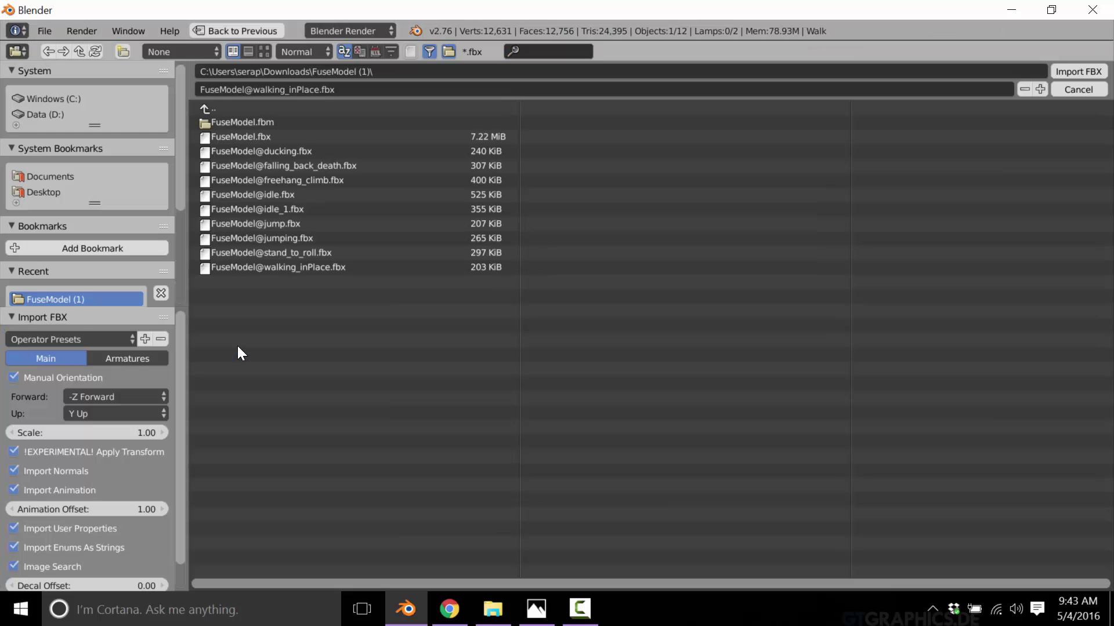
{"action": "left_click", "coordinate": [250, 229]}
{"action": "double_click", "coordinate": [249, 228]}
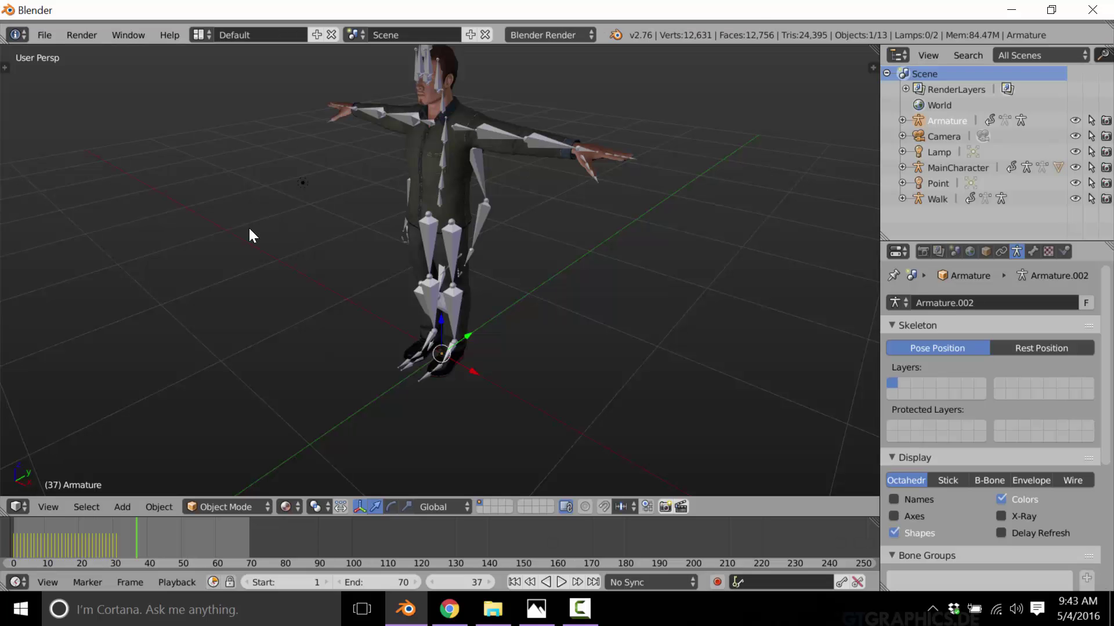
Rename the new armature and its animation action both to Jump.
{"action": "double_click", "coordinate": [950, 119]}
{"action": "type", "text": "Jump"}
{"action": "key", "text": "Return"}
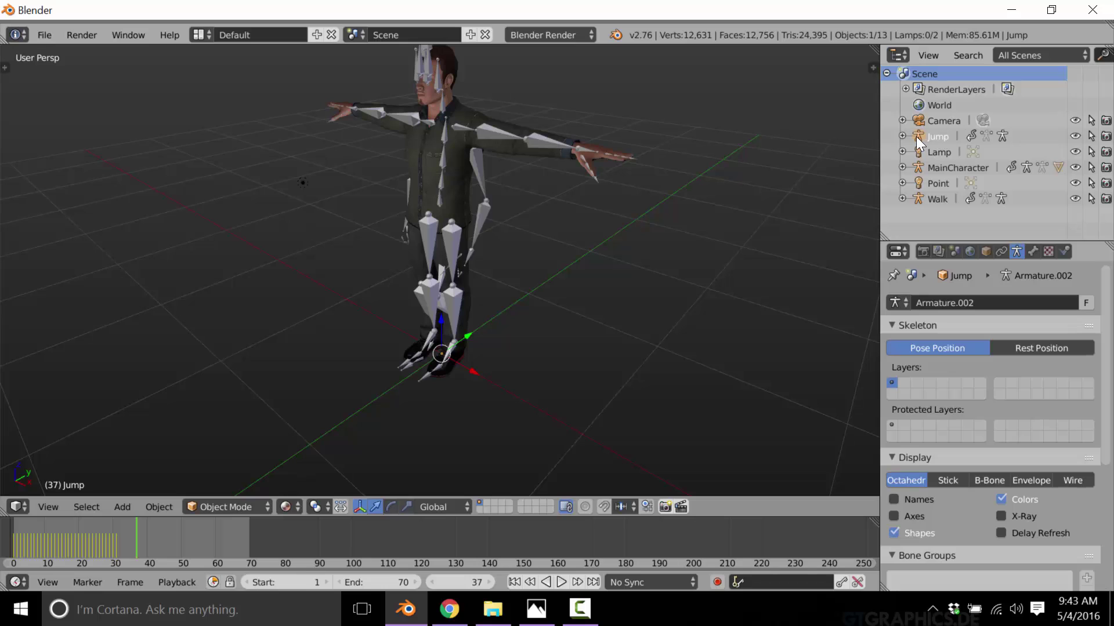
{"action": "left_click", "coordinate": [902, 136]}
{"action": "left_click", "coordinate": [921, 152]}
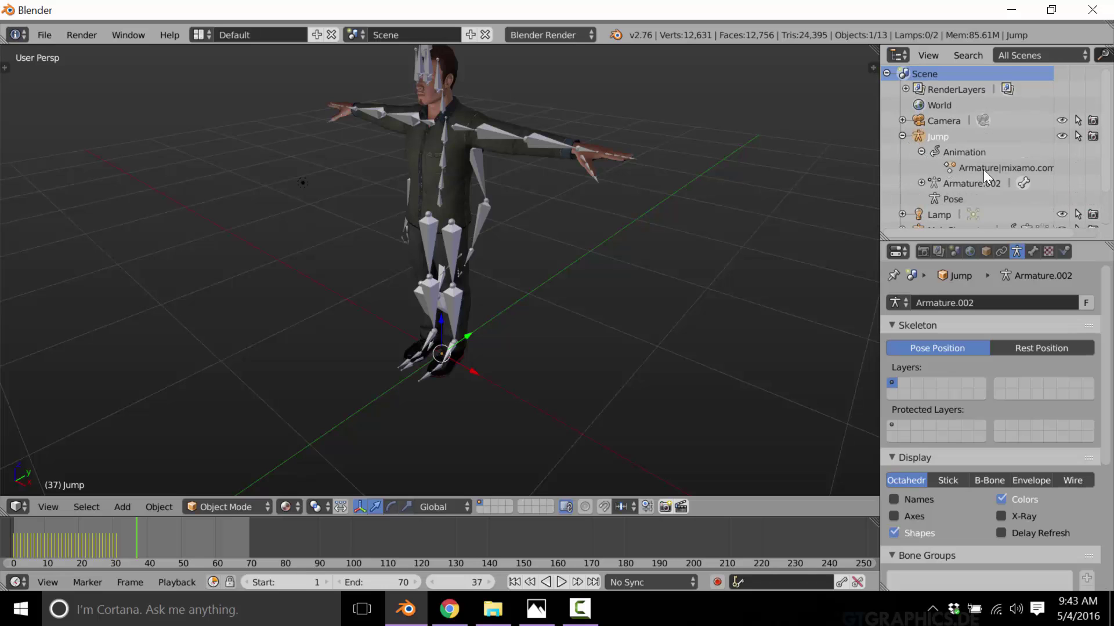
{"action": "double_click", "coordinate": [991, 169]}
{"action": "type", "text": "Jump"}
{"action": "key", "text": "Return"}
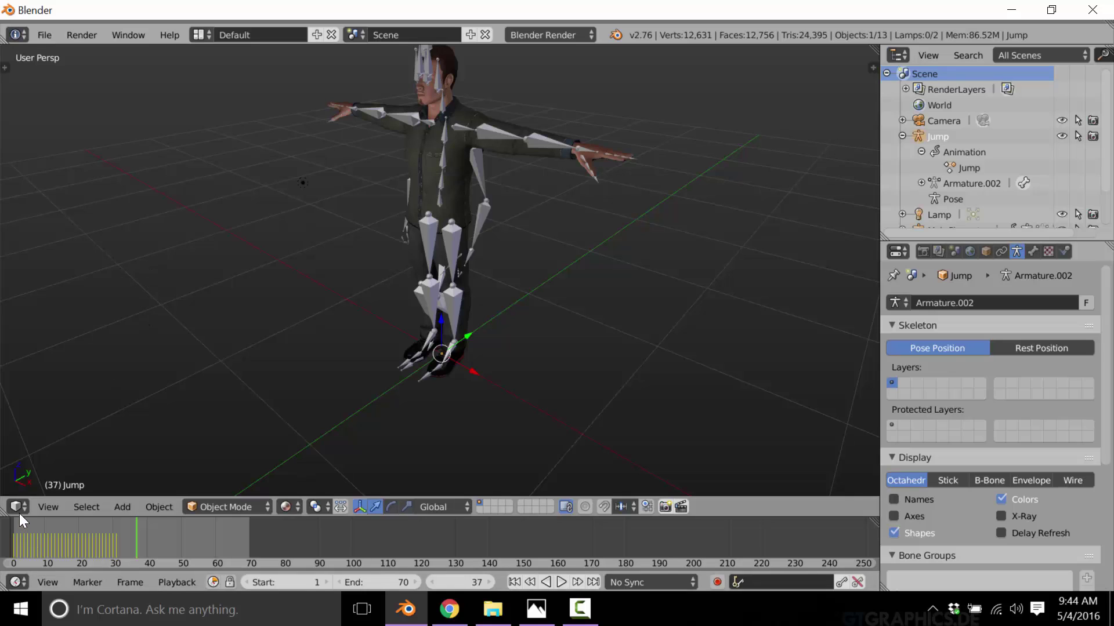
Split the 3D view and turn the lower area into a Dope Sheet.
{"action": "left_click_drag", "start_coordinate": [6, 513], "coordinate": [7, 202]}
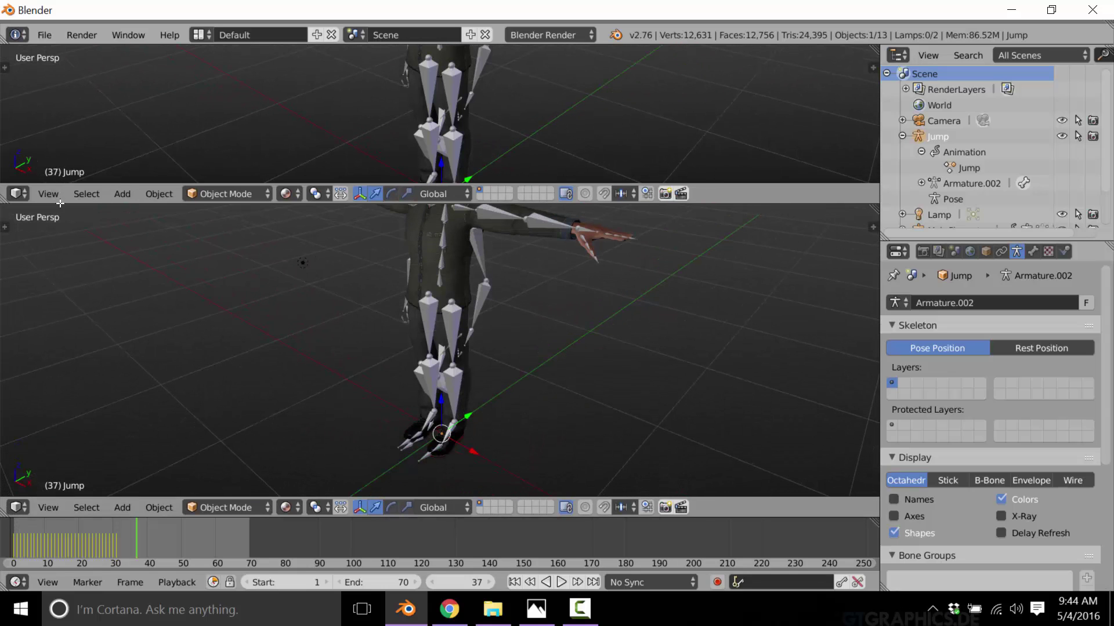
{"action": "left_click", "coordinate": [18, 505]}
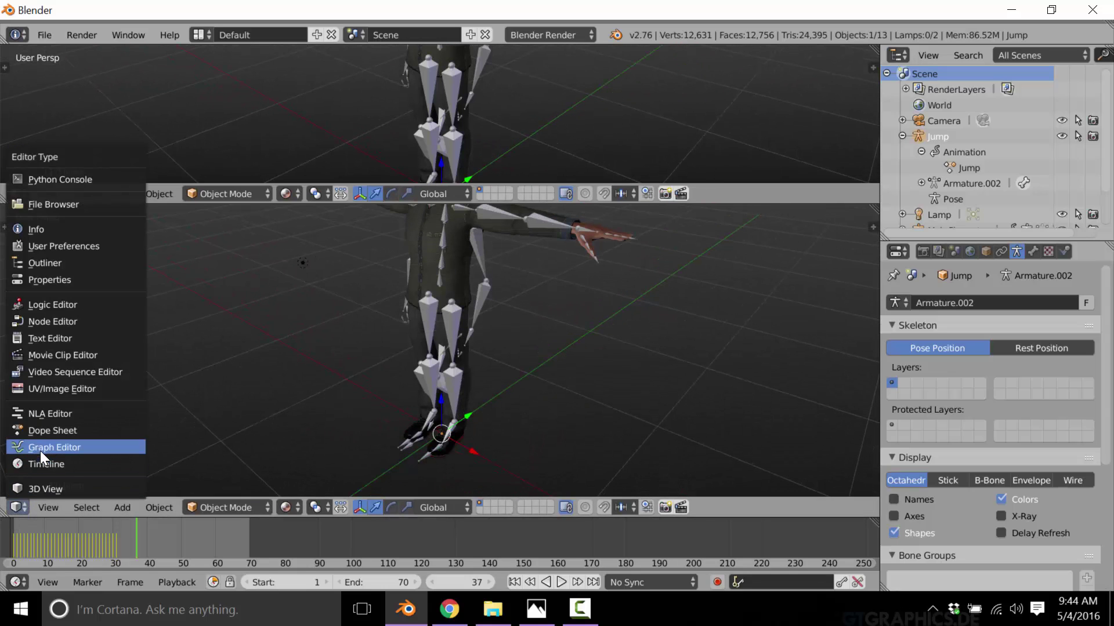
{"action": "left_click", "coordinate": [65, 429]}
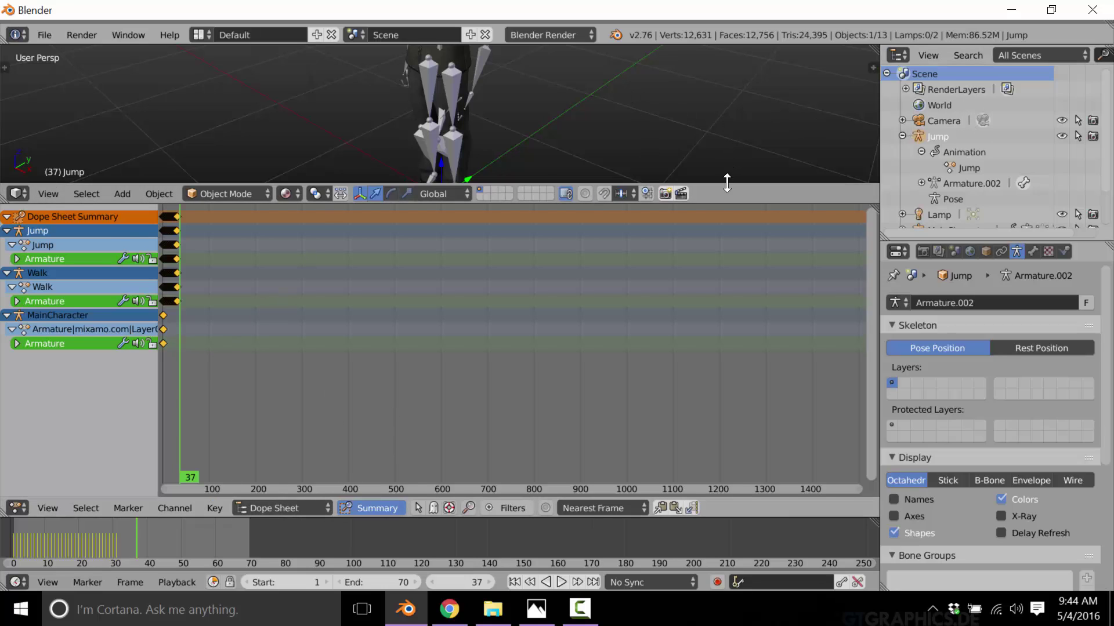
{"action": "scroll", "coordinate": [618, 115], "scroll_direction": "down", "scroll_amount": 2}
{"action": "scroll", "coordinate": [450, 105], "scroll_direction": "down", "scroll_amount": 2}
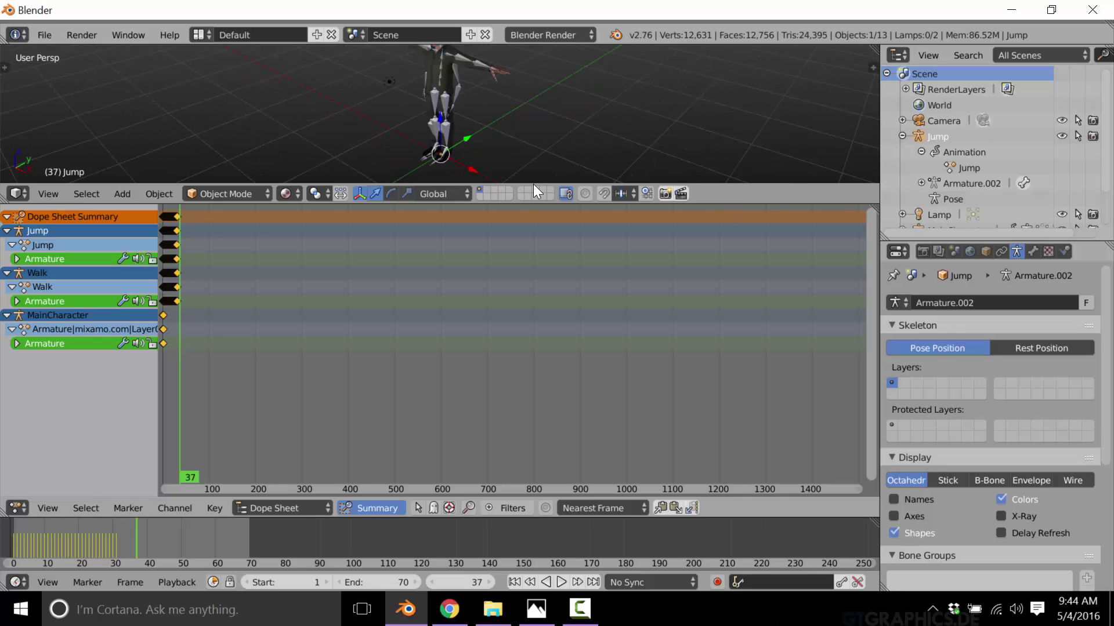
Drag the border down so the 3D view is tall enough to show the whole character.
{"action": "left_click_drag", "start_coordinate": [554, 184], "coordinate": [548, 249]}
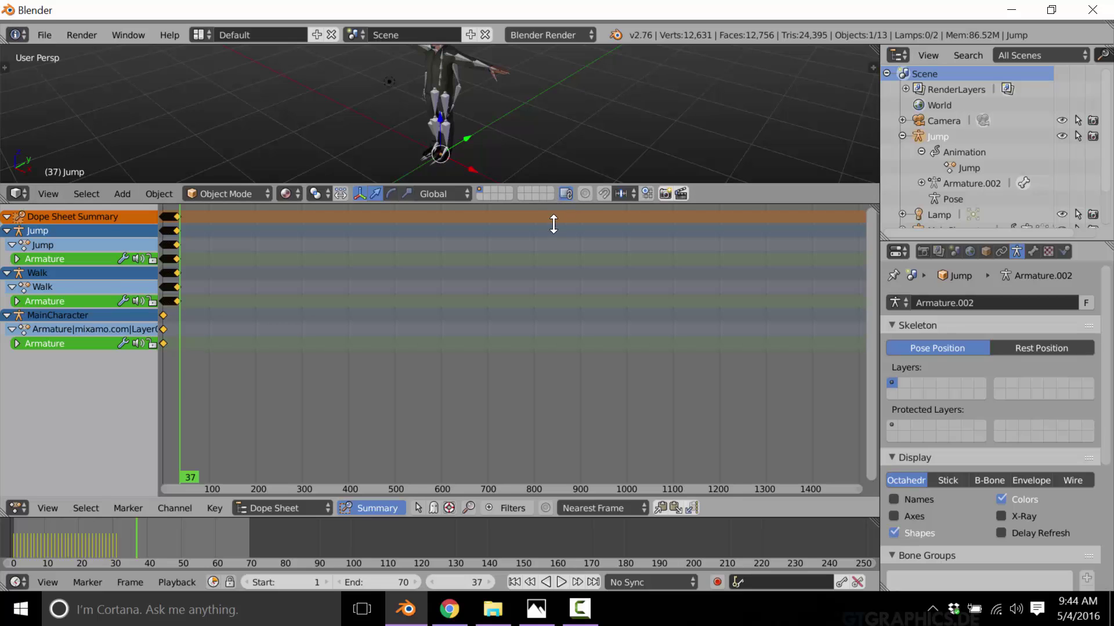
{"action": "left_click_drag", "start_coordinate": [556, 202], "coordinate": [537, 279]}
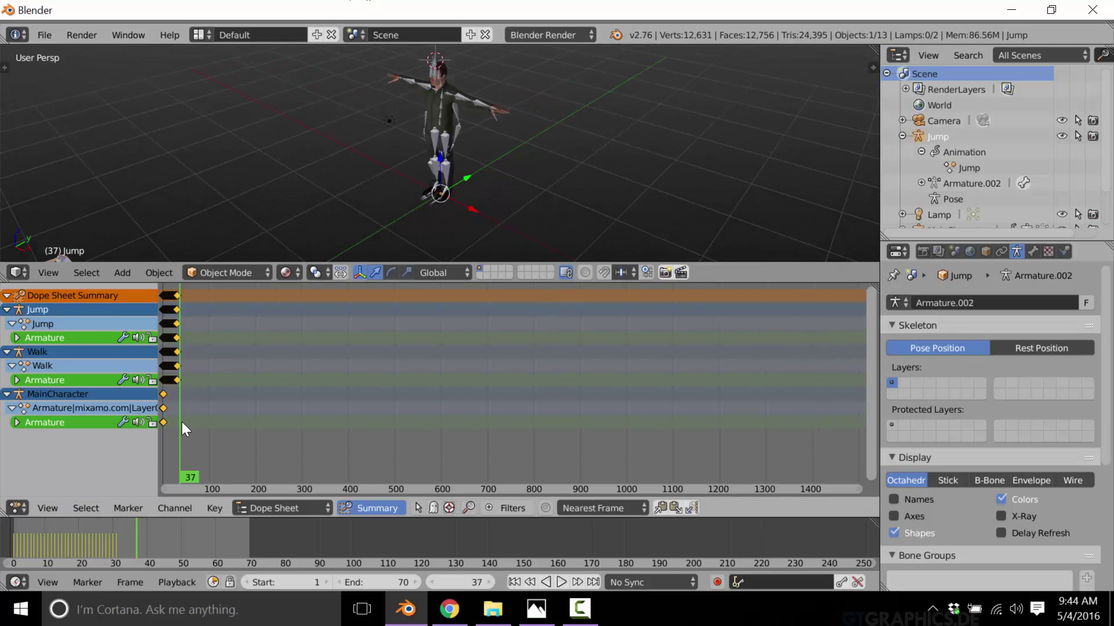
Switch the Dope Sheet to Action Editor, assign Jump to MainCharacter and play it.
{"action": "left_click", "coordinate": [289, 503]}
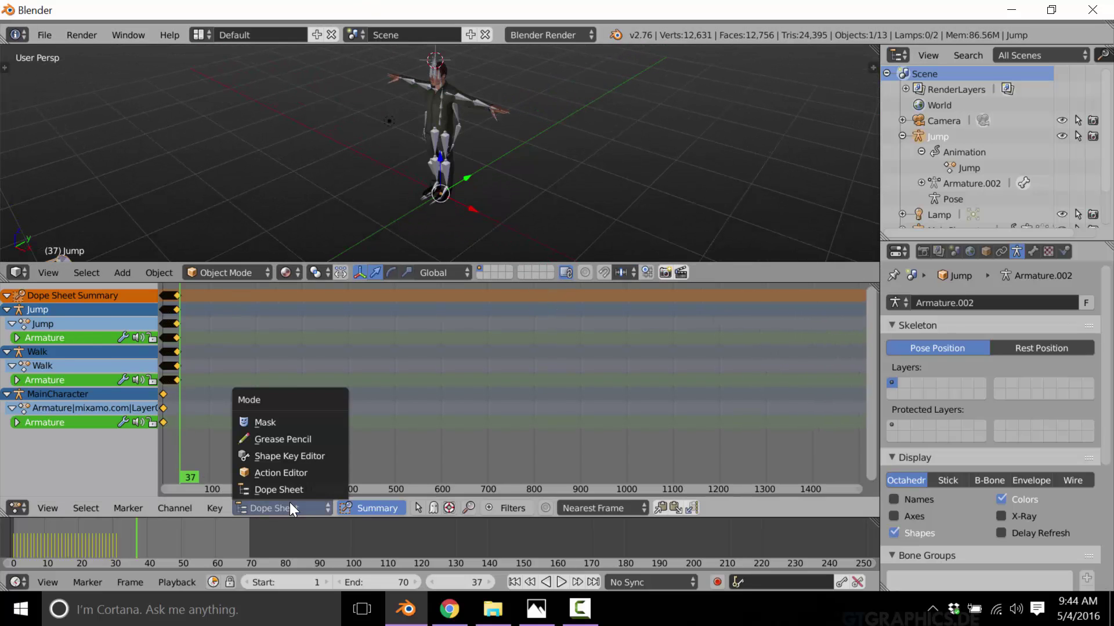
{"action": "left_click", "coordinate": [275, 475]}
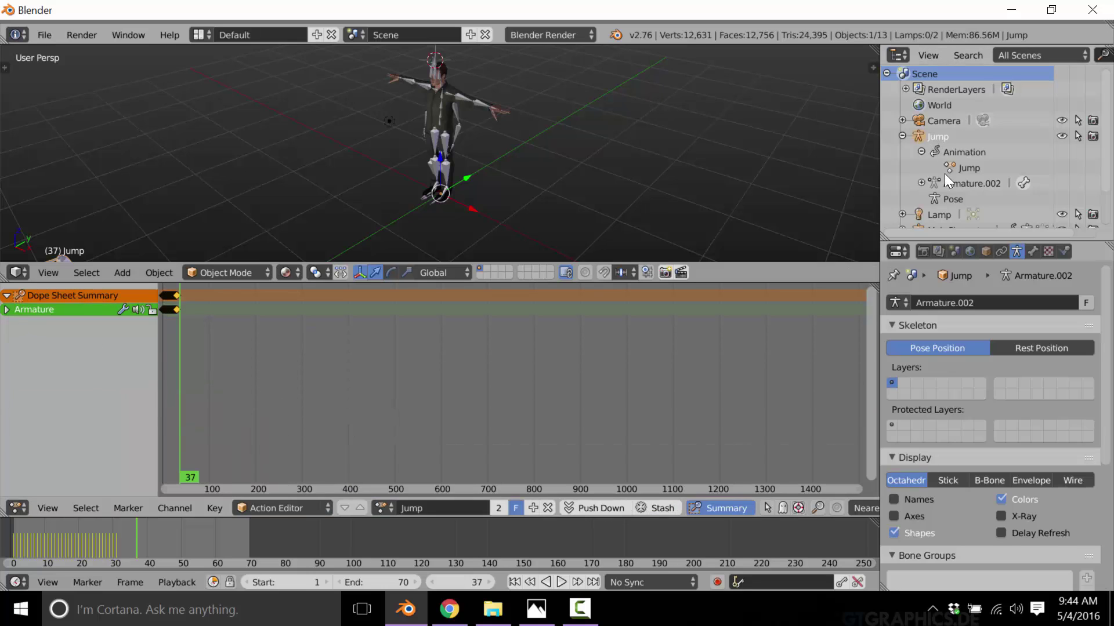
{"action": "scroll", "coordinate": [946, 183], "scroll_direction": "down", "scroll_amount": 2}
{"action": "left_click", "coordinate": [949, 190]}
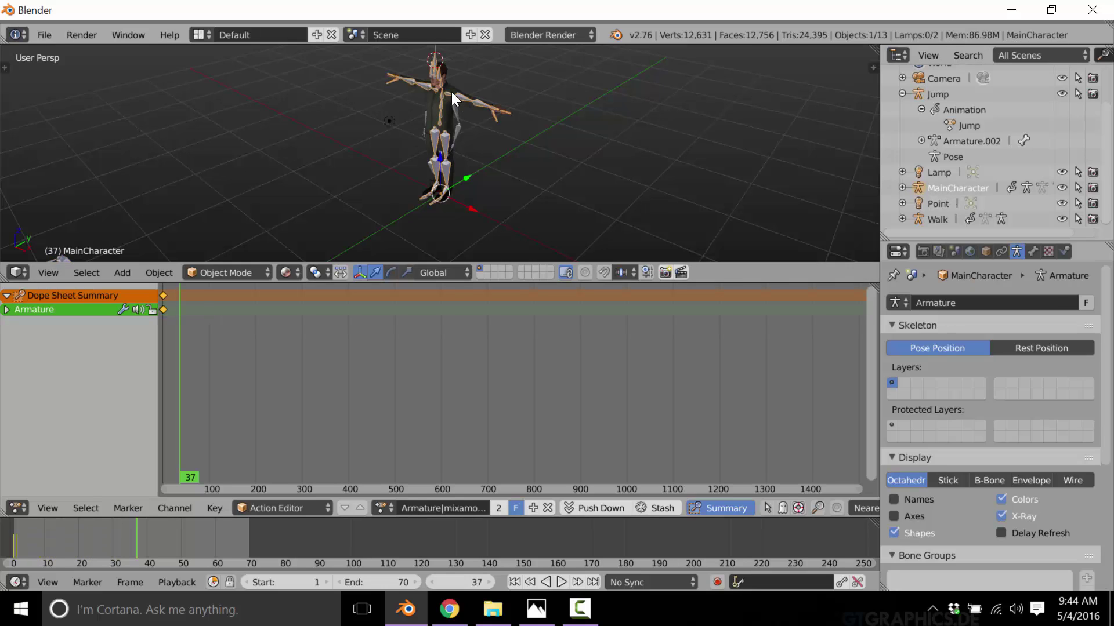
{"action": "left_click", "coordinate": [386, 507]}
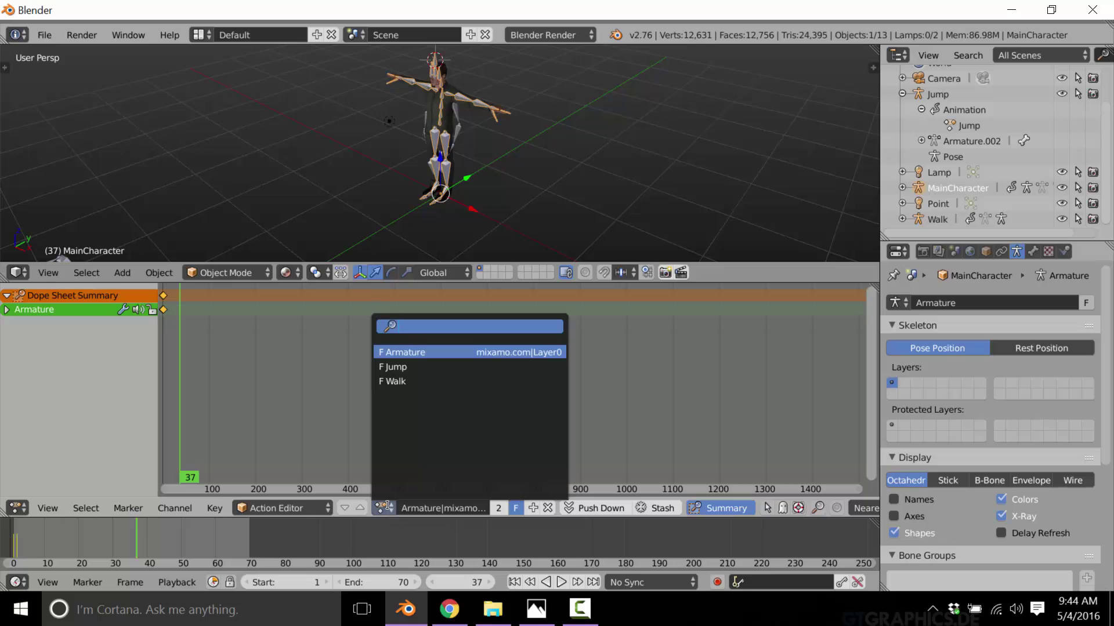
{"action": "left_click", "coordinate": [400, 368]}
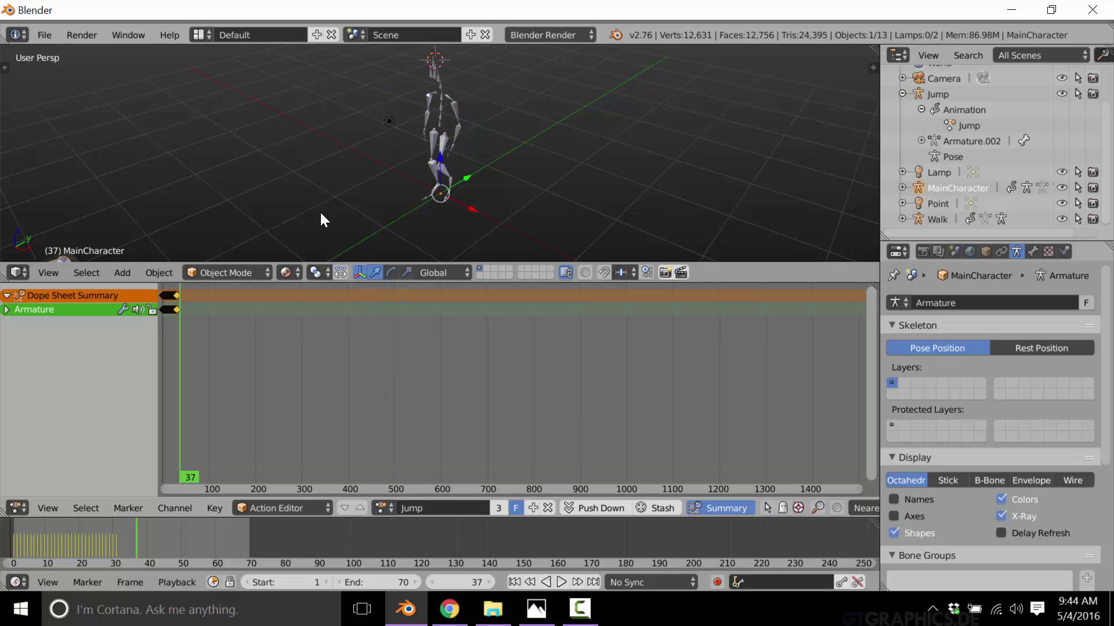
{"action": "left_click", "coordinate": [561, 584]}
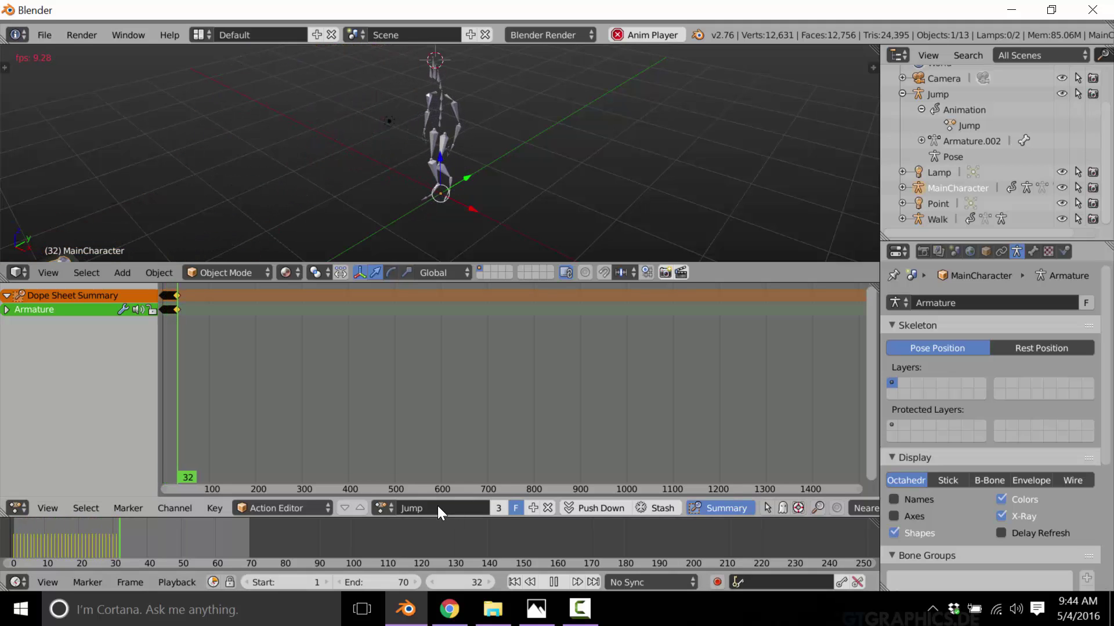
Swap MainCharacter's action to Walk while playback runs.
{"action": "left_click", "coordinate": [387, 508]}
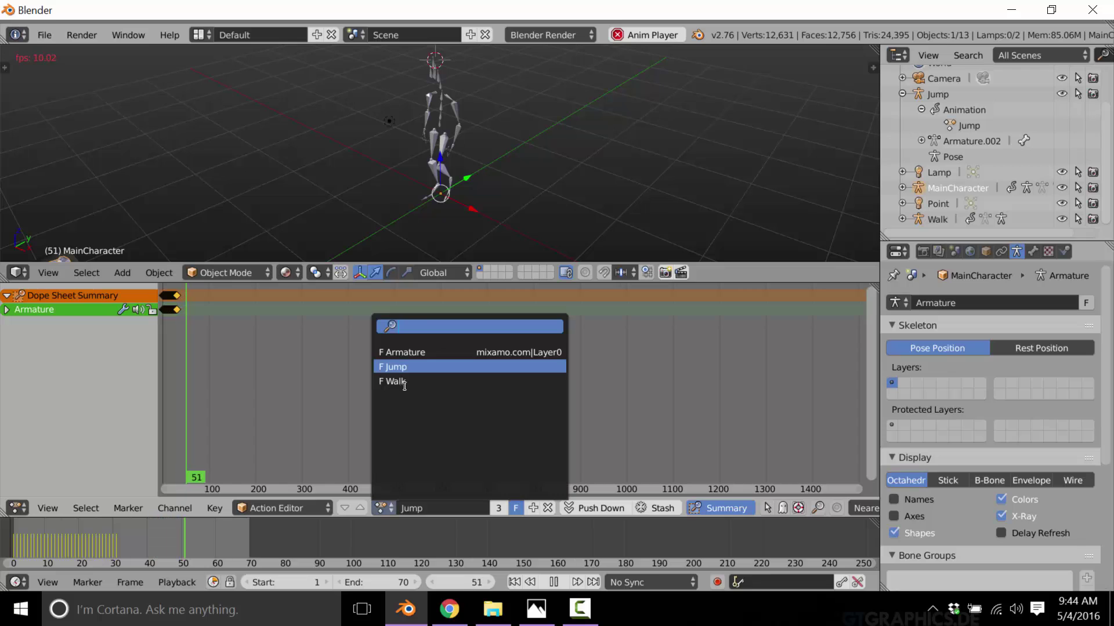
{"action": "left_click", "coordinate": [405, 381]}
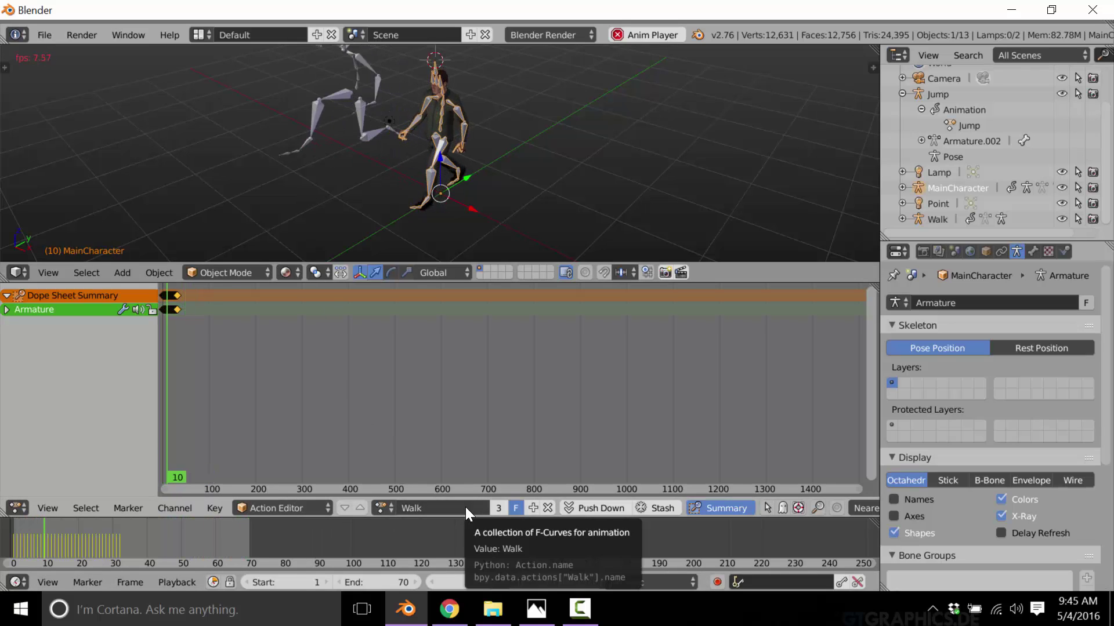
Turn the area into the NLA editor to review the Jump, Walk and MainCharacter strips.
{"action": "left_click", "coordinate": [18, 505]}
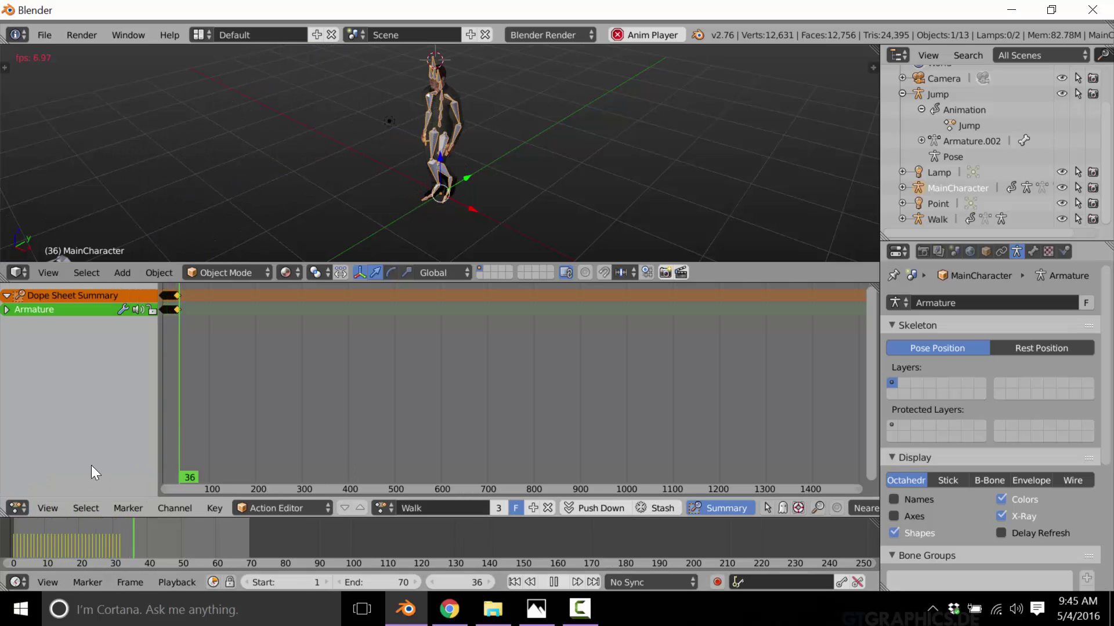
{"action": "left_click", "coordinate": [17, 508]}
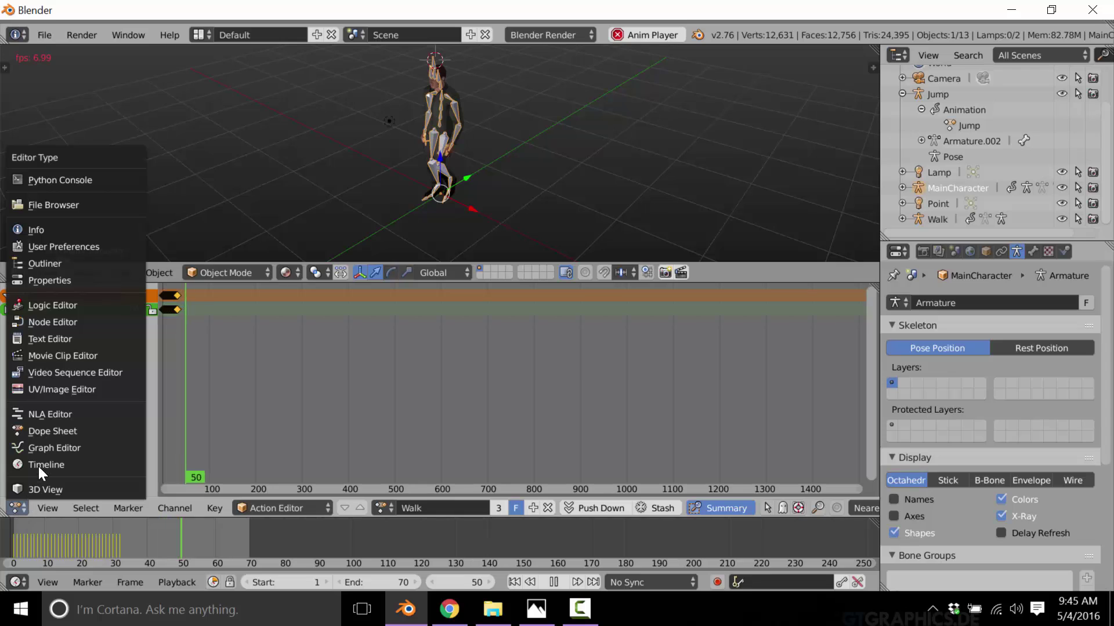
{"action": "left_click", "coordinate": [48, 416]}
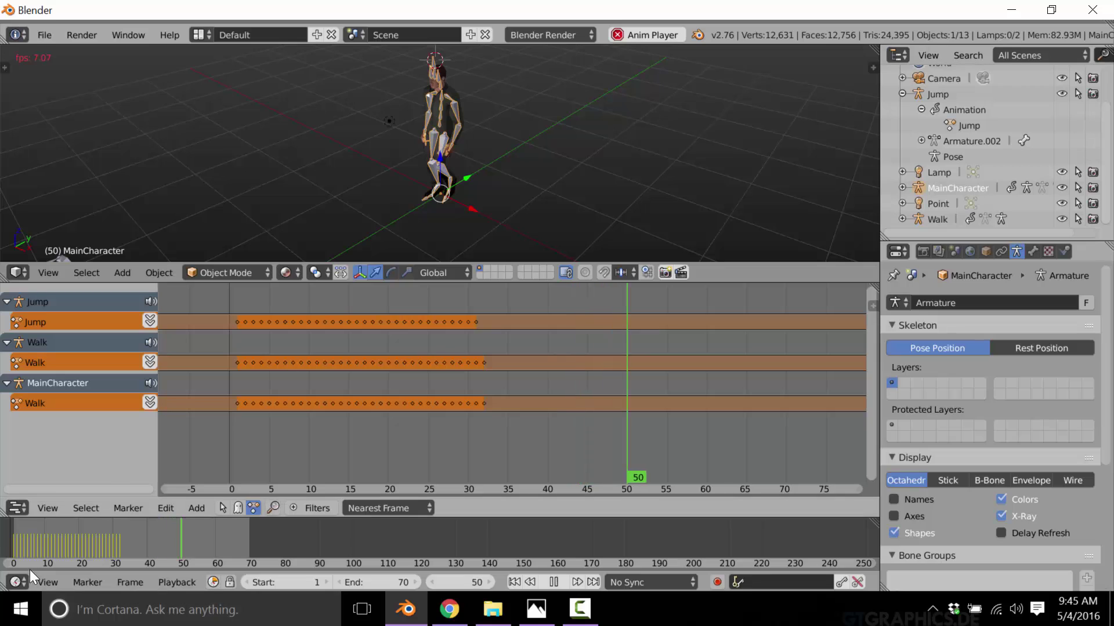
Return to the action editor and bring up the list of available actions.
{"action": "left_click", "coordinate": [16, 506]}
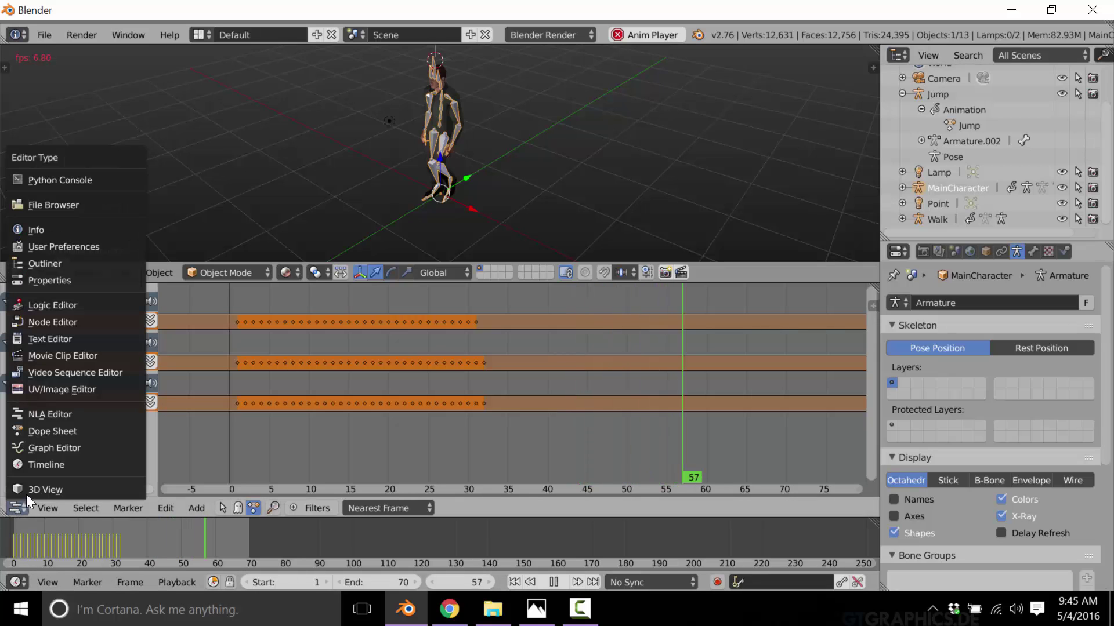
{"action": "left_click", "coordinate": [60, 432]}
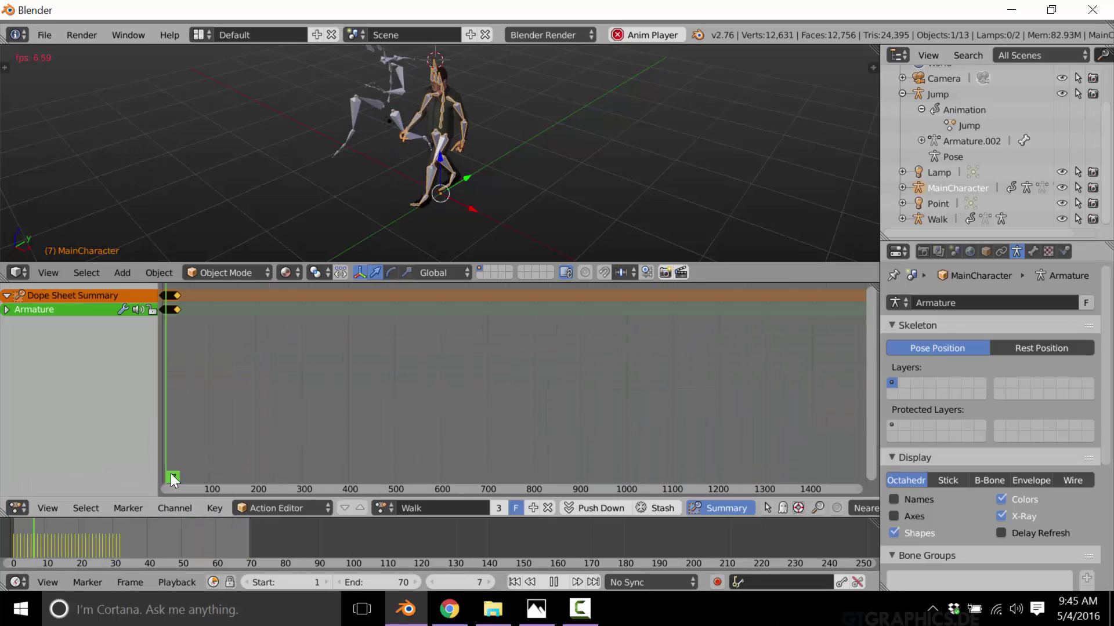
{"action": "left_click", "coordinate": [390, 505]}
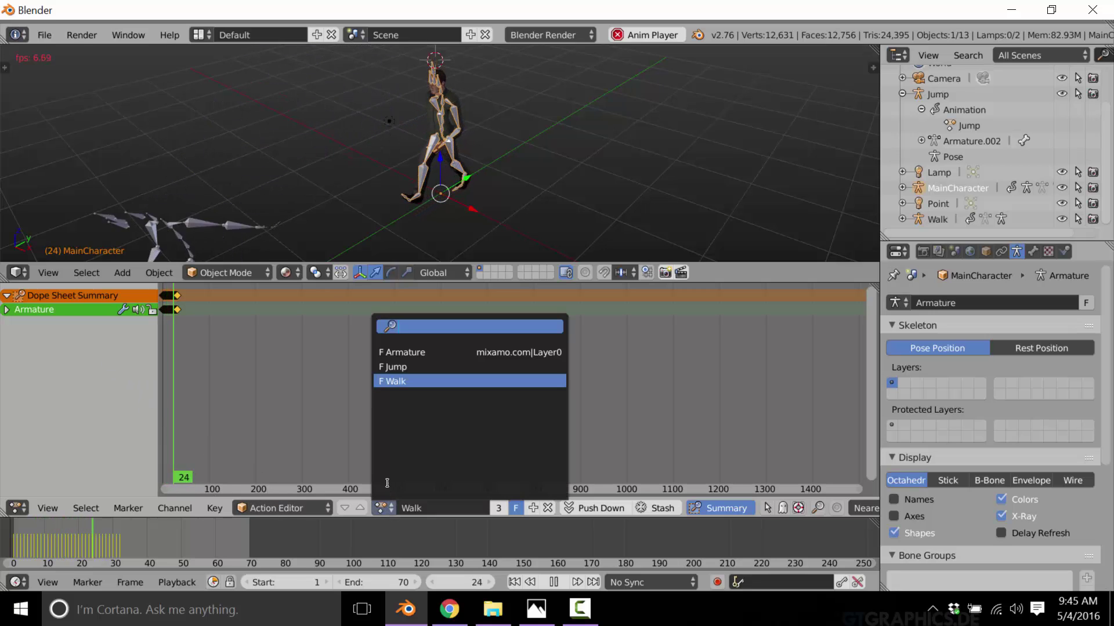
Assign the original mixamo action to MainCharacter and go to the NLA editor.
{"action": "left_click", "coordinate": [412, 354]}
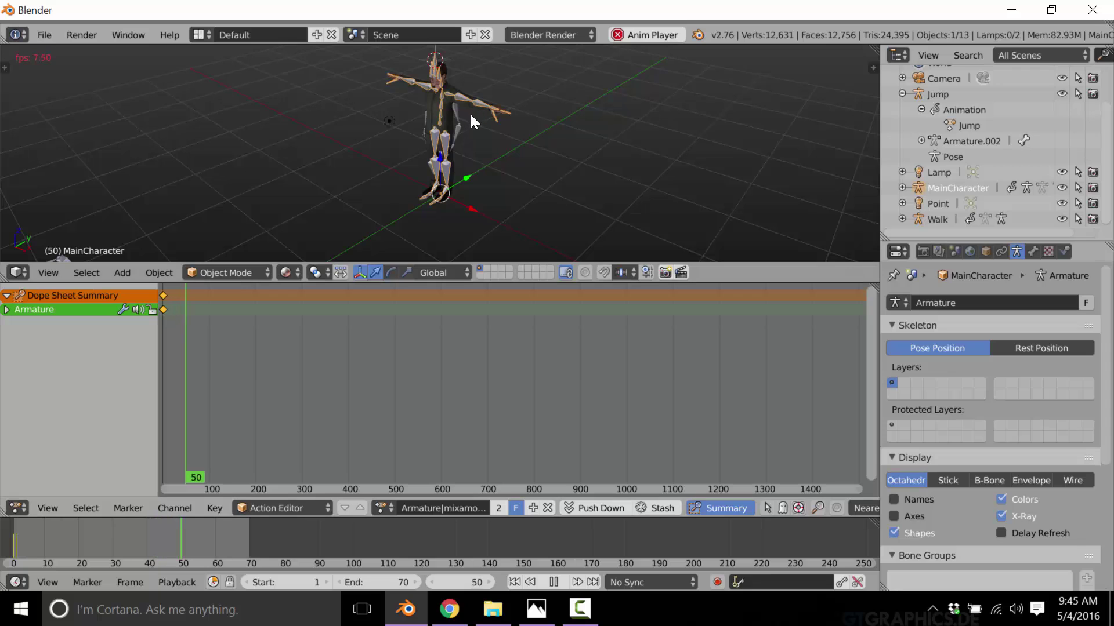
{"action": "left_click", "coordinate": [24, 504]}
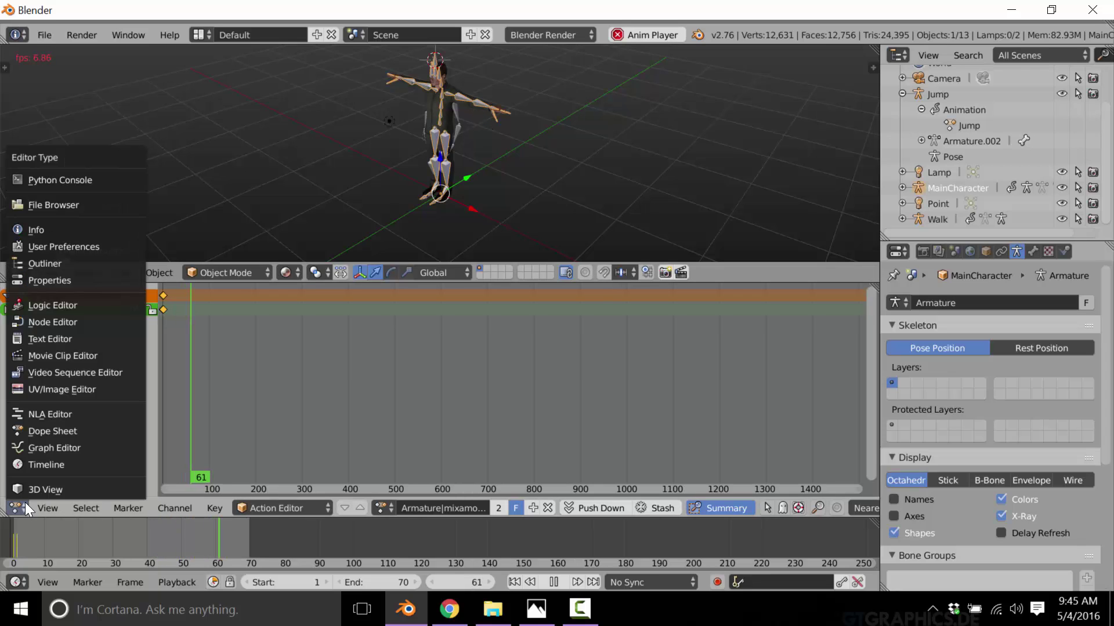
{"action": "left_click", "coordinate": [33, 413]}
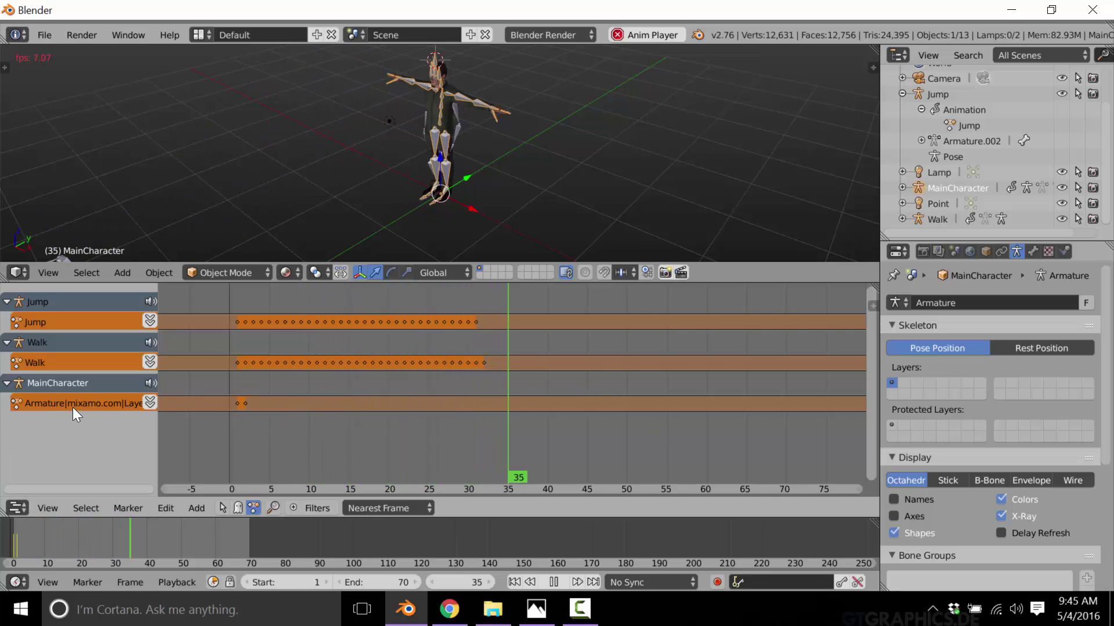
Rename MainCharacter's mixamo action to Timeline in the Outliner.
{"action": "left_click", "coordinate": [903, 187]}
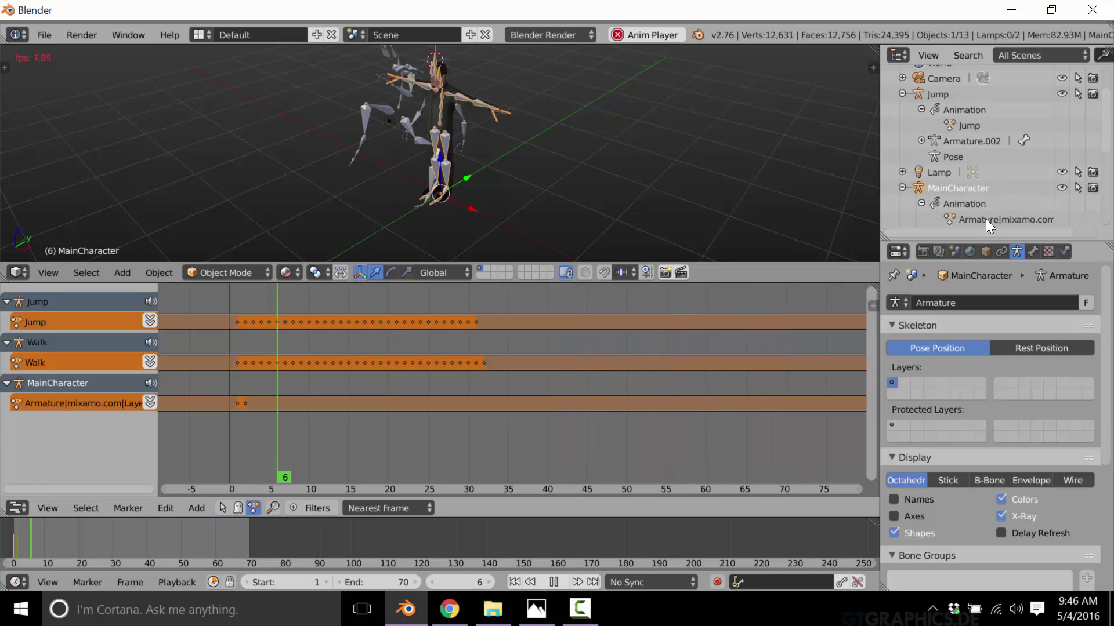
{"action": "double_click", "coordinate": [985, 218]}
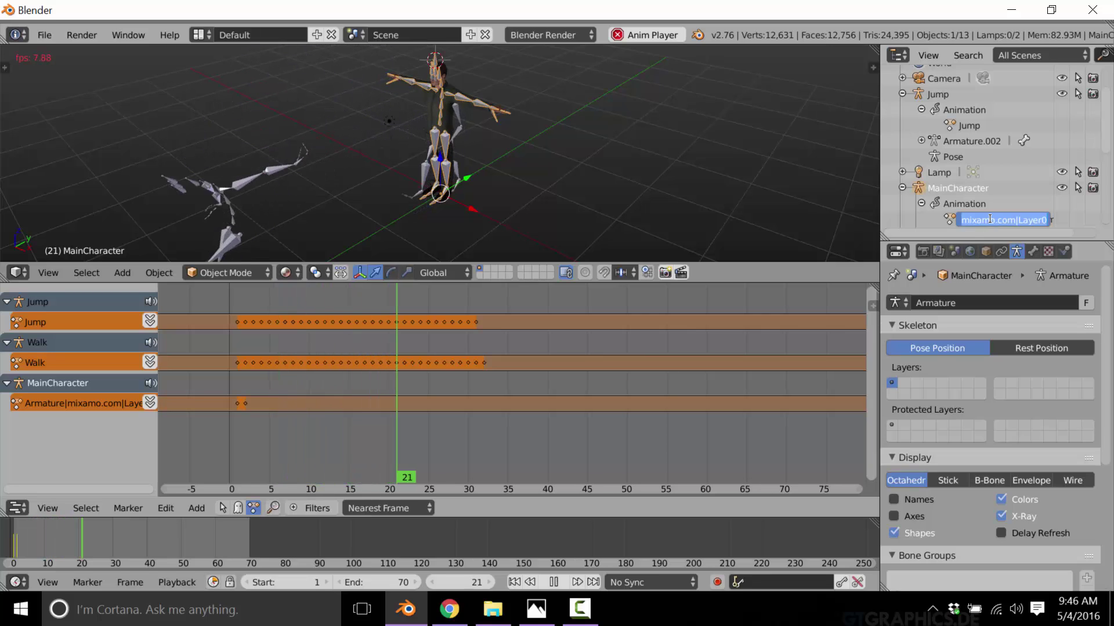
{"action": "type", "text": "Timeline"}
{"action": "key", "text": "Return"}
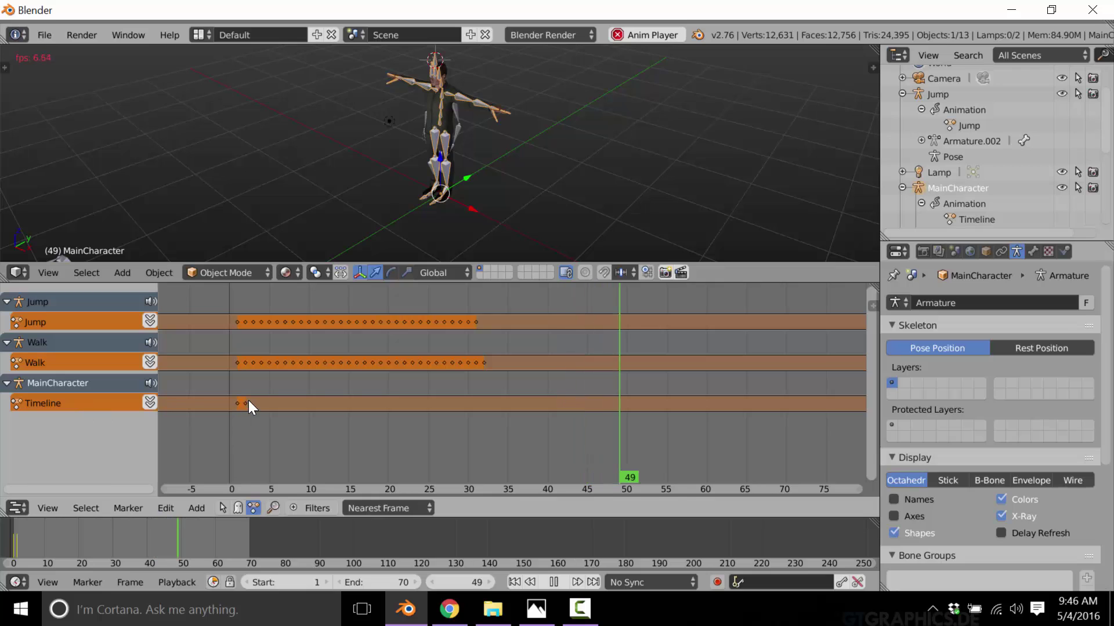
Stop playback and set the current frame back near the start (frame 2).
{"action": "key", "text": "shift+Left"}
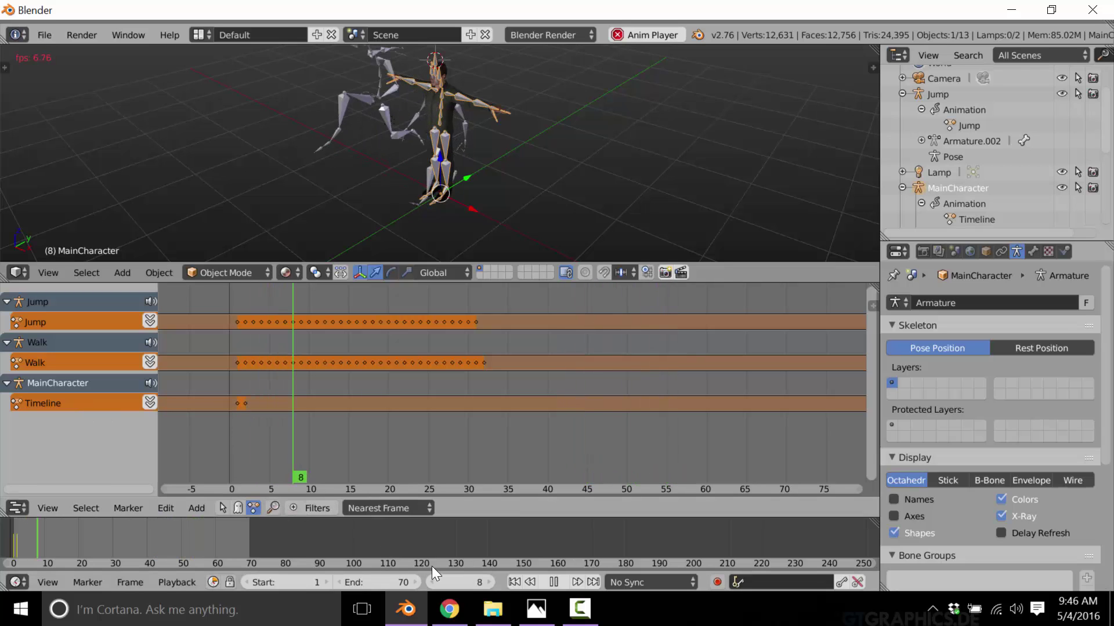
{"action": "key", "text": "alt+a"}
{"action": "left_click", "coordinate": [263, 402]}
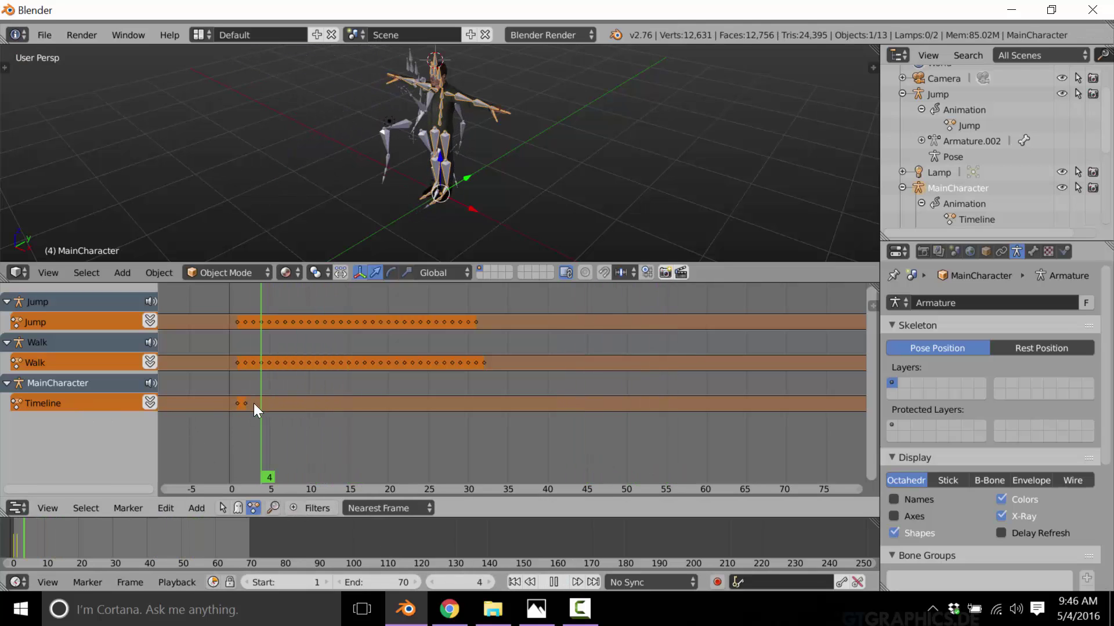
{"action": "left_click_drag", "start_coordinate": [253, 403], "coordinate": [247, 404]}
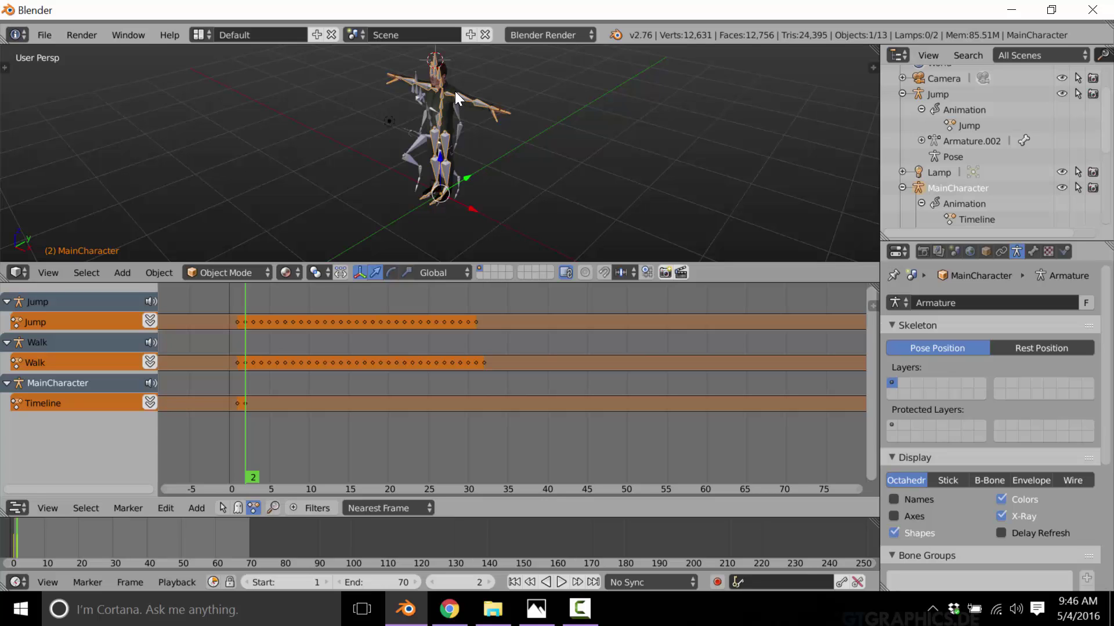
Add a Walk action strip and make the Timeline track active.
{"action": "left_click", "coordinate": [196, 509]}
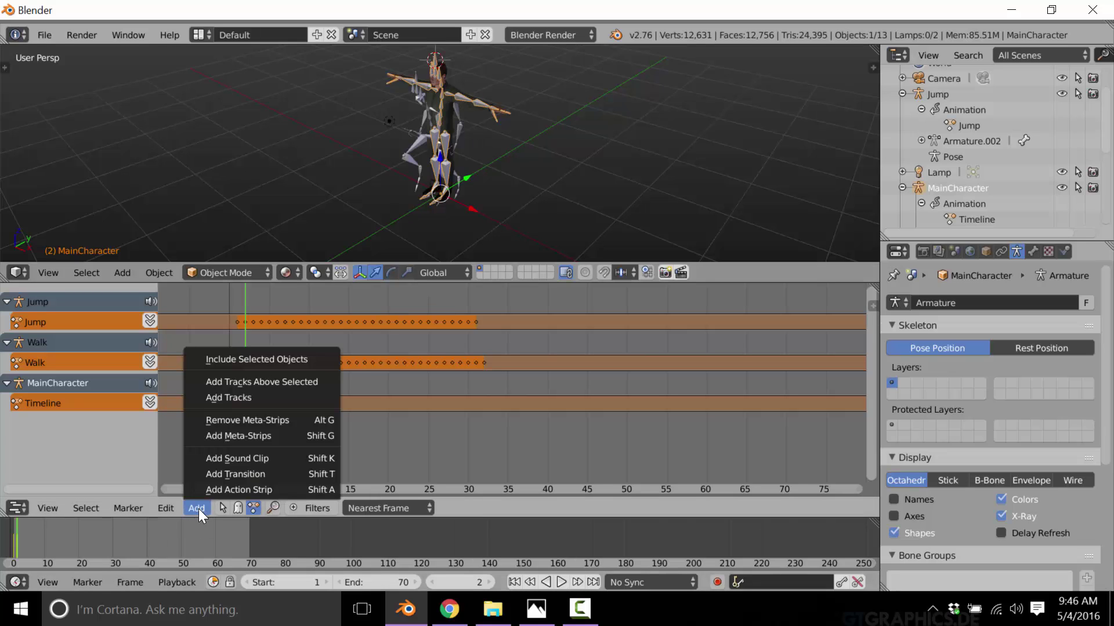
{"action": "left_click", "coordinate": [231, 490]}
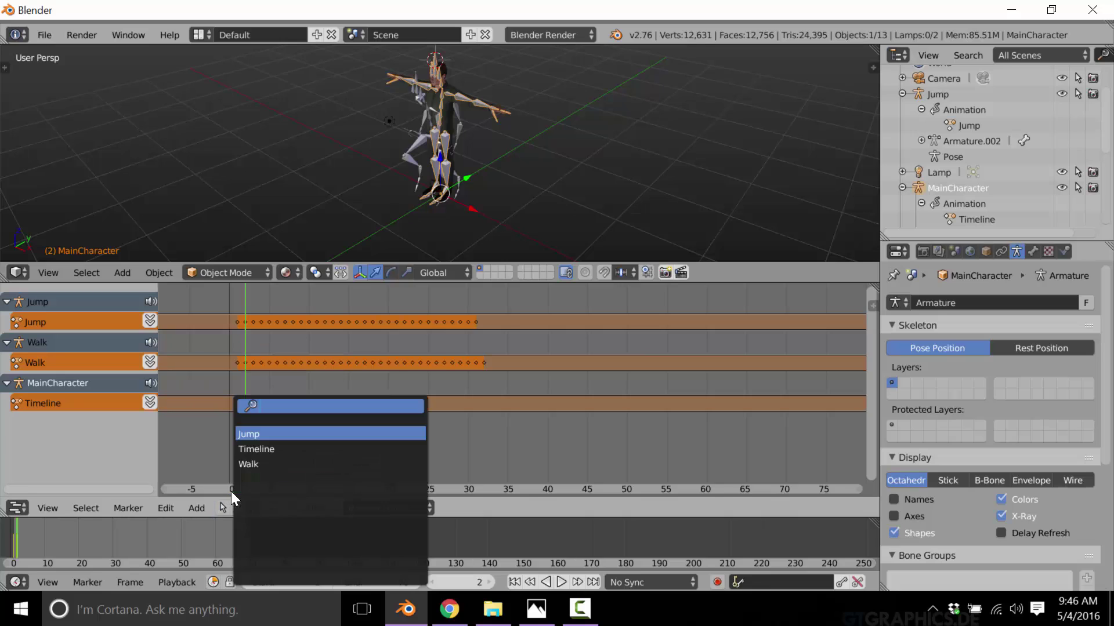
{"action": "left_click", "coordinate": [262, 469]}
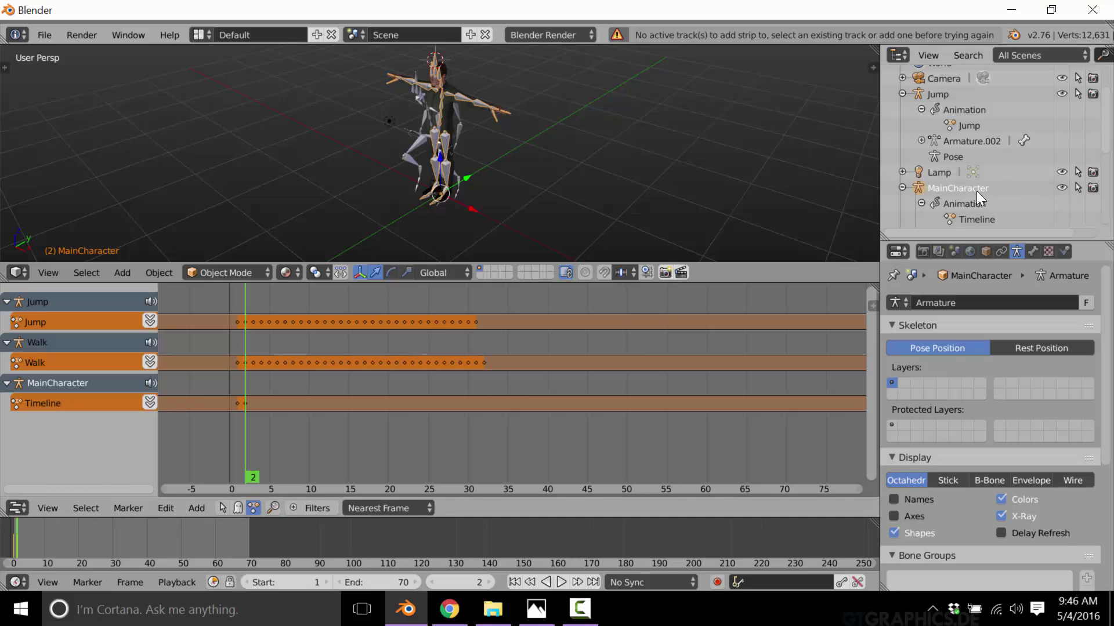
{"action": "double_click", "coordinate": [67, 403]}
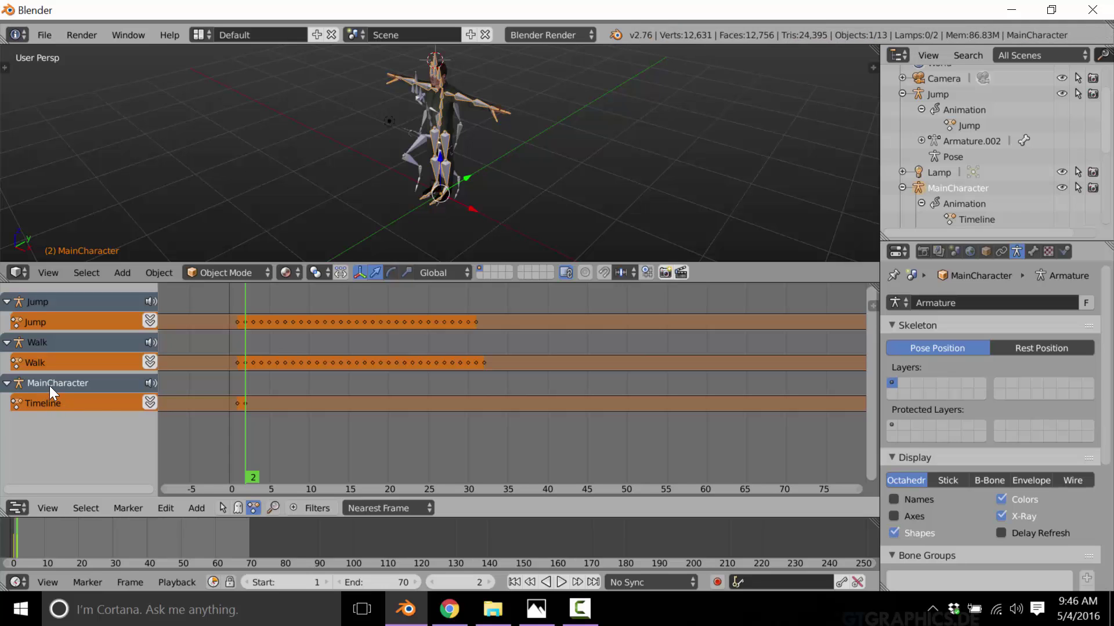
Add a Walk strip on a new track above Timeline.
{"action": "left_click", "coordinate": [196, 510]}
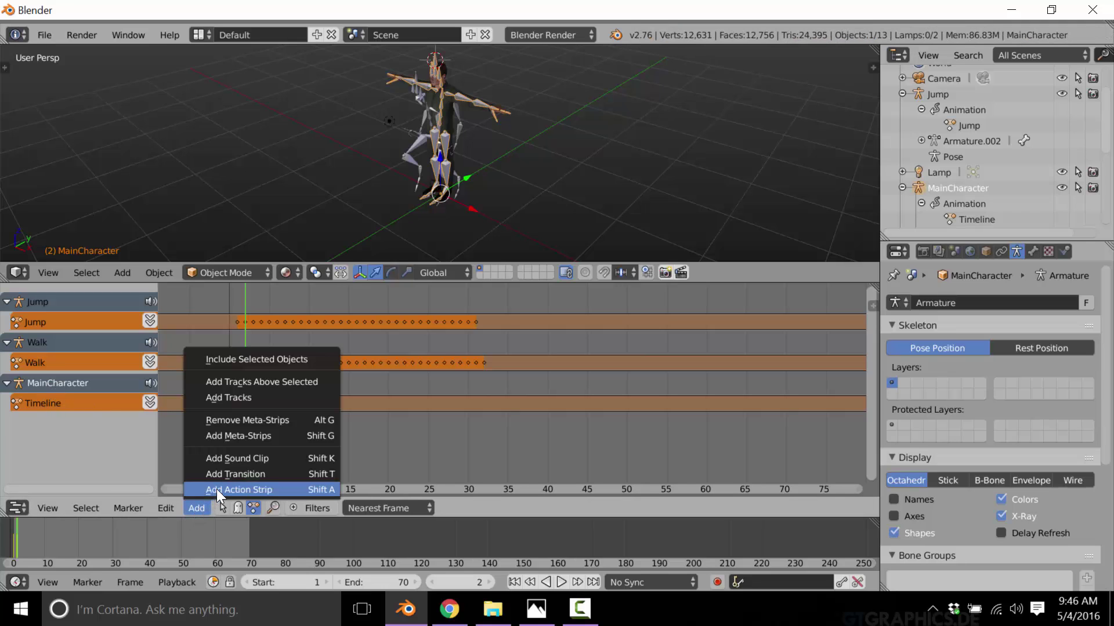
{"action": "left_click", "coordinate": [216, 489]}
{"action": "left_click", "coordinate": [271, 433]}
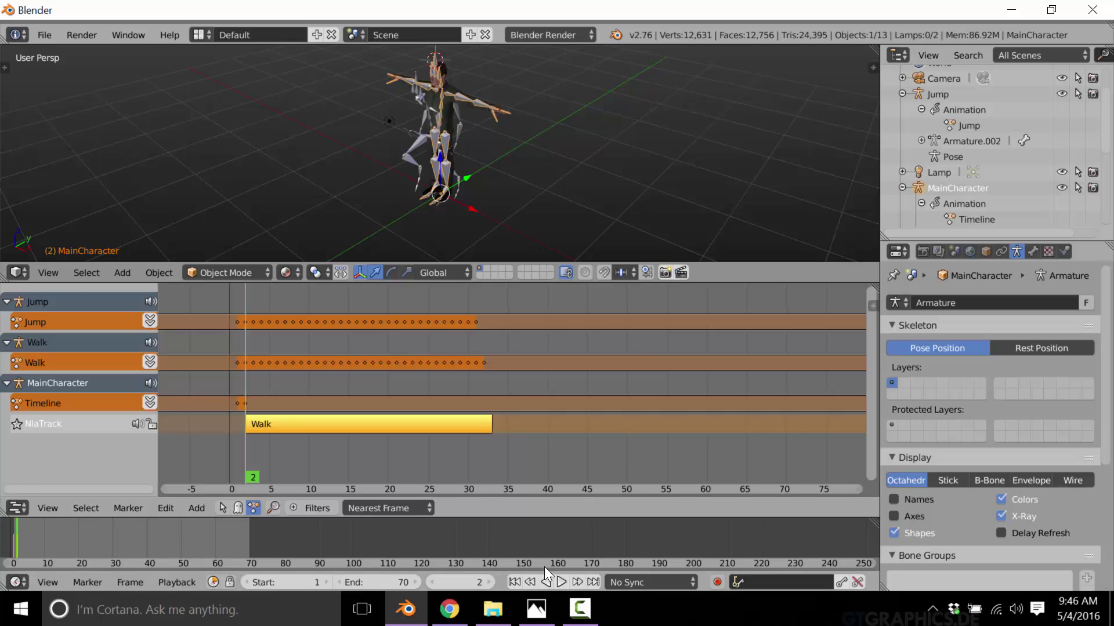
Play the walk, deselect the strip, then stop playback.
{"action": "left_click", "coordinate": [560, 581]}
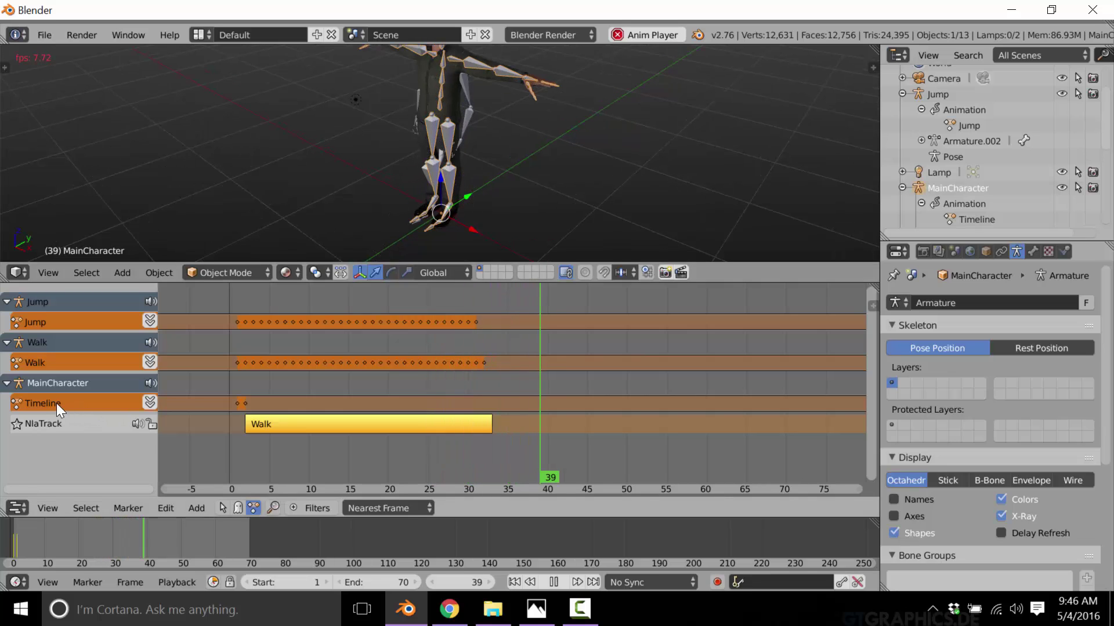
{"action": "left_click", "coordinate": [211, 403]}
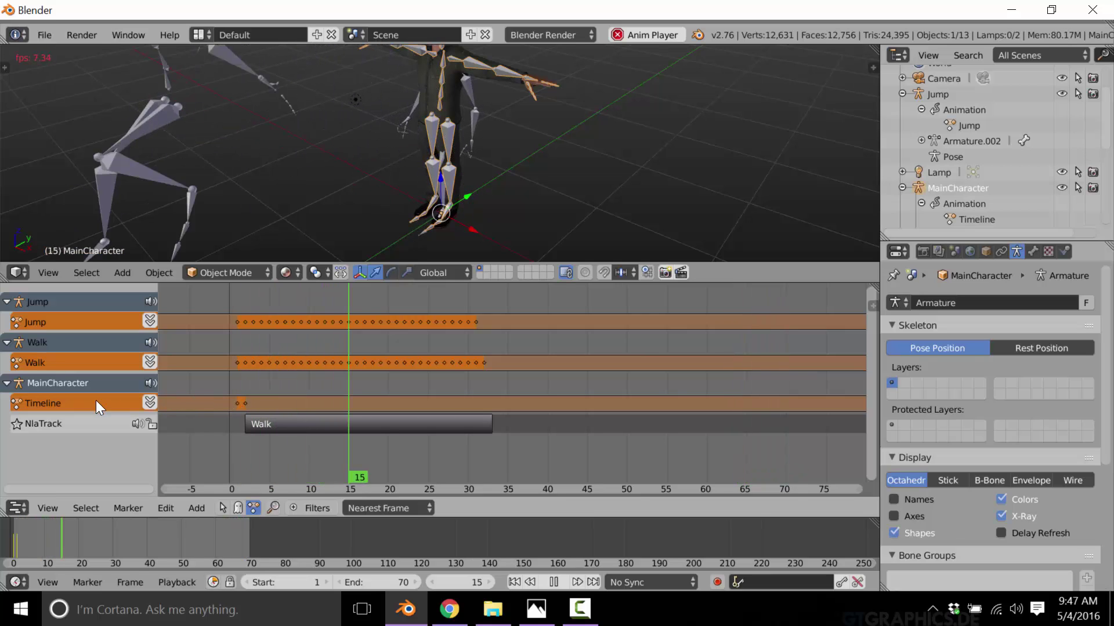
{"action": "left_click", "coordinate": [554, 582]}
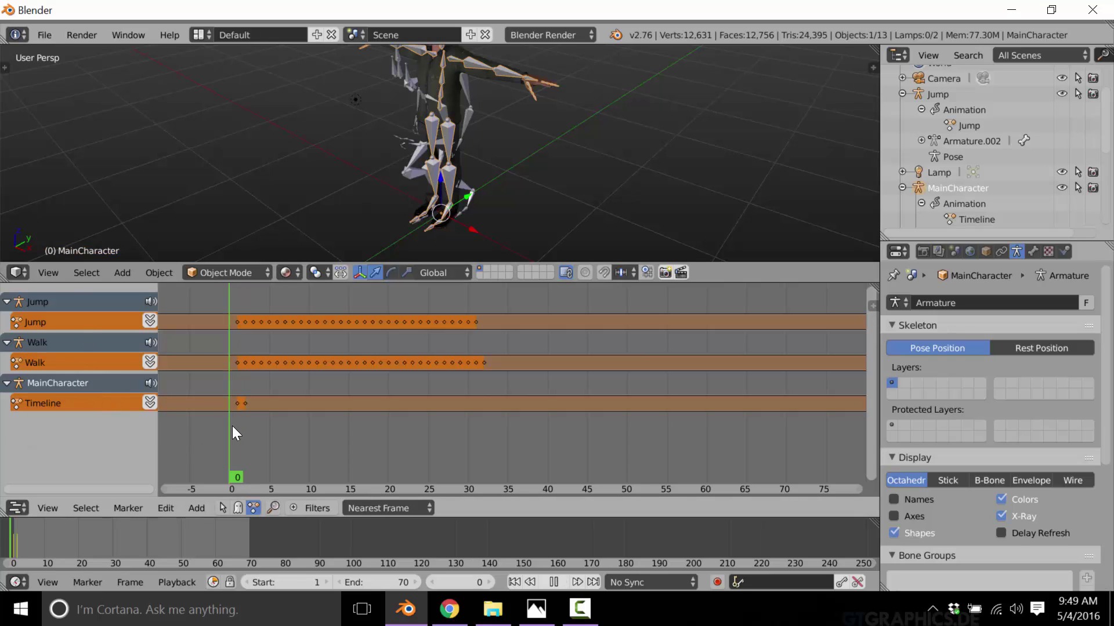
From frame 1, add a Walk action strip to the main character.
{"action": "key", "text": "Left"}
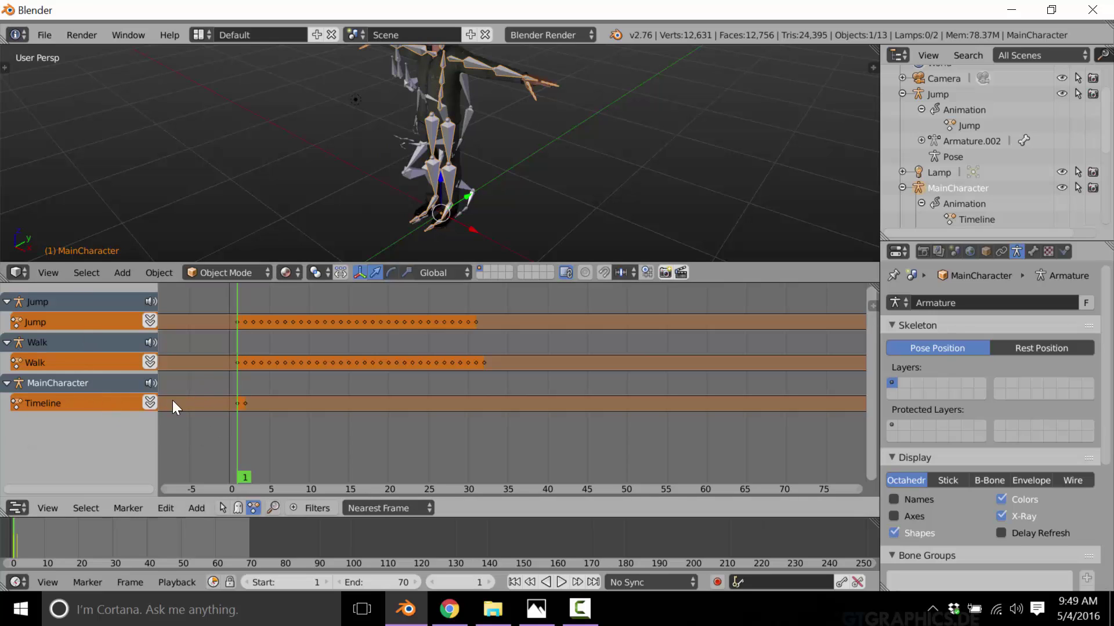
{"action": "left_click", "coordinate": [189, 506]}
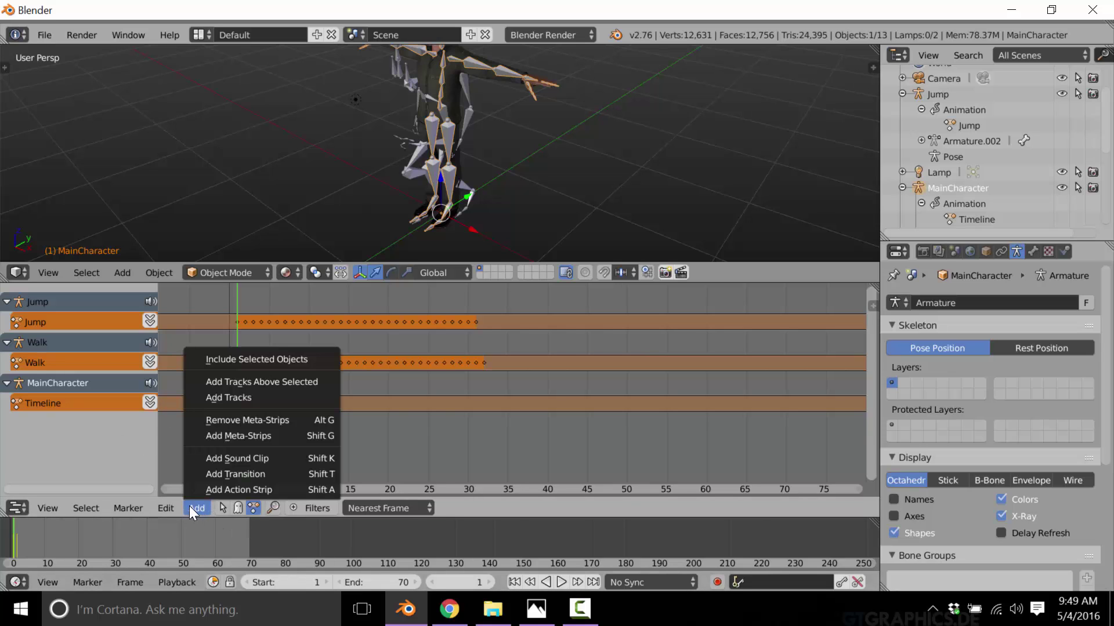
{"action": "left_click", "coordinate": [241, 486]}
{"action": "left_click", "coordinate": [262, 435]}
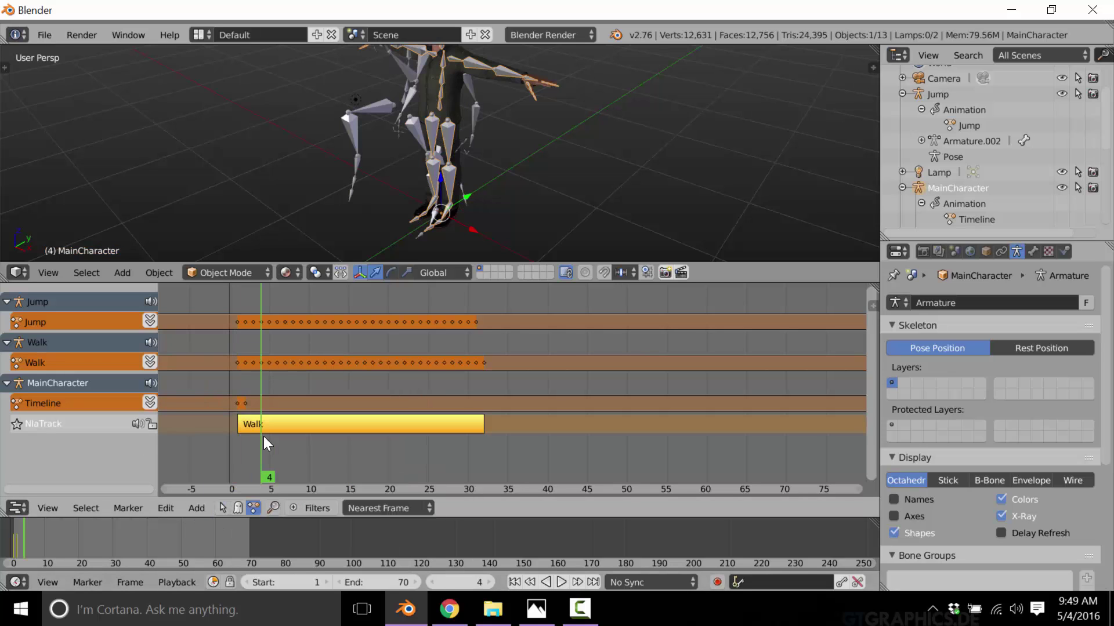
{"action": "key", "text": "shift+Left"}
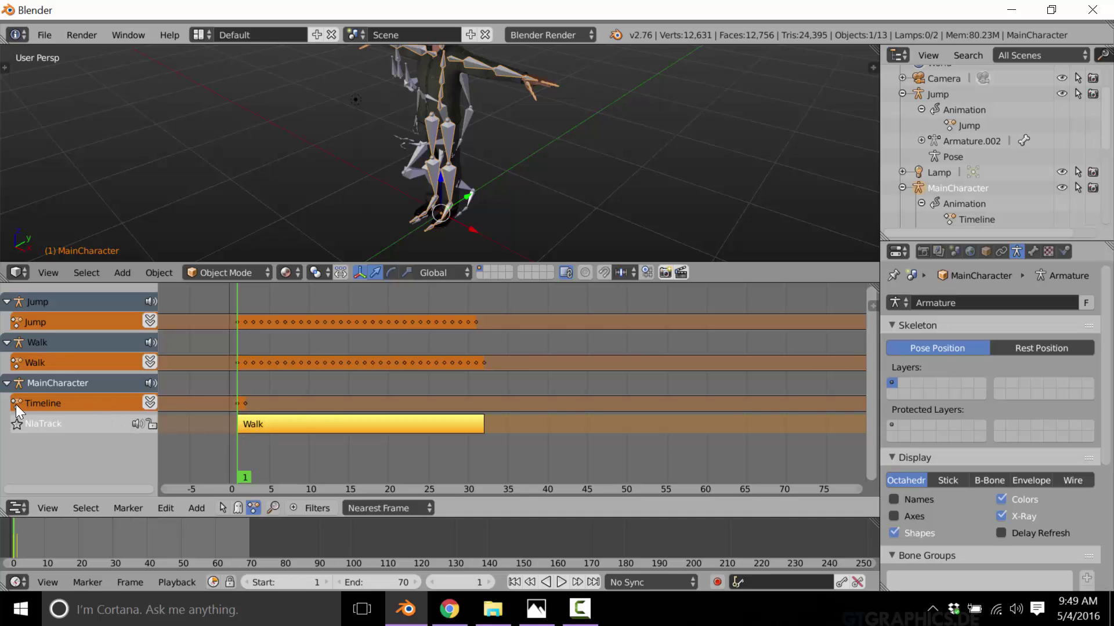
Push the Timeline action down into a strip and delete that strip.
{"action": "left_click", "coordinate": [151, 403]}
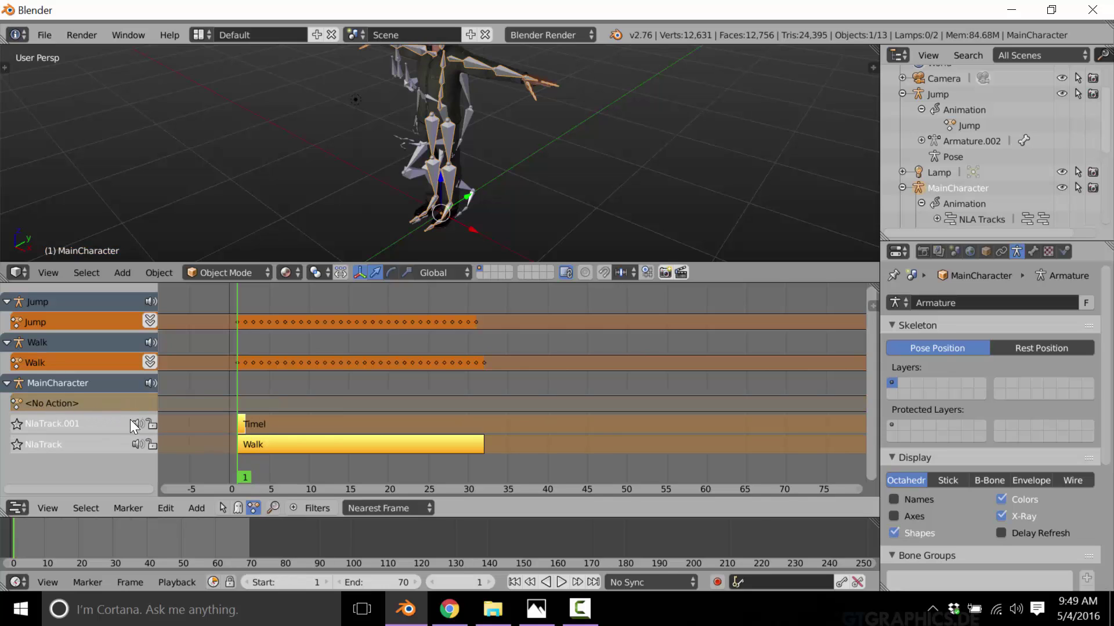
{"action": "key", "text": "Right"}
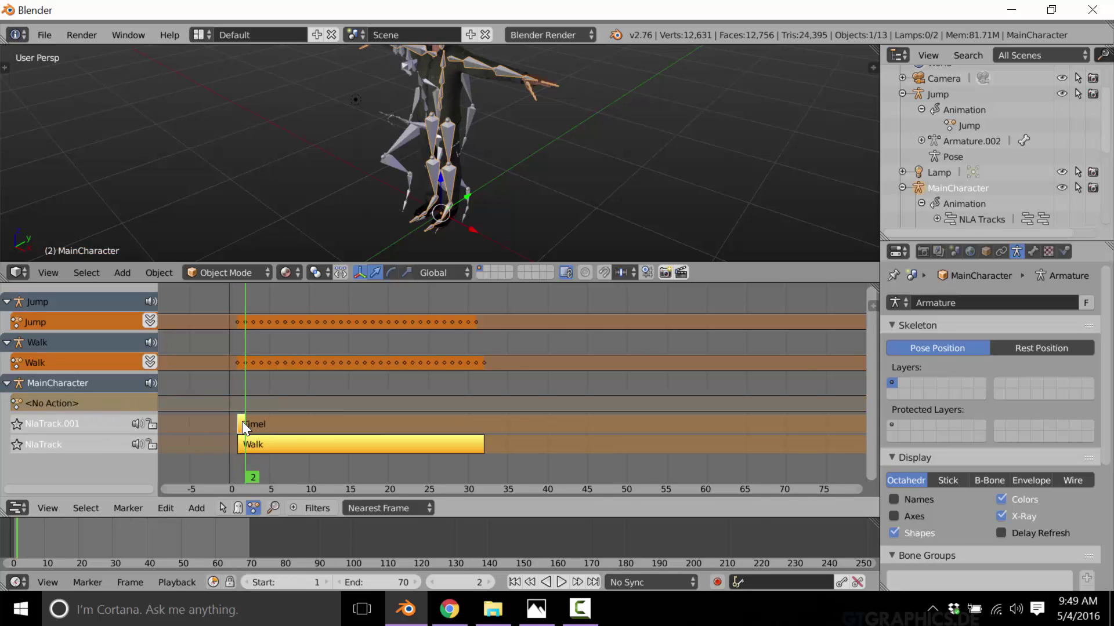
{"action": "key", "text": "a"}
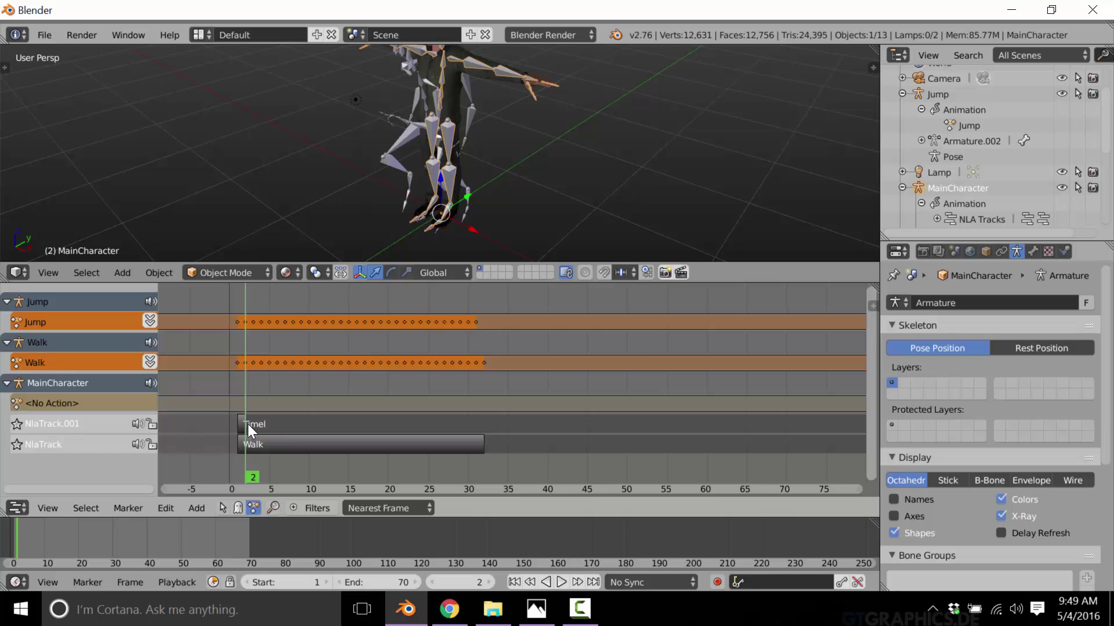
{"action": "left_click", "coordinate": [243, 422]}
{"action": "key", "text": "x"}
{"action": "key", "text": "x"}
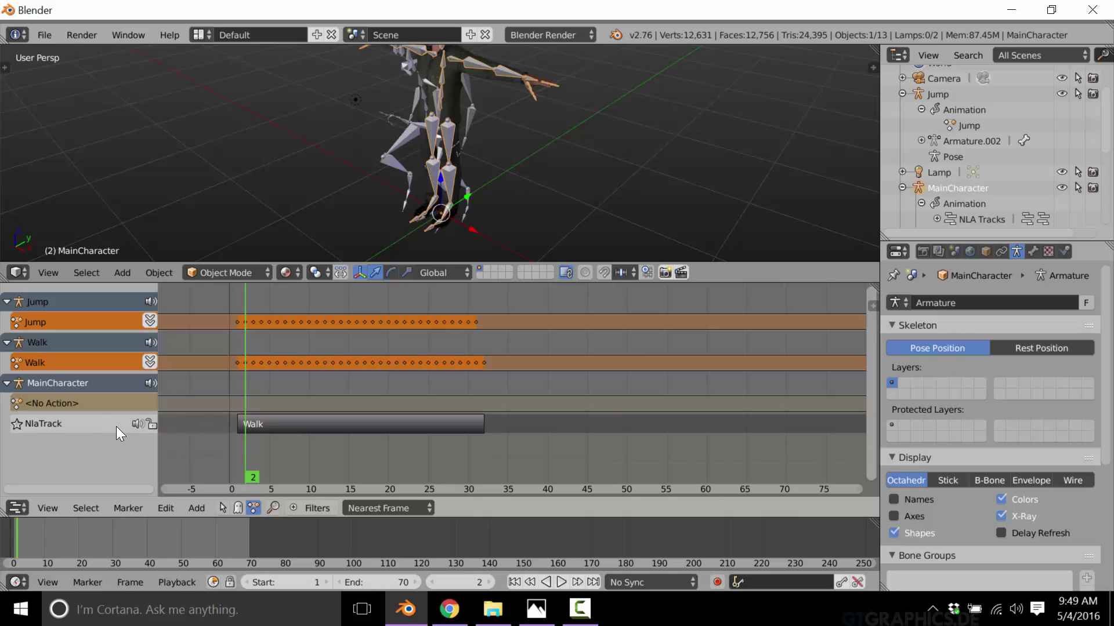
Rename the NlaTrack to Timeline and play the walk.
{"action": "double_click", "coordinate": [67, 423]}
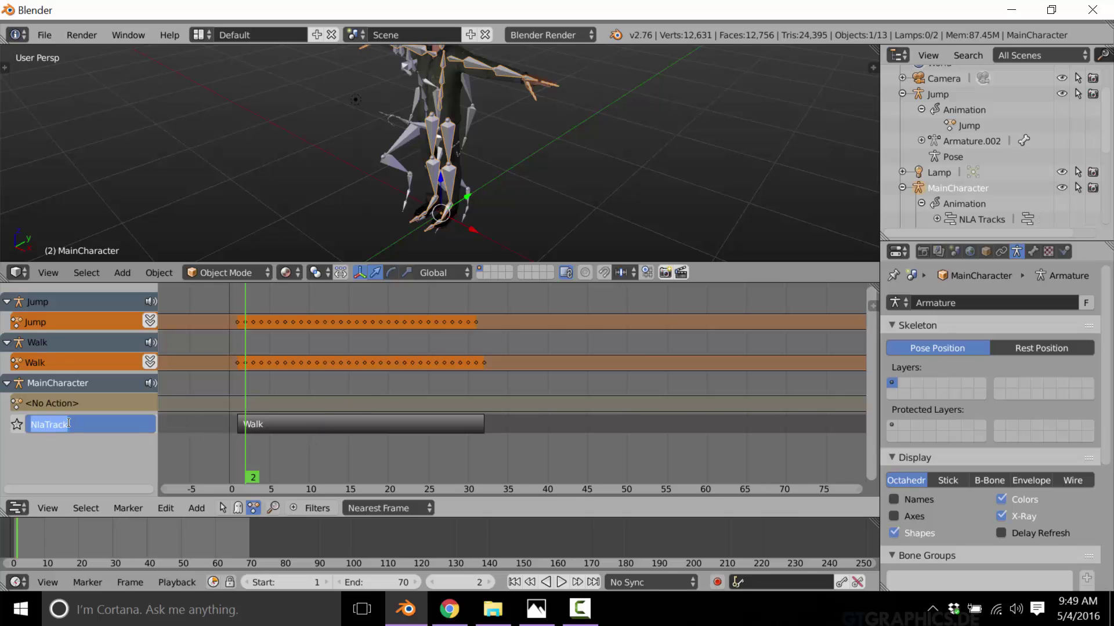
{"action": "type", "text": "Timeline"}
{"action": "key", "text": "Return"}
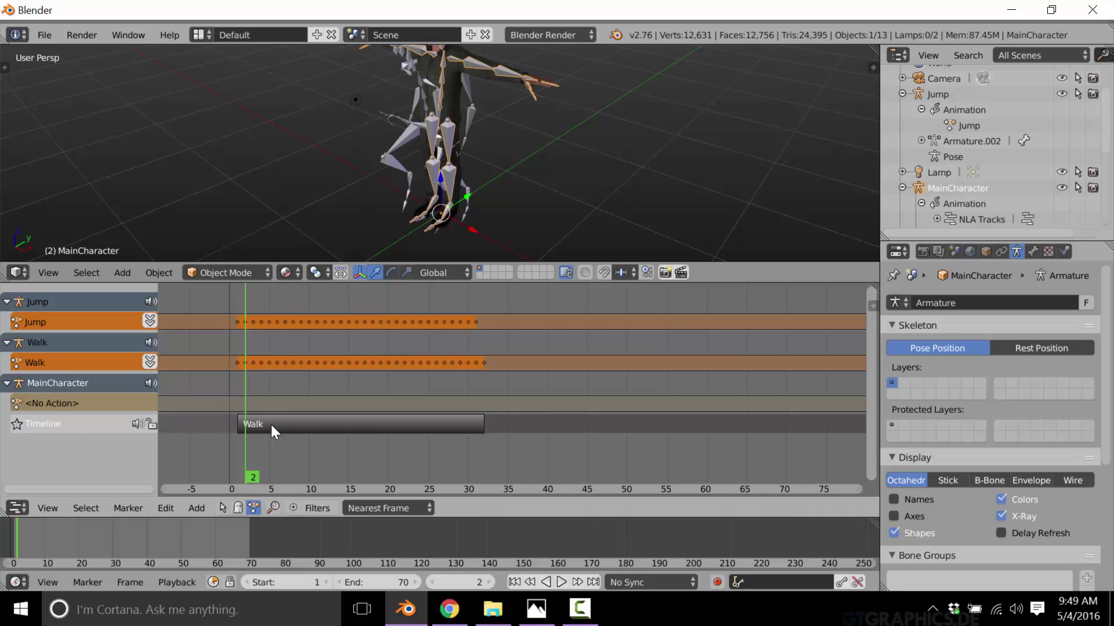
{"action": "left_click_drag", "start_coordinate": [236, 431], "coordinate": [236, 421]}
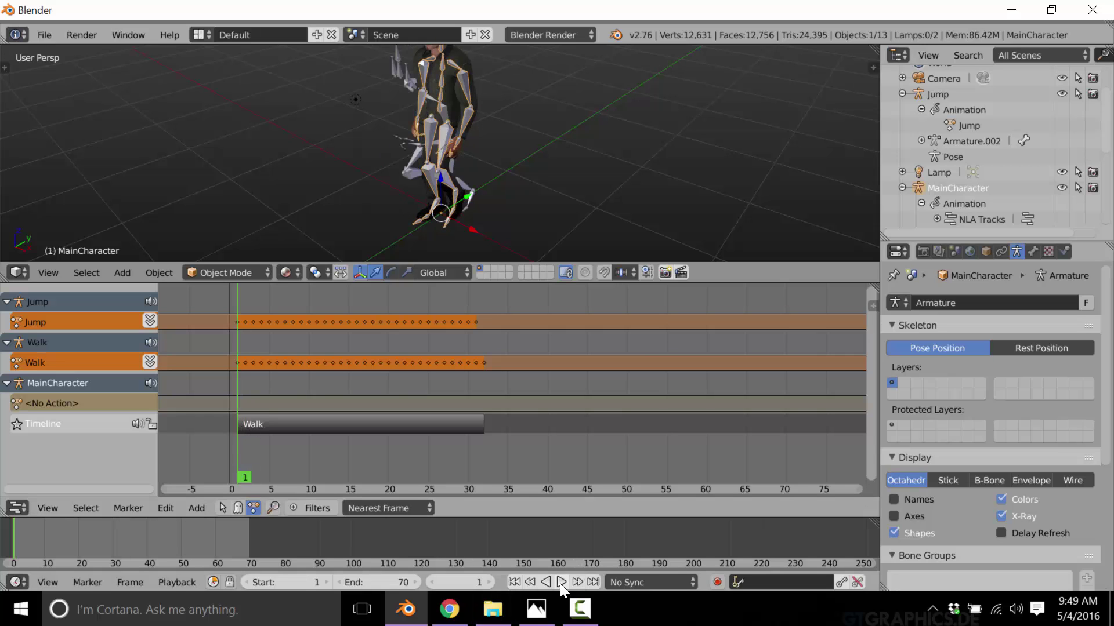
{"action": "left_click", "coordinate": [558, 582]}
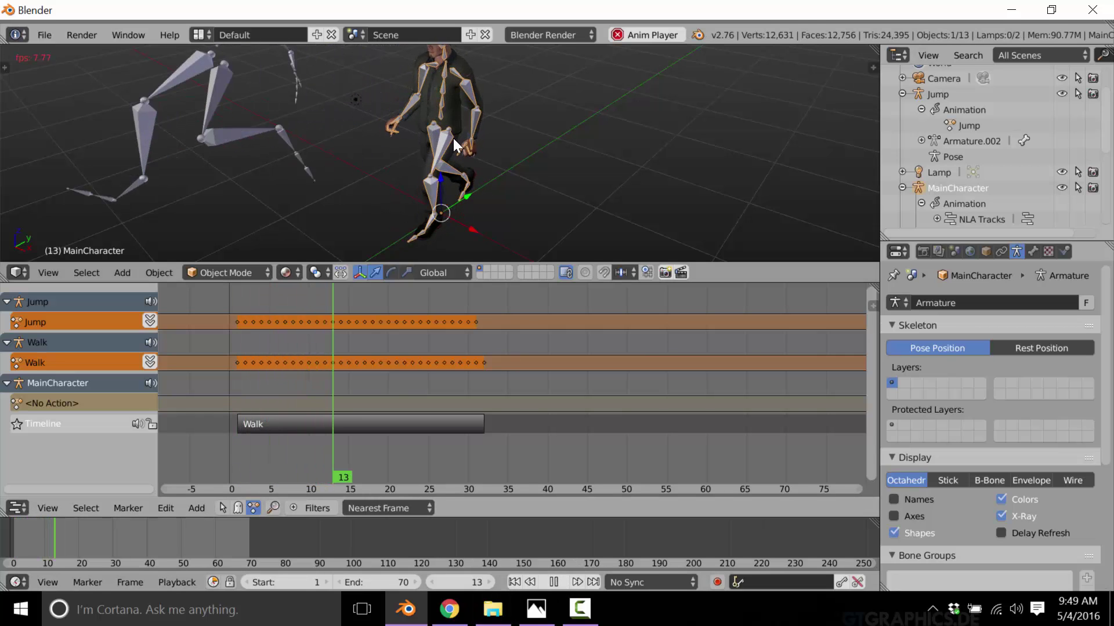
Stop at frame 32 and add a Jump strip there, right after the Walk strip.
{"action": "left_click", "coordinate": [554, 579]}
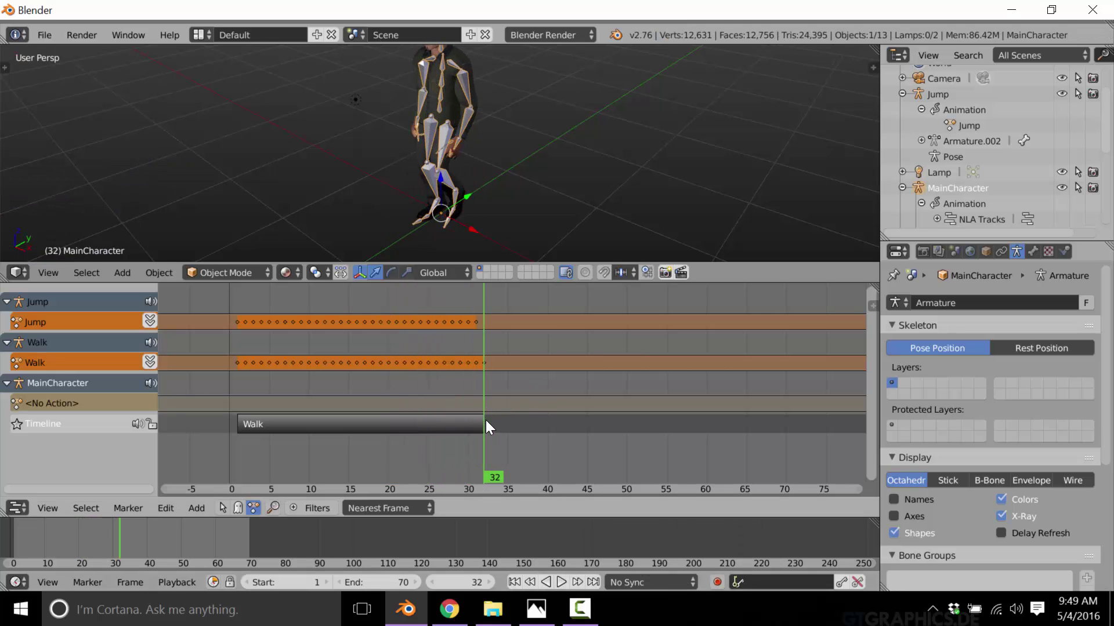
{"action": "left_click", "coordinate": [198, 509]}
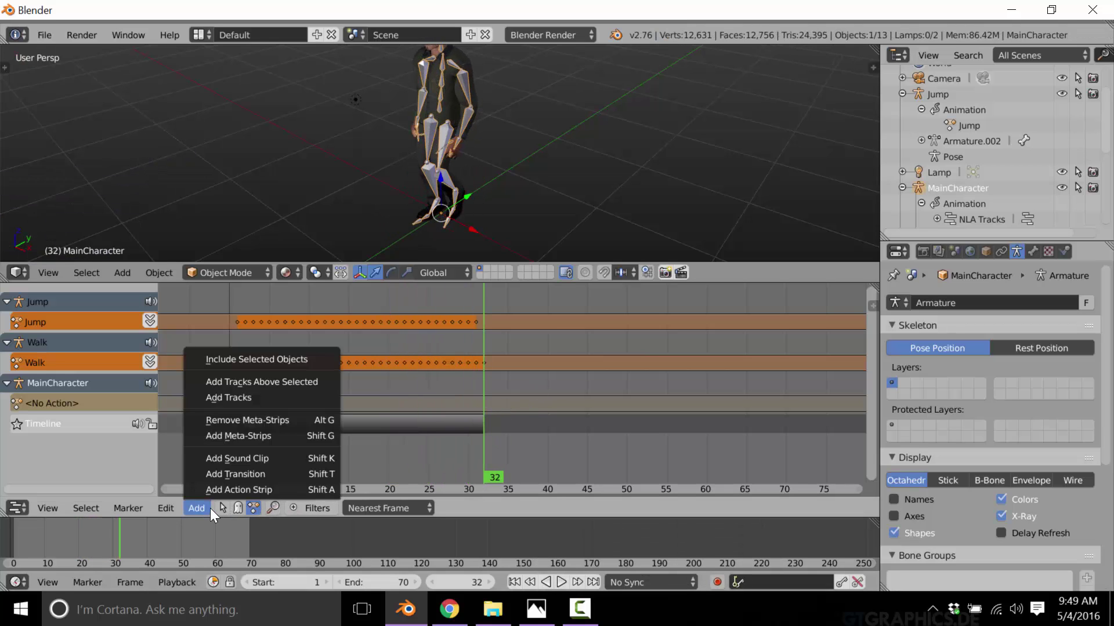
{"action": "left_click", "coordinate": [220, 487]}
{"action": "type", "text": "Walk"}
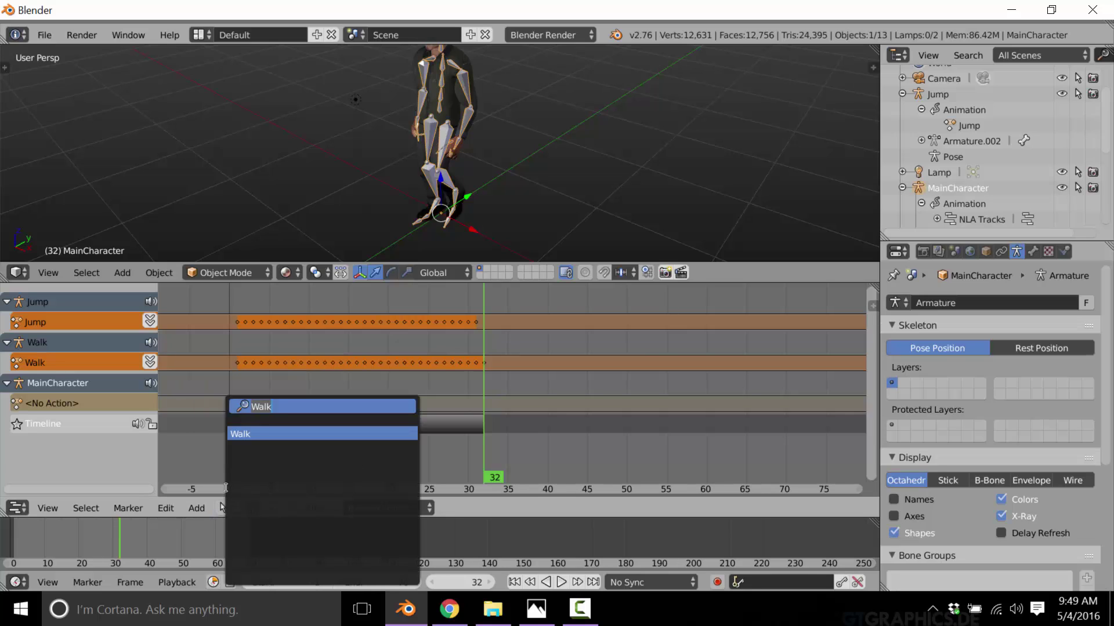
{"action": "type", "text": "Jump"}
{"action": "key", "text": "Return"}
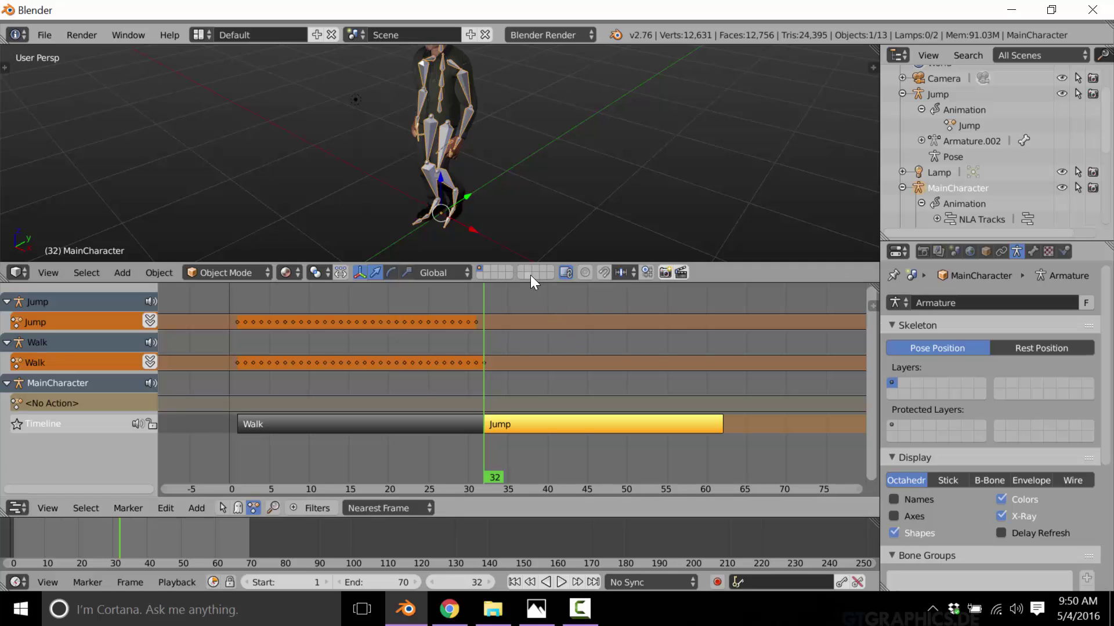
{"action": "mouse_move", "coordinate": [488, 183]}
{"action": "middle_mouse_down"}
{"action": "mouse_move", "coordinate": [514, 208]}
{"action": "mouse_move", "coordinate": [446, 214]}
{"action": "mouse_move", "coordinate": [457, 210]}
{"action": "middle_mouse_up"}
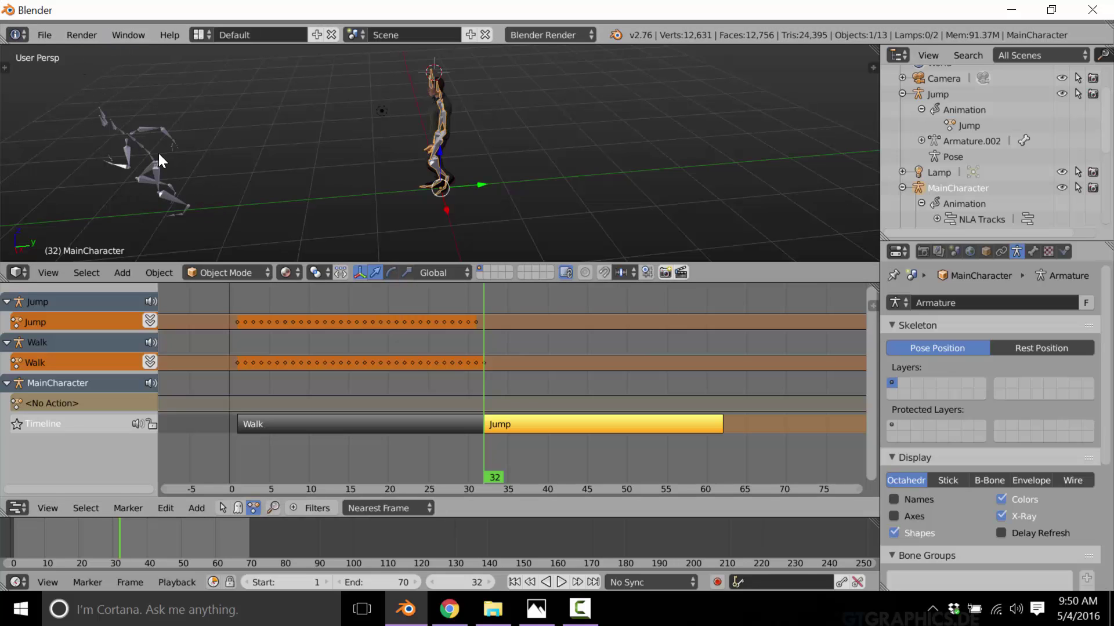
{"action": "left_click", "coordinate": [562, 583]}
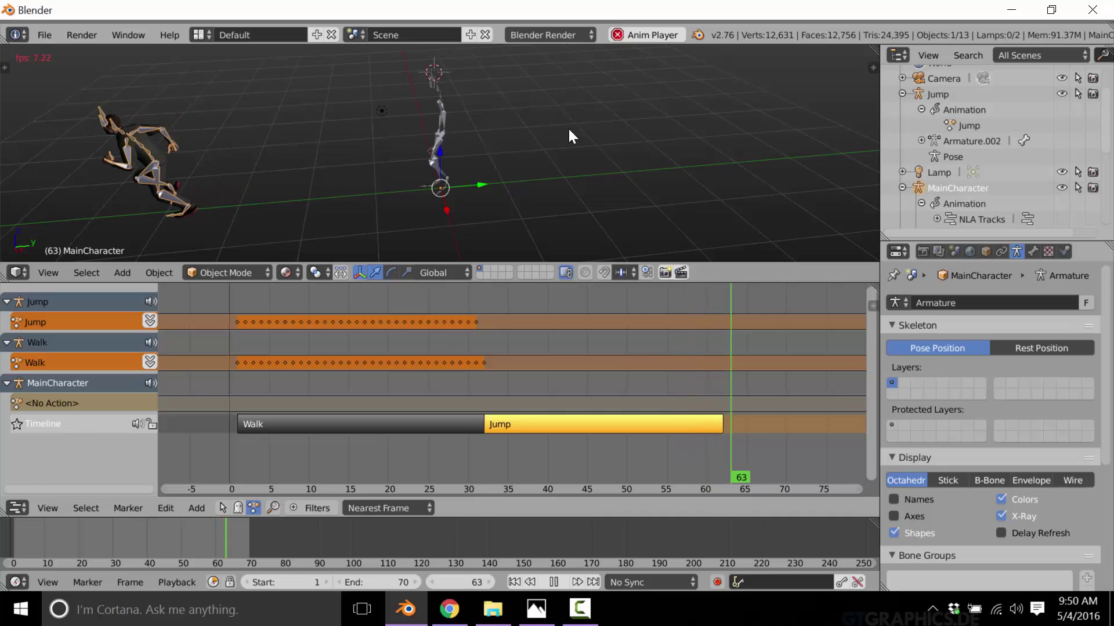
{"action": "left_click", "coordinate": [557, 576]}
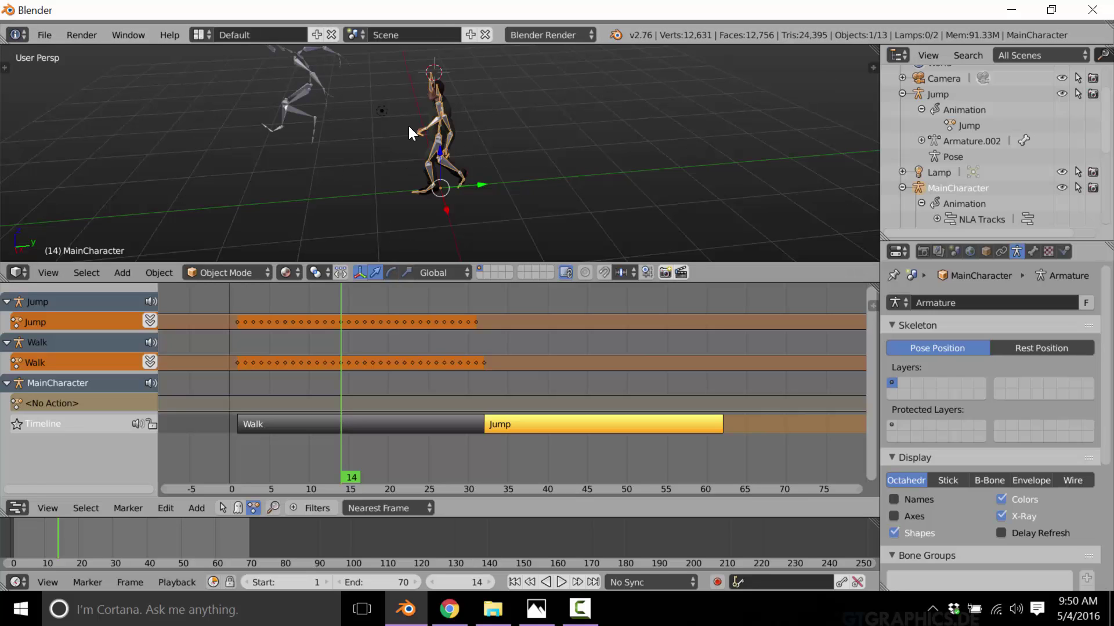
Hide the separate Jump armature and play the combined walk-then-jump animation.
{"action": "left_click", "coordinate": [1059, 92]}
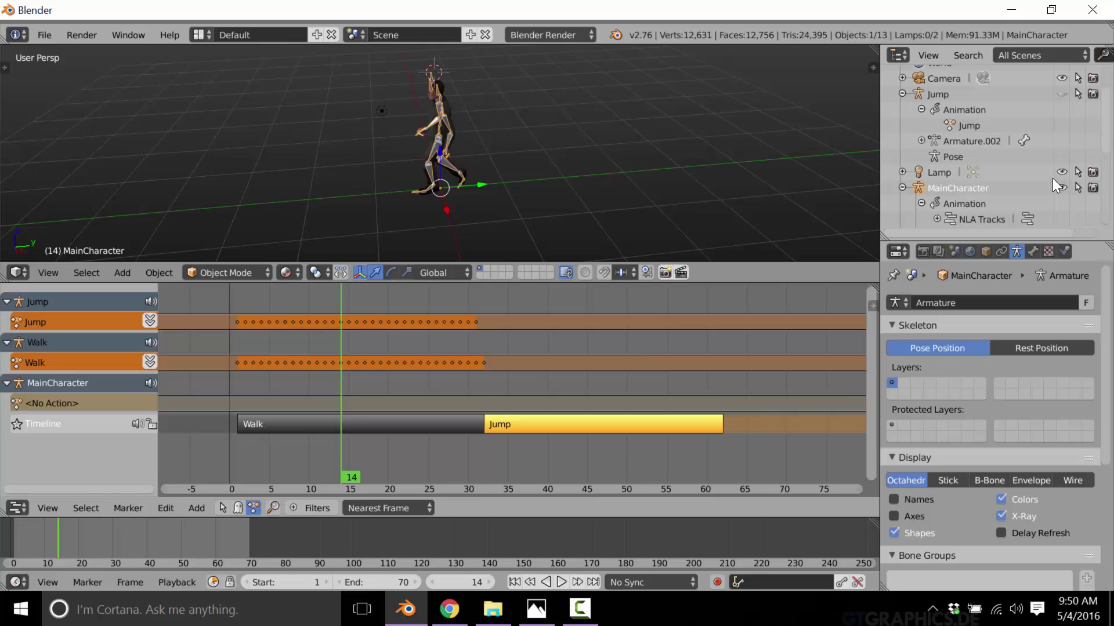
{"action": "scroll", "coordinate": [1052, 178], "scroll_direction": "down", "scroll_amount": 2}
{"action": "scroll", "coordinate": [1051, 178], "scroll_direction": "down", "scroll_amount": 2}
{"action": "scroll", "coordinate": [1051, 178], "scroll_direction": "down", "scroll_amount": 1}
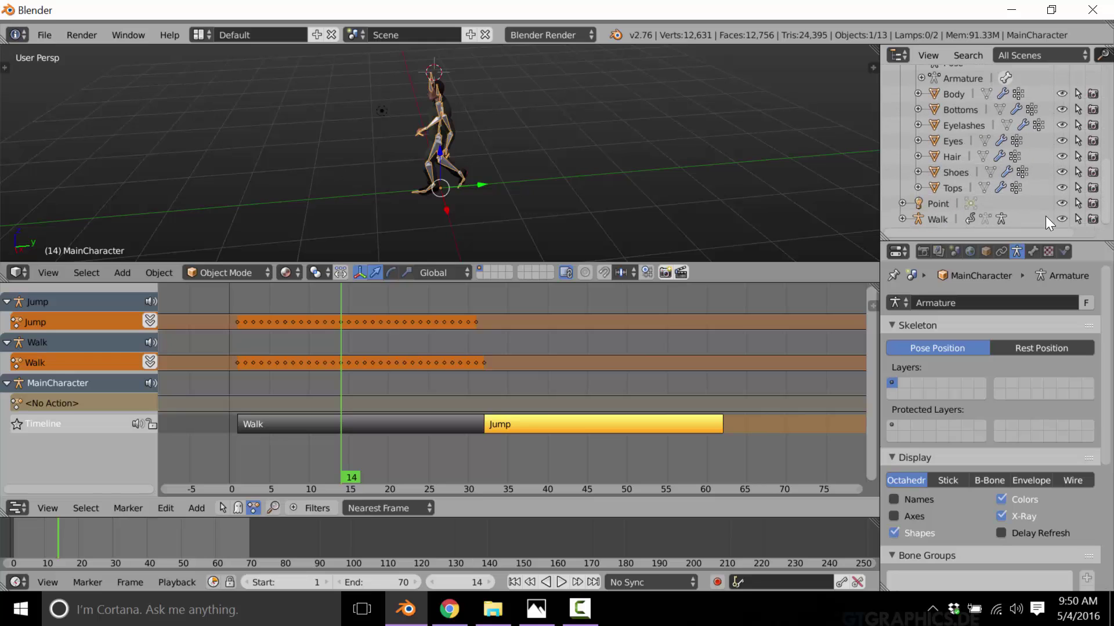
{"action": "left_click", "coordinate": [563, 577]}
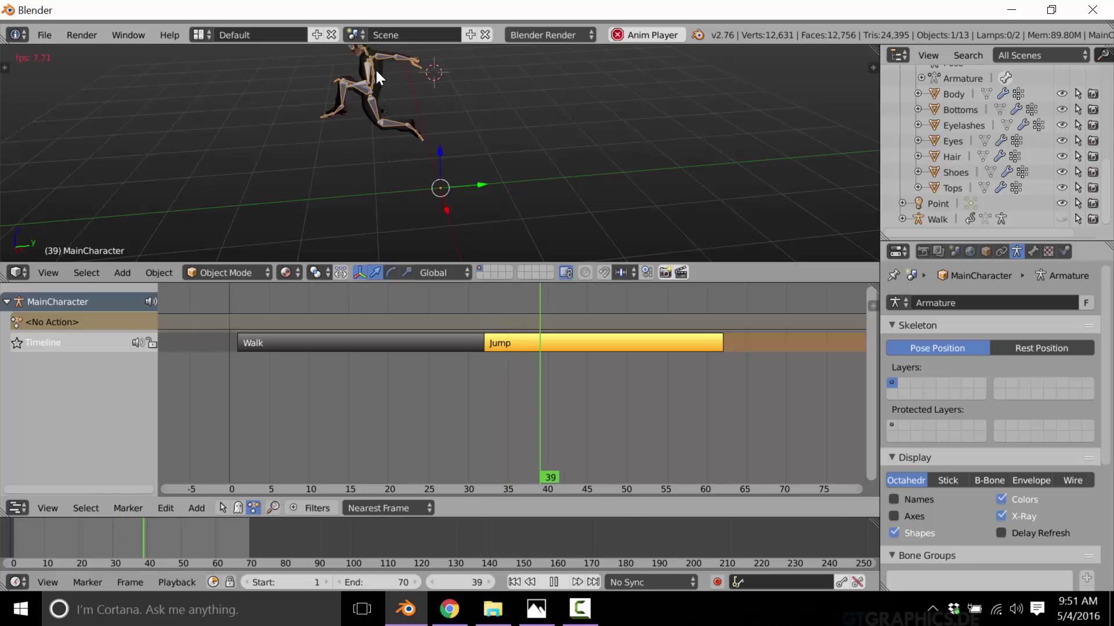
{"action": "scroll", "coordinate": [981, 184], "scroll_direction": "up", "scroll_amount": 1}
{"action": "scroll", "coordinate": [961, 133], "scroll_direction": "up", "scroll_amount": 2}
{"action": "scroll", "coordinate": [990, 115], "scroll_direction": "up", "scroll_amount": 1}
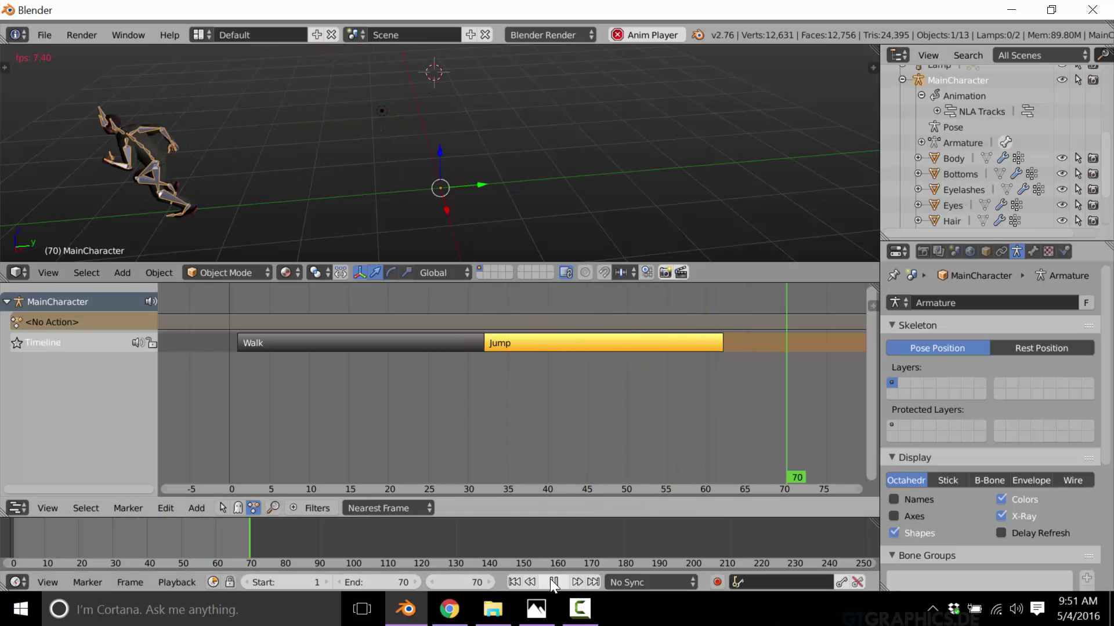
Stop playback, turn the NLA area into the action editor and make it taller.
{"action": "key", "text": "Escape"}
{"action": "left_click", "coordinate": [20, 508]}
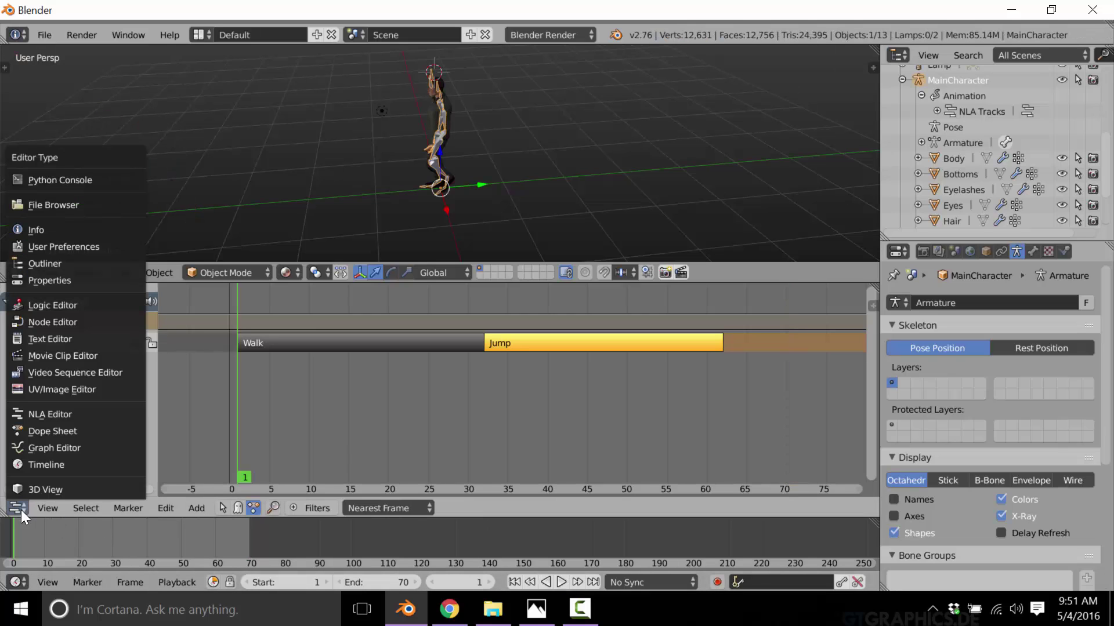
{"action": "left_click", "coordinate": [53, 430]}
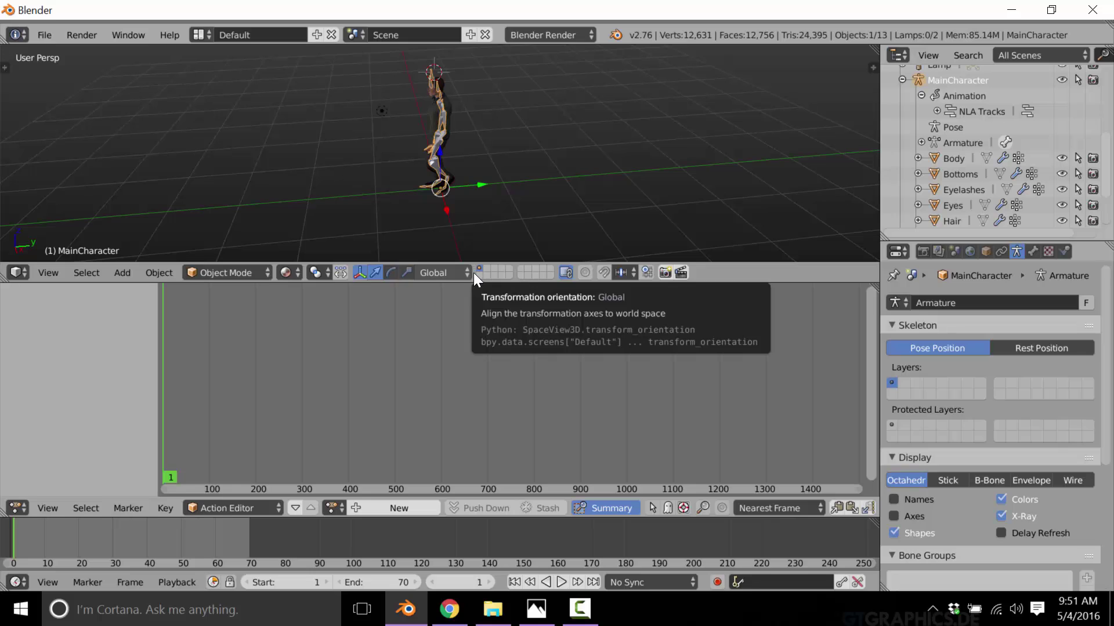
{"action": "left_click_drag", "start_coordinate": [482, 283], "coordinate": [510, 150]}
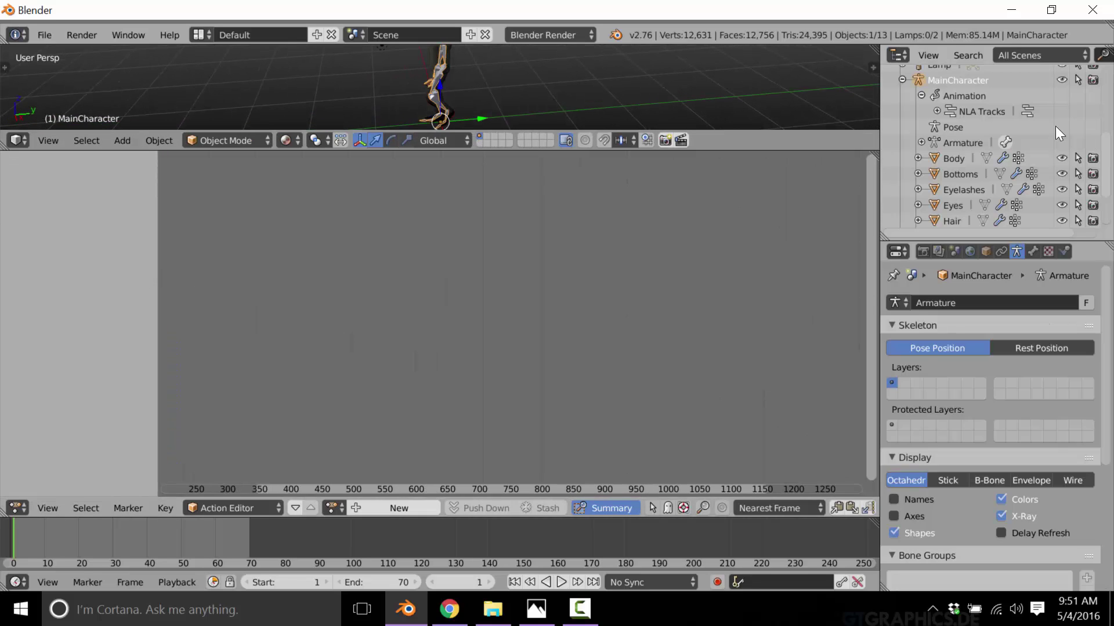
{"action": "scroll", "coordinate": [961, 155], "scroll_direction": "up", "scroll_amount": 3}
{"action": "scroll", "coordinate": [953, 139], "scroll_direction": "up", "scroll_amount": 2}
{"action": "scroll", "coordinate": [945, 123], "scroll_direction": "up", "scroll_amount": 3}
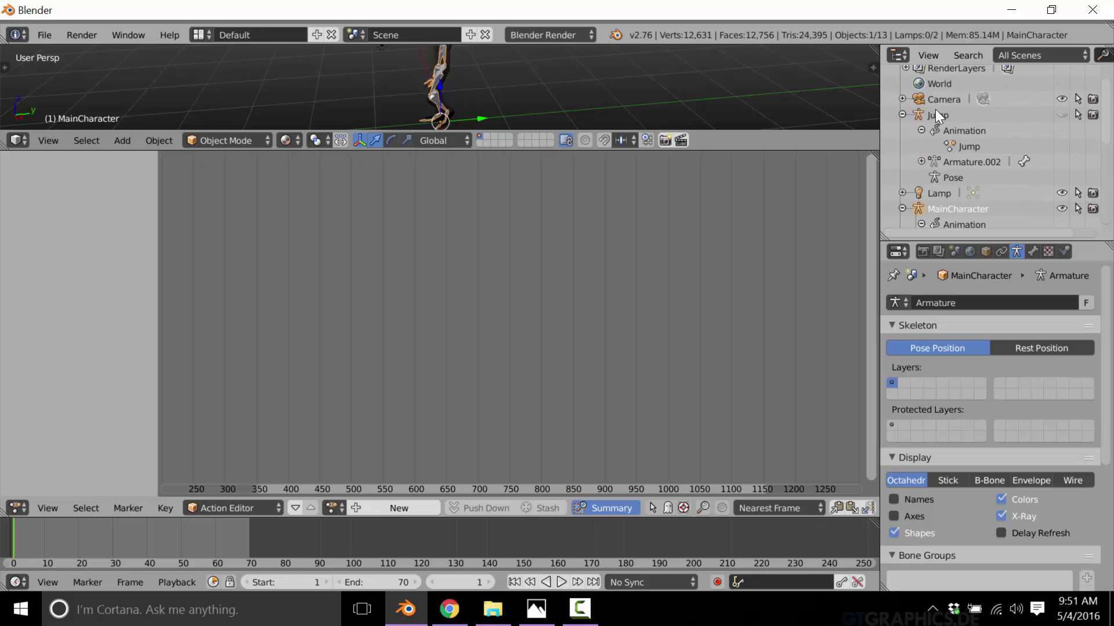
Select the Jump object, frame all its keyframes, pick a location channel and widen the editors.
{"action": "left_click", "coordinate": [940, 114]}
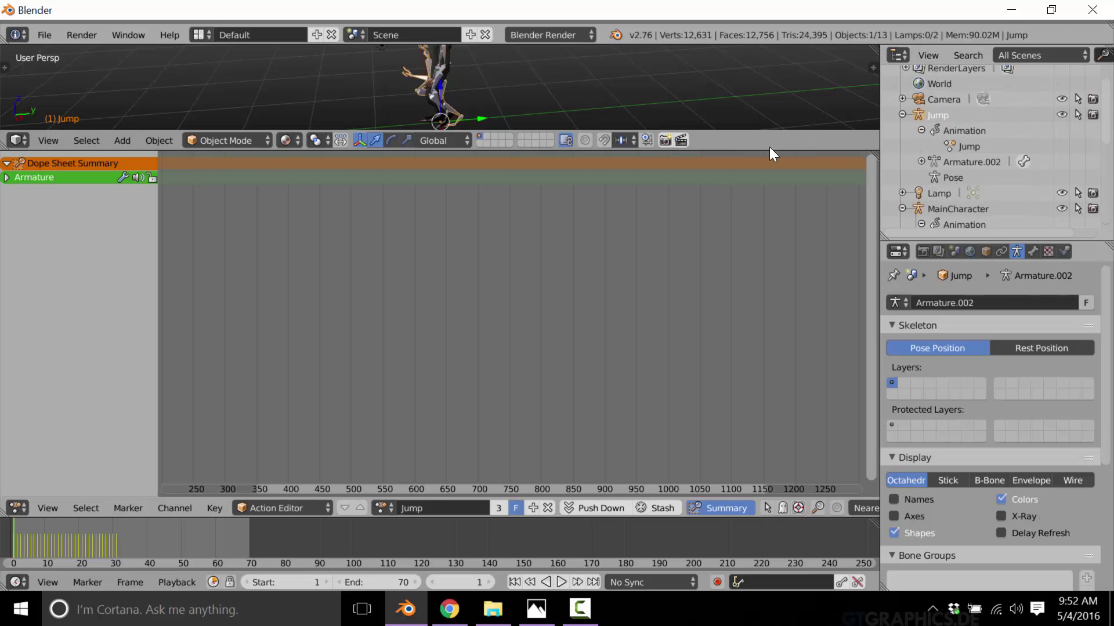
{"action": "left_click", "coordinate": [6, 178]}
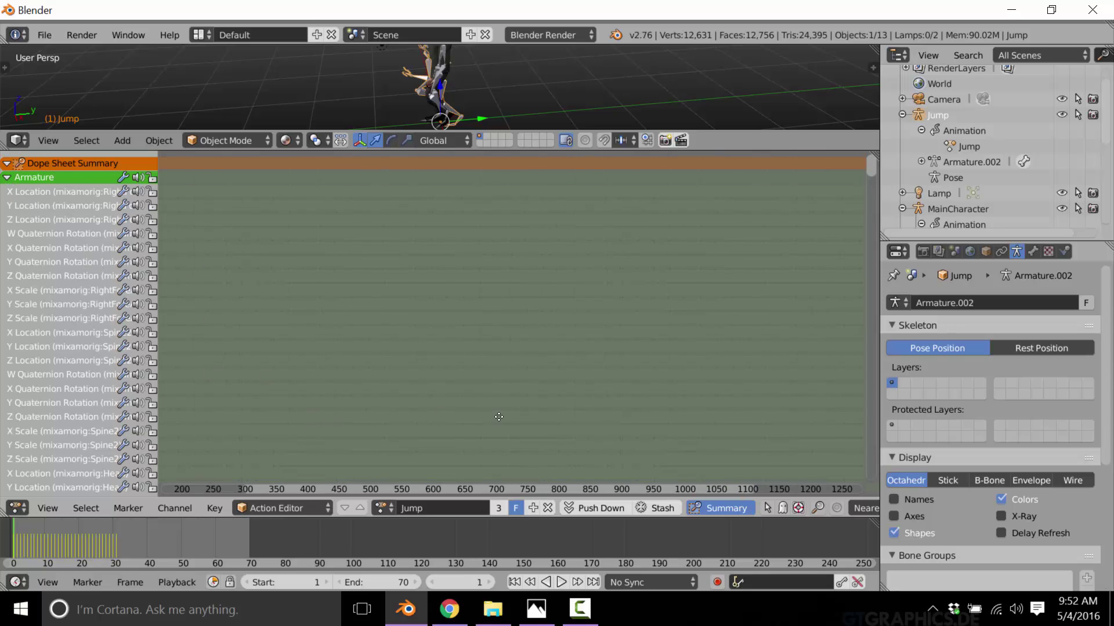
{"action": "key", "text": "Home"}
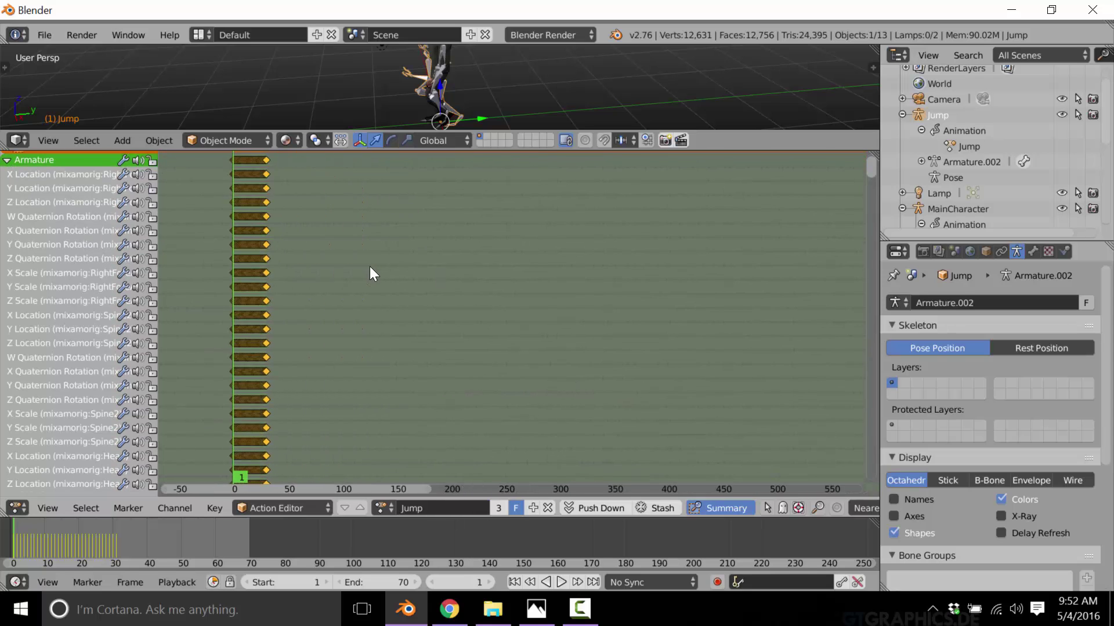
{"action": "scroll", "coordinate": [370, 267], "scroll_direction": "up", "scroll_amount": 2}
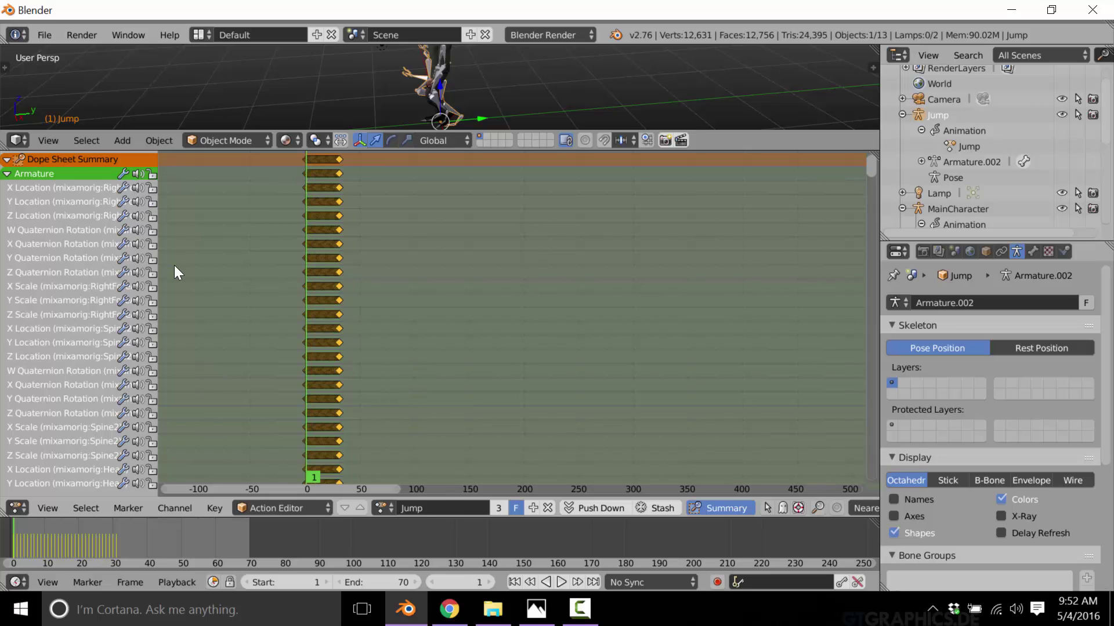
{"action": "scroll", "coordinate": [49, 218], "scroll_direction": "down", "scroll_amount": 3}
{"action": "scroll", "coordinate": [51, 328], "scroll_direction": "down", "scroll_amount": 2}
{"action": "scroll", "coordinate": [58, 344], "scroll_direction": "down", "scroll_amount": 2}
{"action": "scroll", "coordinate": [57, 327], "scroll_direction": "down", "scroll_amount": 2}
{"action": "scroll", "coordinate": [61, 320], "scroll_direction": "down", "scroll_amount": 2}
{"action": "scroll", "coordinate": [62, 318], "scroll_direction": "down", "scroll_amount": 2}
{"action": "scroll", "coordinate": [62, 318], "scroll_direction": "down", "scroll_amount": 2}
{"action": "scroll", "coordinate": [62, 319], "scroll_direction": "down", "scroll_amount": 2}
{"action": "scroll", "coordinate": [59, 312], "scroll_direction": "down", "scroll_amount": 2}
{"action": "scroll", "coordinate": [59, 312], "scroll_direction": "down", "scroll_amount": 2}
{"action": "scroll", "coordinate": [59, 313], "scroll_direction": "down", "scroll_amount": 2}
{"action": "scroll", "coordinate": [60, 313], "scroll_direction": "down", "scroll_amount": 2}
{"action": "scroll", "coordinate": [60, 312], "scroll_direction": "up", "scroll_amount": 1}
{"action": "scroll", "coordinate": [60, 313], "scroll_direction": "up", "scroll_amount": 1}
{"action": "scroll", "coordinate": [59, 312], "scroll_direction": "up", "scroll_amount": 1}
{"action": "scroll", "coordinate": [61, 312], "scroll_direction": "up", "scroll_amount": 1}
{"action": "scroll", "coordinate": [60, 312], "scroll_direction": "up", "scroll_amount": 2}
{"action": "scroll", "coordinate": [54, 311], "scroll_direction": "up", "scroll_amount": 2}
{"action": "scroll", "coordinate": [47, 302], "scroll_direction": "up", "scroll_amount": 2}
{"action": "scroll", "coordinate": [38, 299], "scroll_direction": "up", "scroll_amount": 2}
{"action": "scroll", "coordinate": [38, 299], "scroll_direction": "up", "scroll_amount": 3}
{"action": "scroll", "coordinate": [38, 299], "scroll_direction": "up", "scroll_amount": 3}
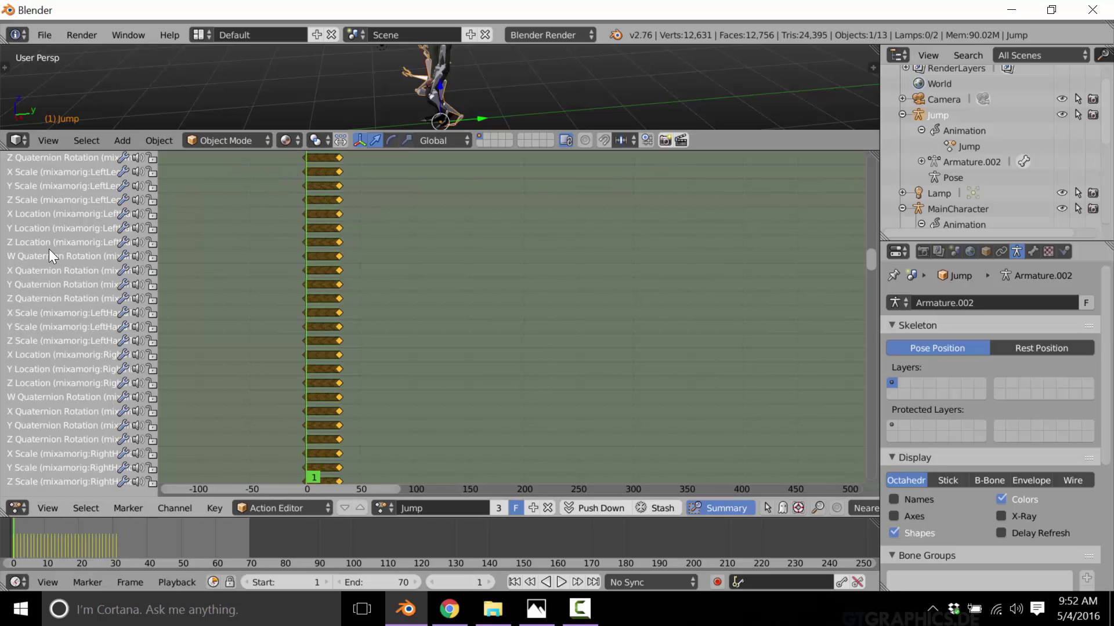
{"action": "left_click", "coordinate": [28, 215]}
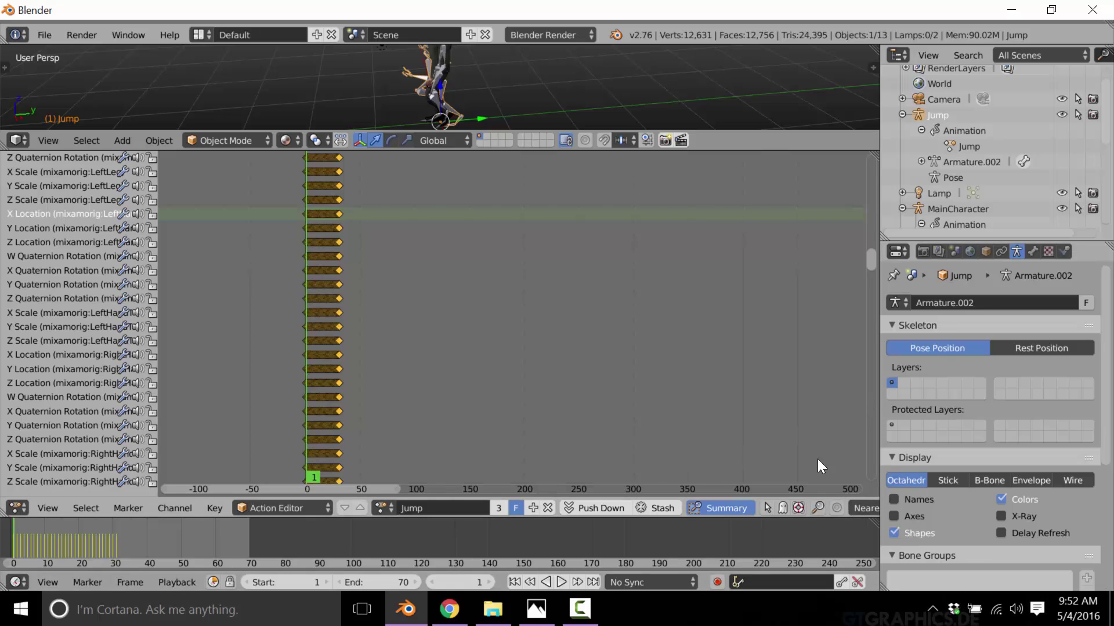
{"action": "left_click_drag", "start_coordinate": [877, 447], "coordinate": [1027, 446]}
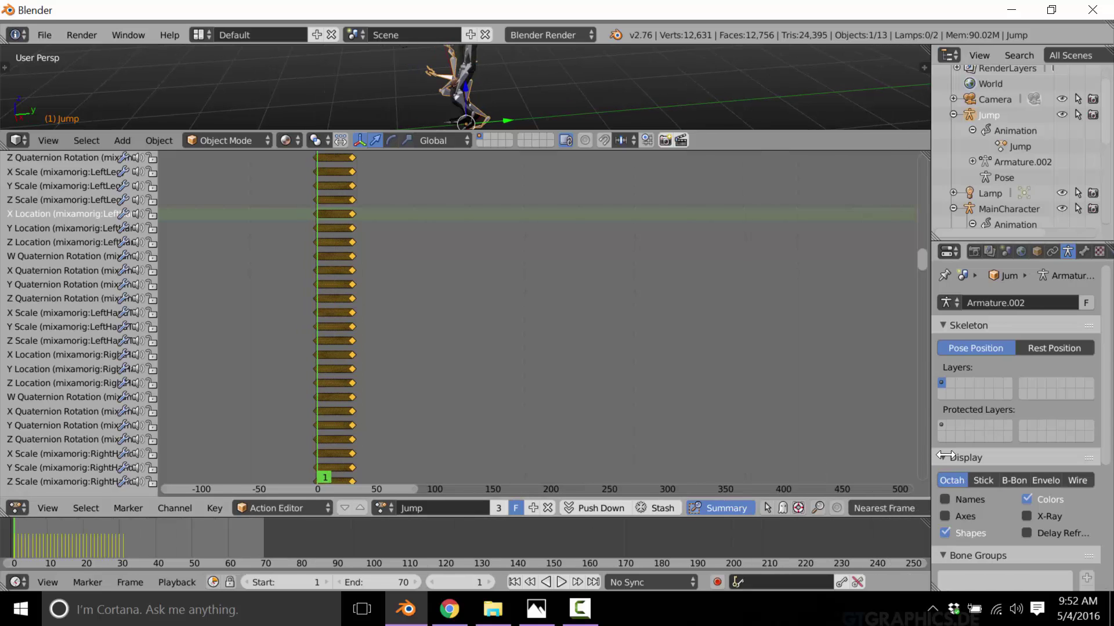
Enable channel name filtering, try and clear search text, restore the side panels' width.
{"action": "left_click", "coordinate": [819, 506]}
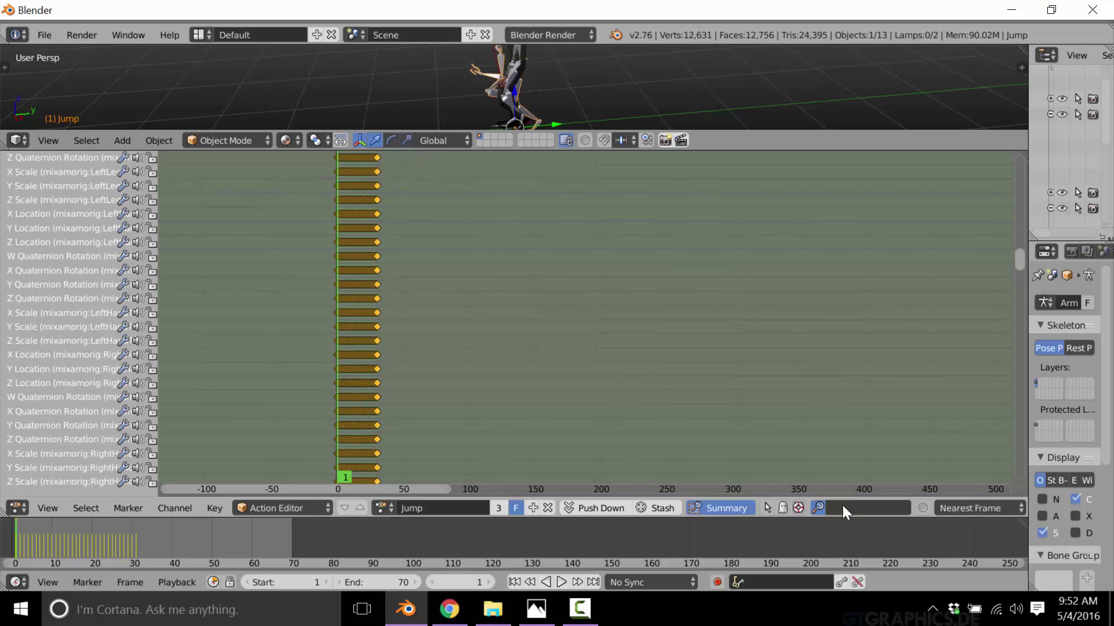
{"action": "left_click", "coordinate": [842, 505]}
{"action": "type", "text": "Locati"}
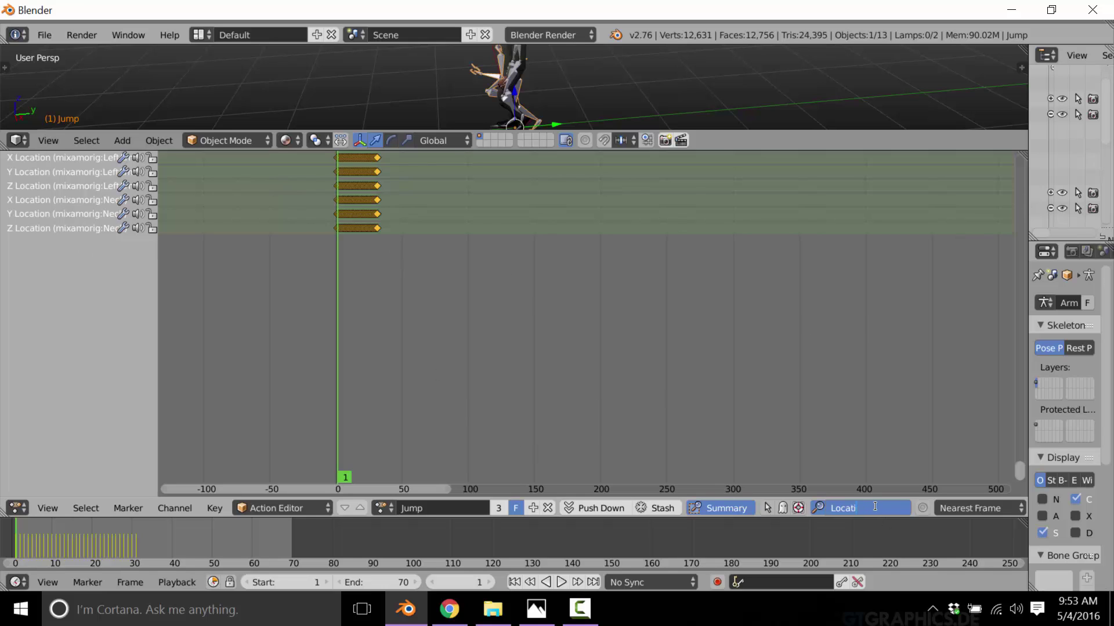
{"action": "key", "text": "BackSpace"}
{"action": "key", "text": "BackSpace"}
{"action": "key", "text": "BackSpace"}
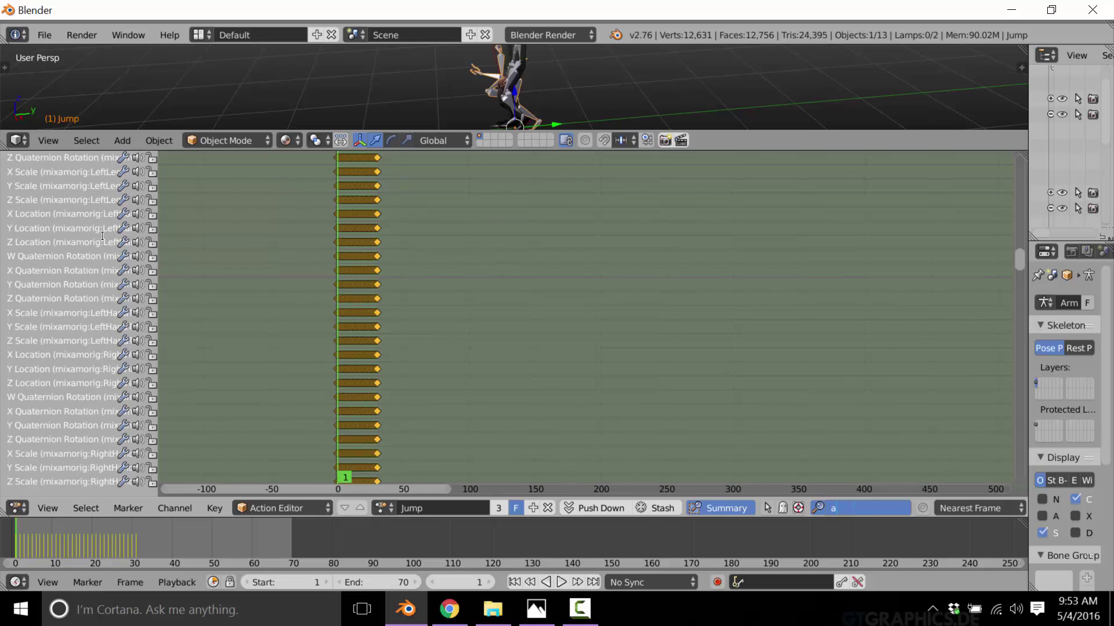
{"action": "type", "text": "a"}
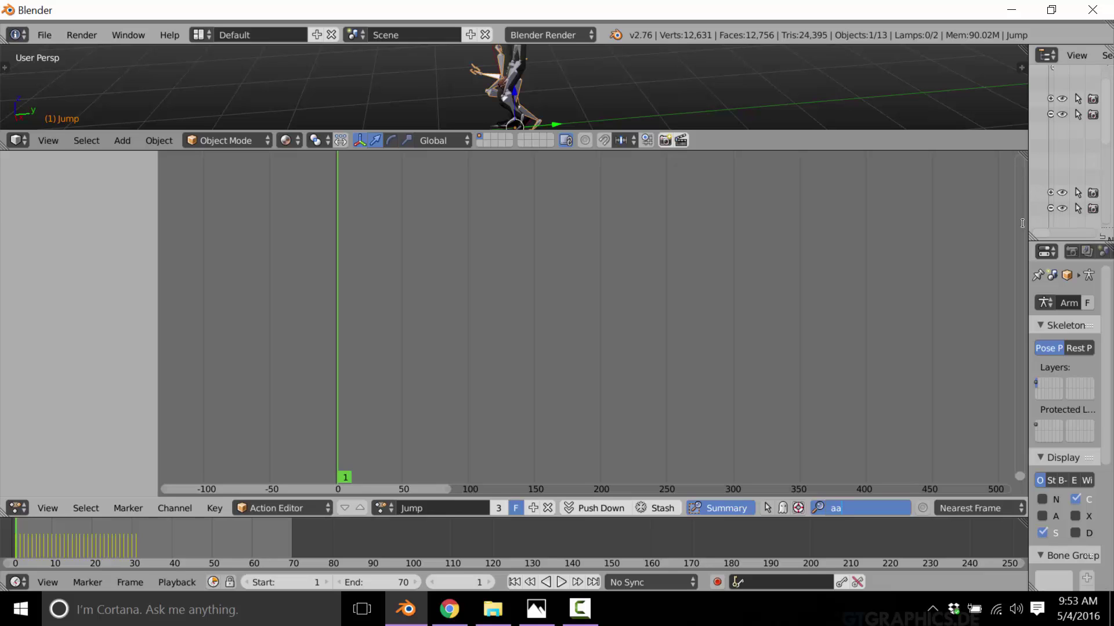
{"action": "key", "text": "Return"}
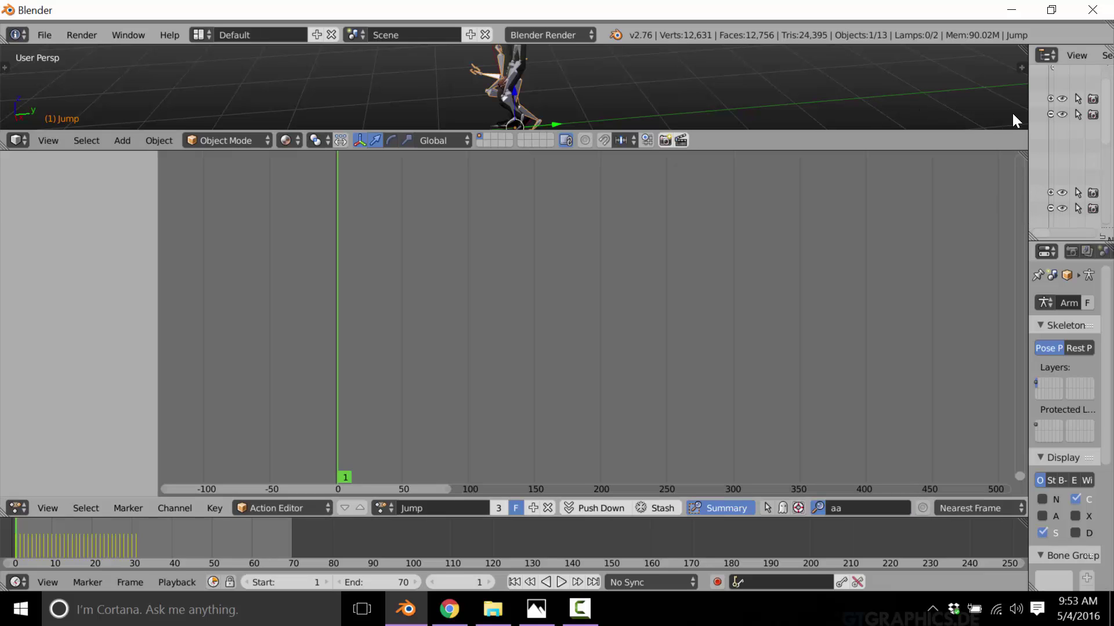
{"action": "left_click_drag", "start_coordinate": [1028, 109], "coordinate": [796, 114]}
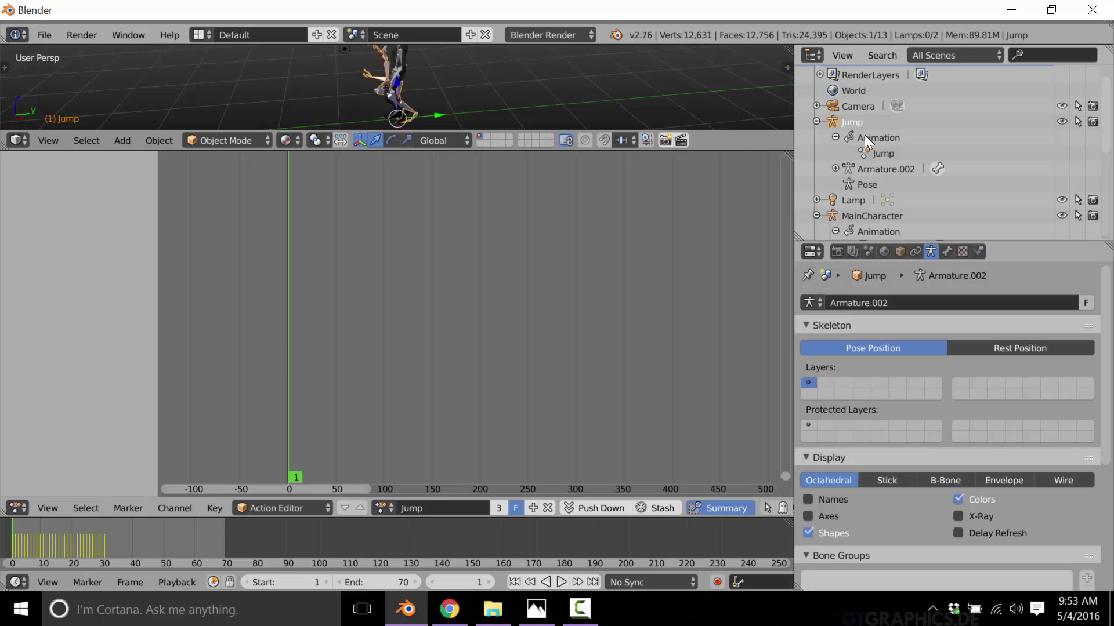
Open Task Manager from the Windows taskbar over Blender.
{"action": "right_click", "coordinate": [798, 603]}
{"action": "left_click", "coordinate": [846, 523]}
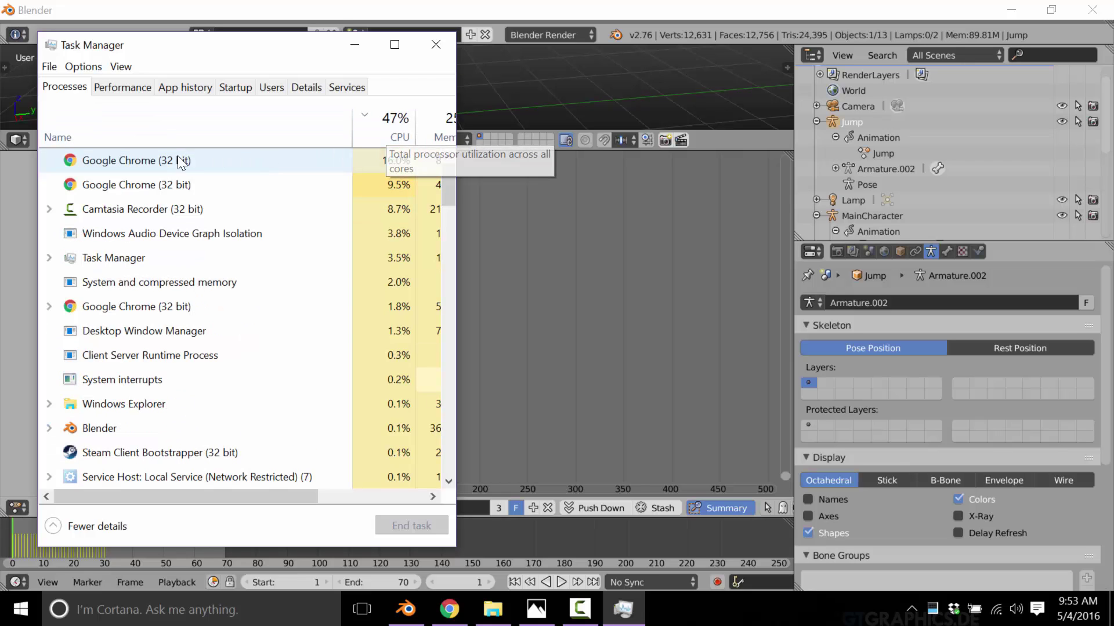
End a Google Chrome (32 bit) process in Task Manager and close Task Manager.
{"action": "left_click", "coordinate": [172, 158]}
{"action": "left_click", "coordinate": [420, 532]}
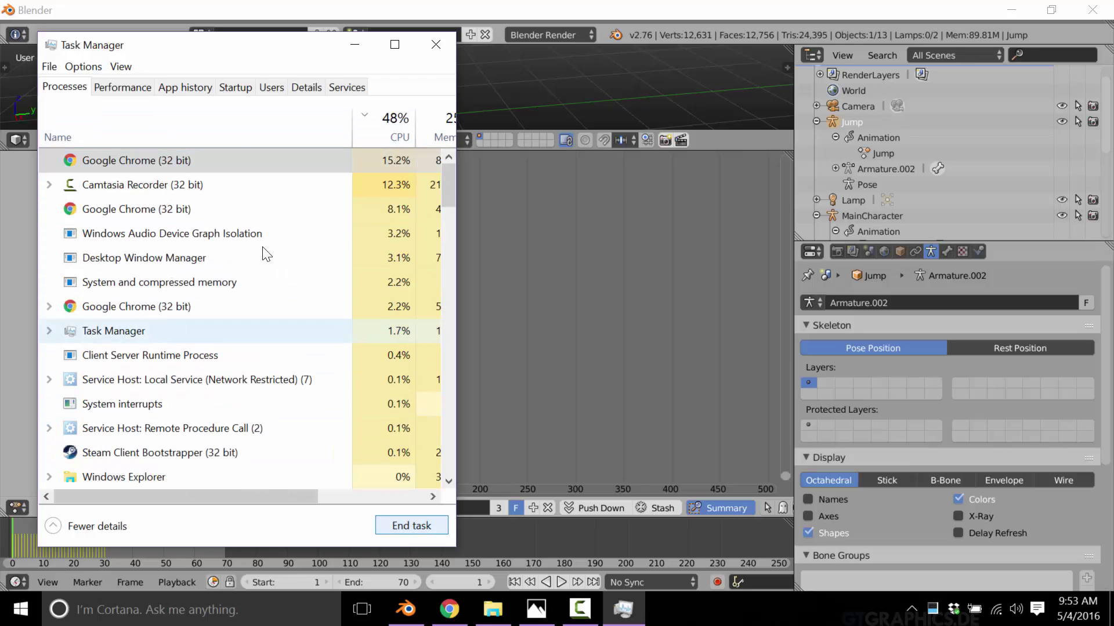
{"action": "left_click", "coordinate": [174, 207]}
{"action": "left_click", "coordinate": [435, 44]}
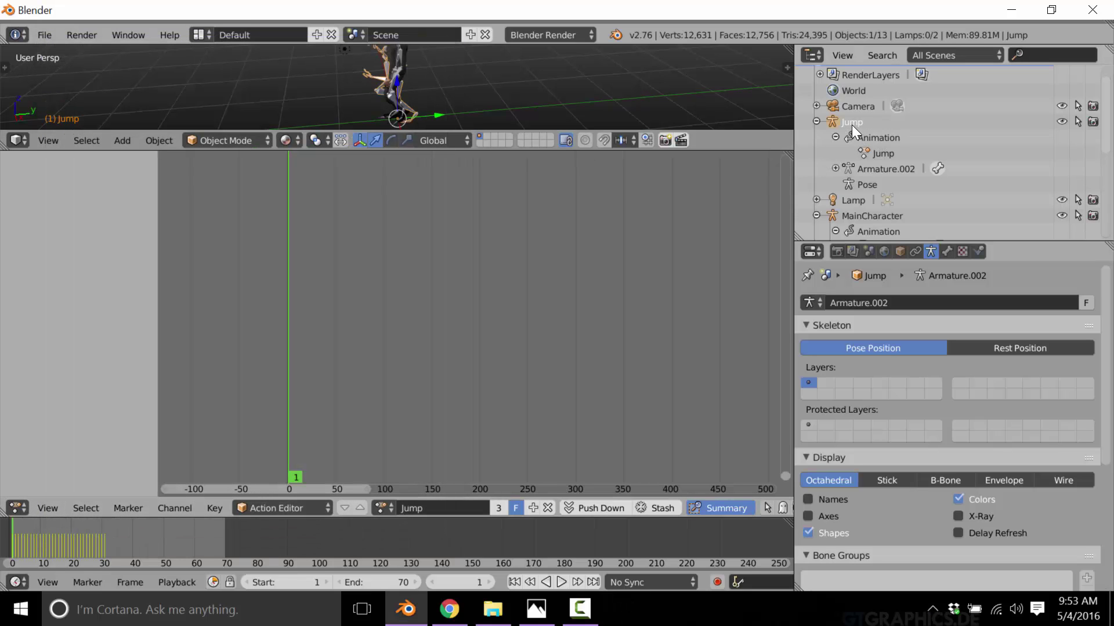
Select the Jump armature in the Outliner to show its action, cancelling an accidental rotate.
{"action": "left_click", "coordinate": [845, 201]}
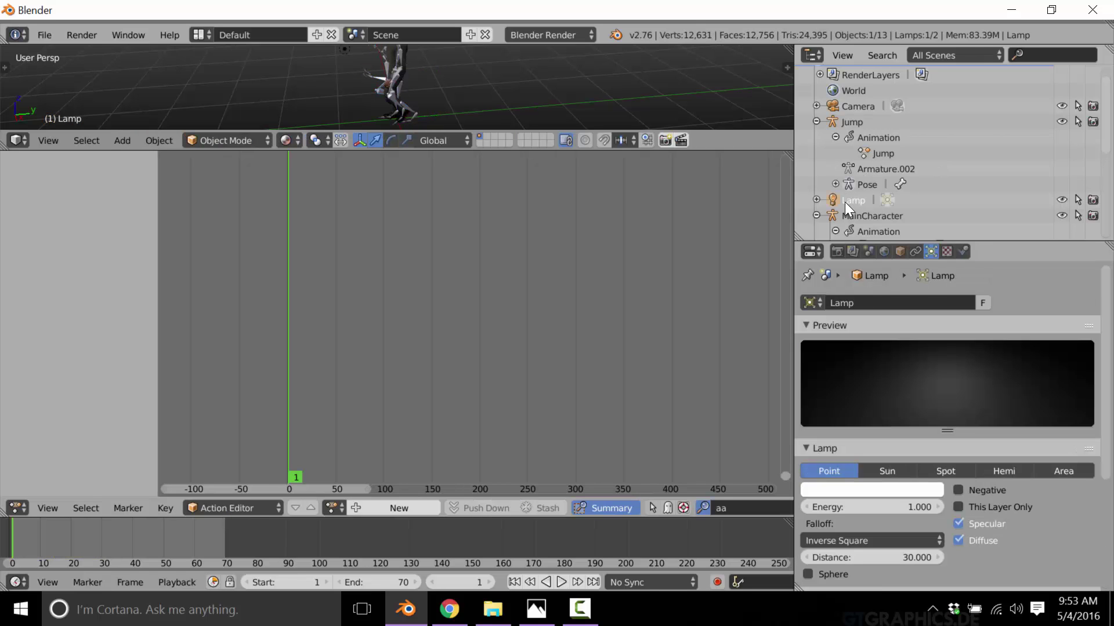
{"action": "left_click", "coordinate": [848, 122]}
{"action": "scroll", "coordinate": [213, 284], "scroll_direction": "up", "scroll_amount": 1}
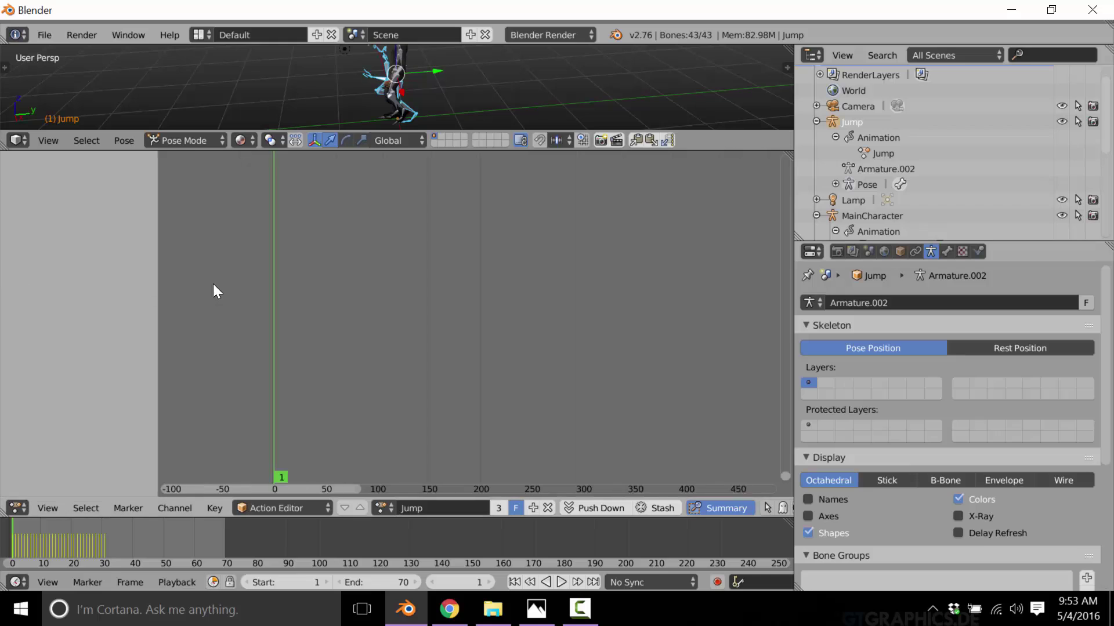
{"action": "scroll", "coordinate": [229, 290], "scroll_direction": "up", "scroll_amount": 2}
{"action": "scroll", "coordinate": [229, 290], "scroll_direction": "down", "scroll_amount": 1}
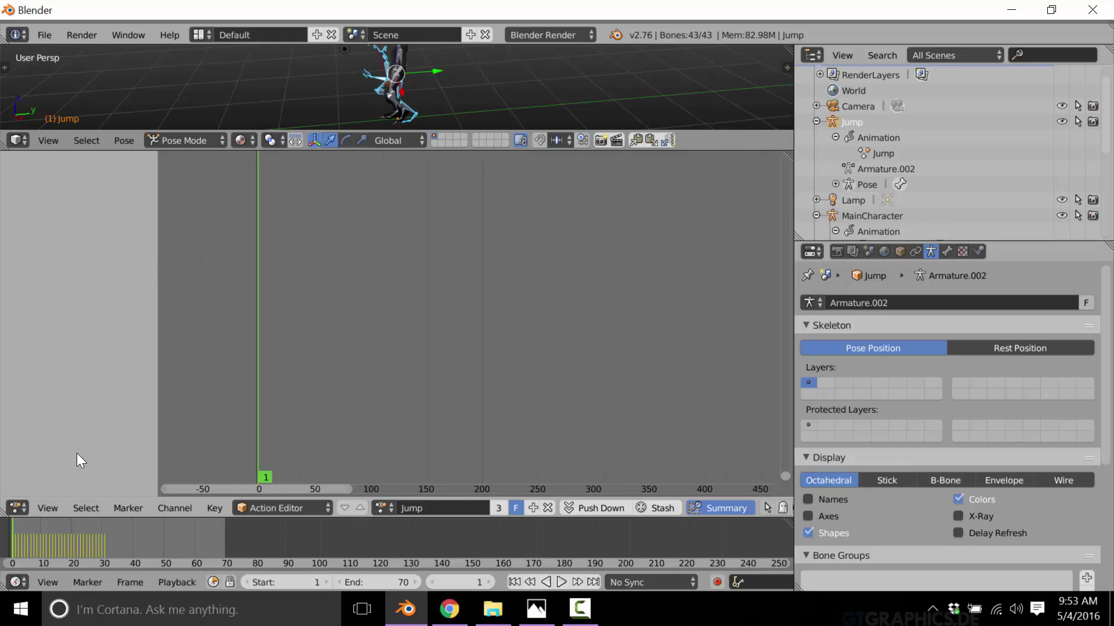
{"action": "key", "text": "r"}
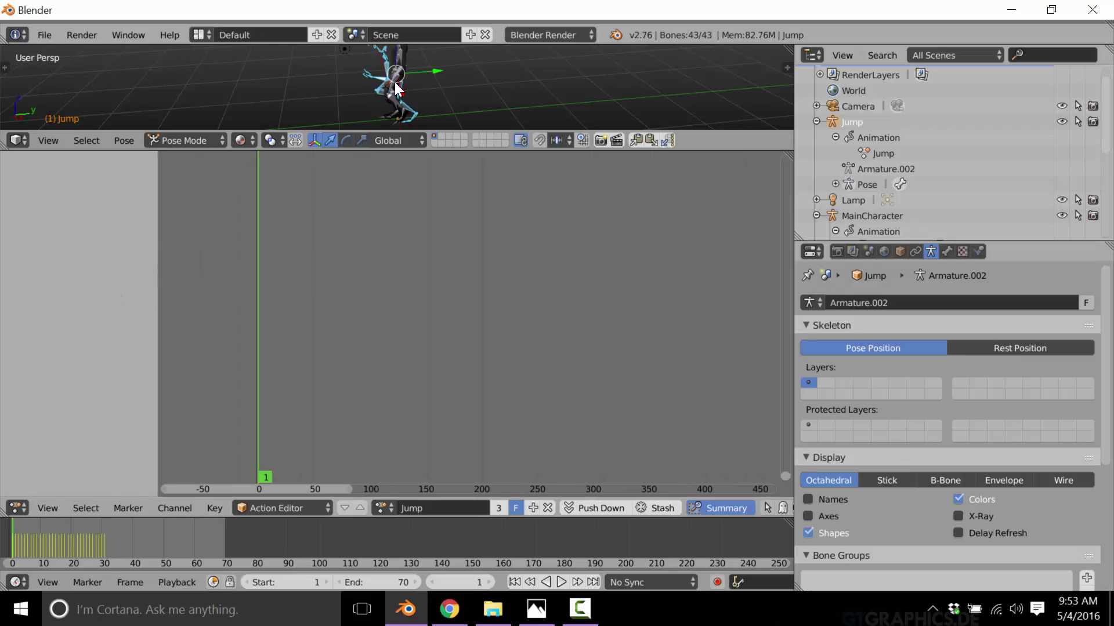
{"action": "key", "text": "Escape"}
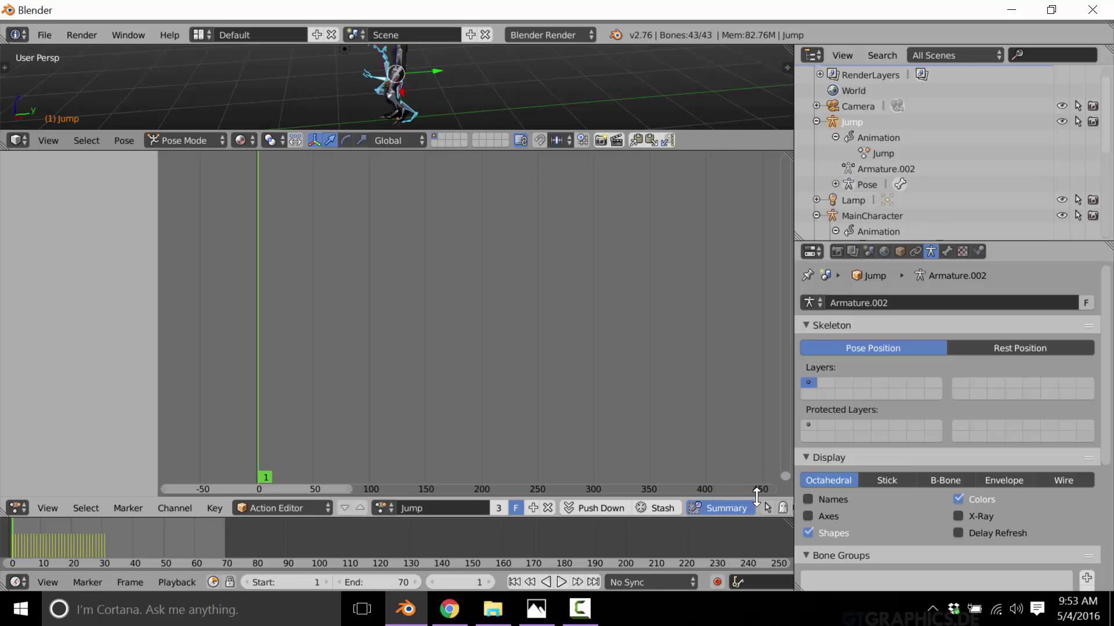
{"action": "left_click_drag", "start_coordinate": [794, 453], "coordinate": [936, 460]}
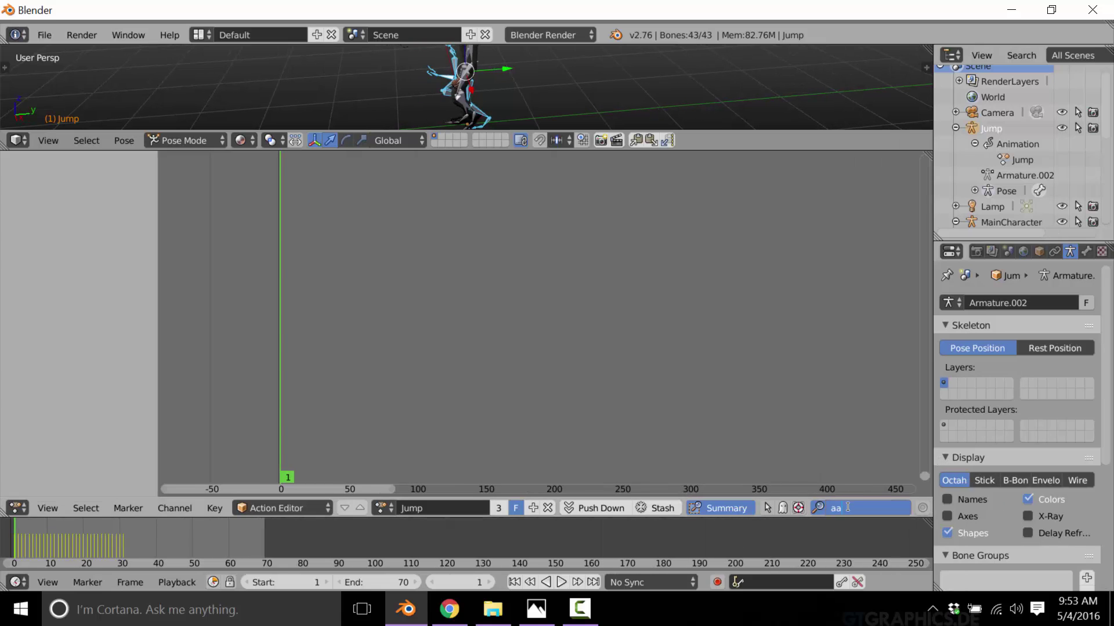
Filter the Jump action channels by "Location" and delete all their keyframes.
{"action": "key", "text": "BackSpace"}
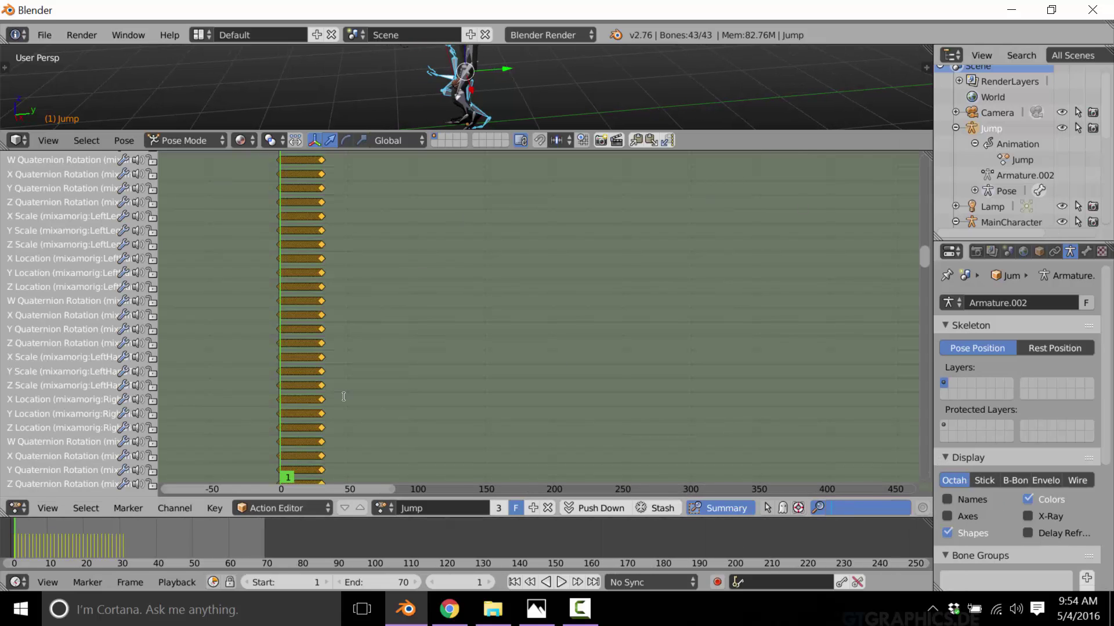
{"action": "type", "text": "Location"}
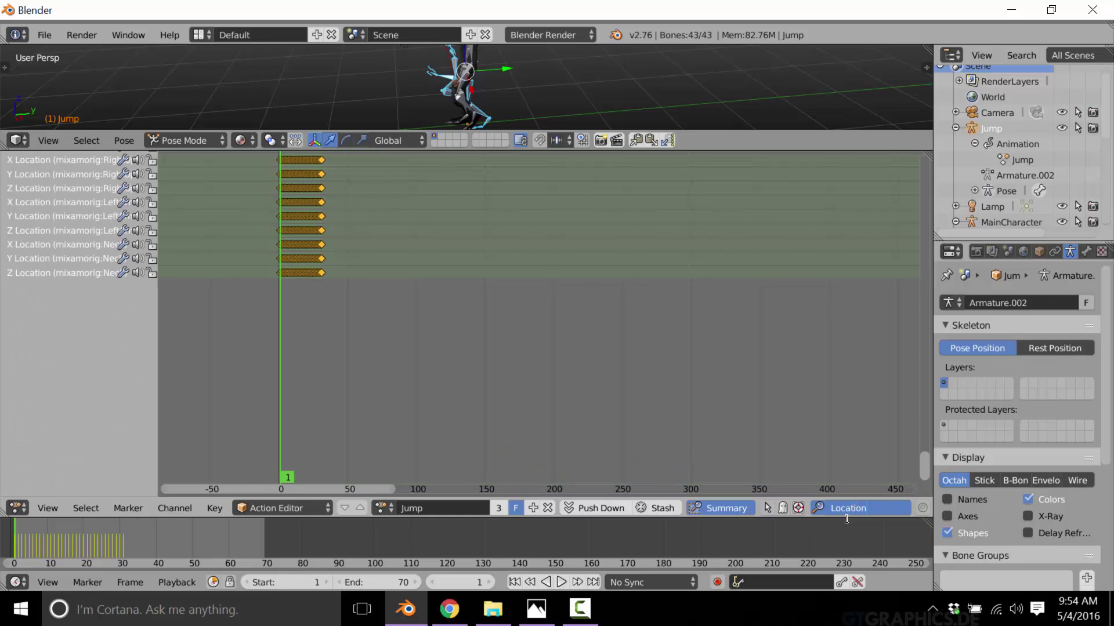
{"action": "type", "text": "aa"}
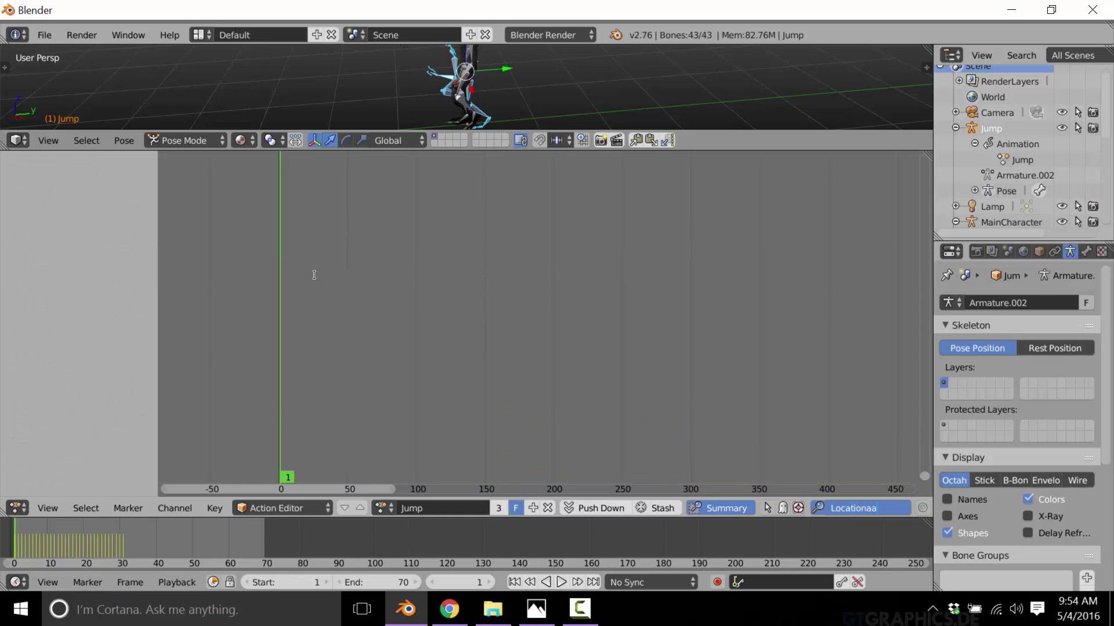
{"action": "key", "text": "BackSpace"}
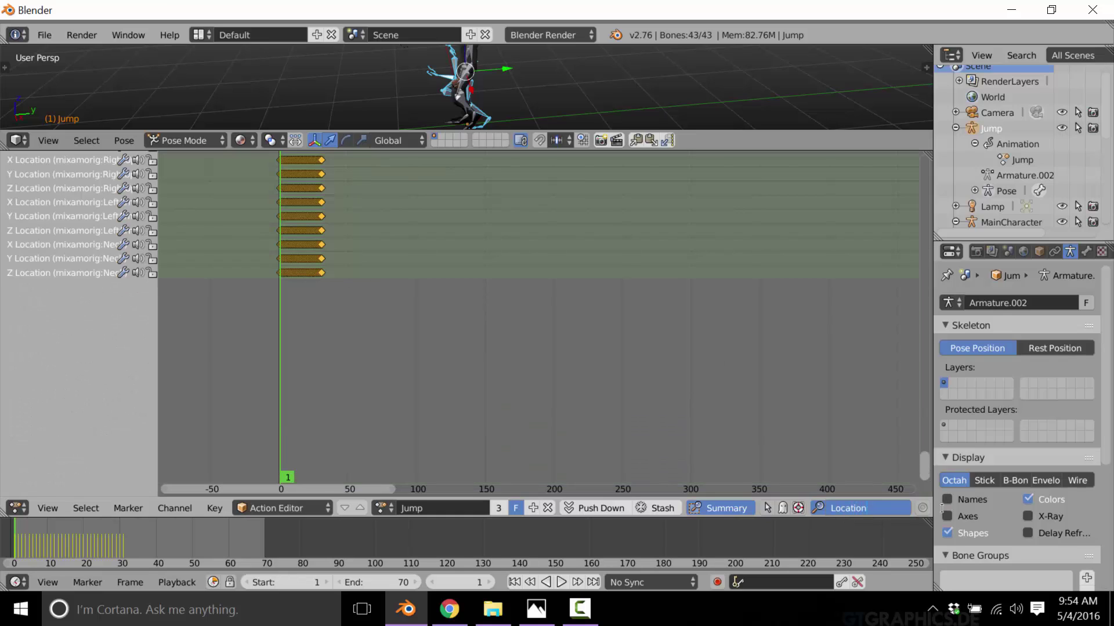
{"action": "key", "text": "x"}
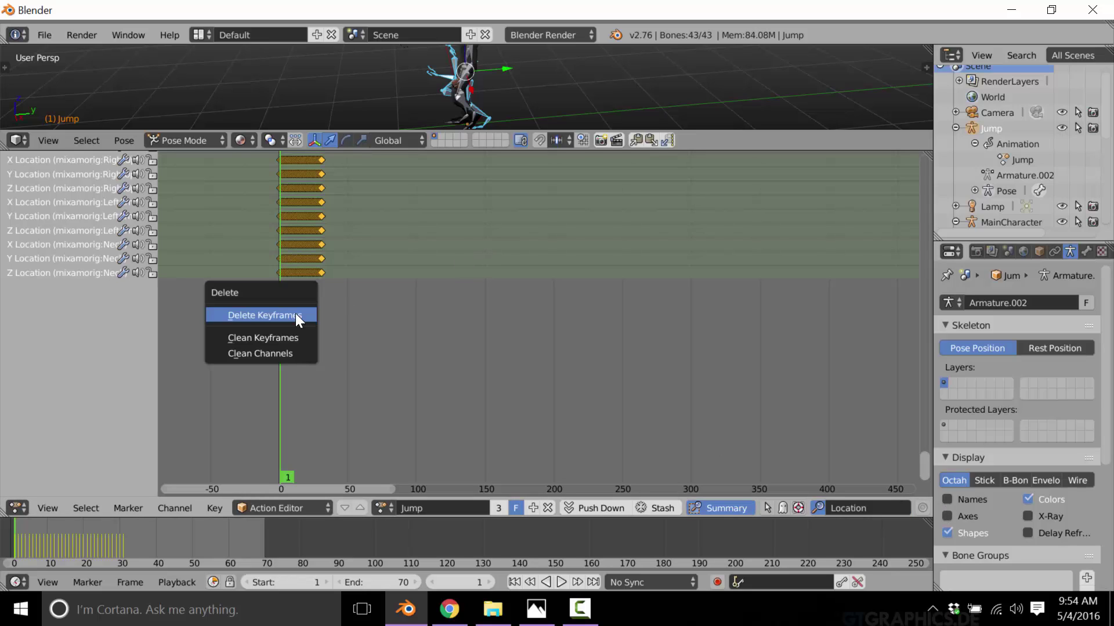
{"action": "left_click", "coordinate": [295, 314]}
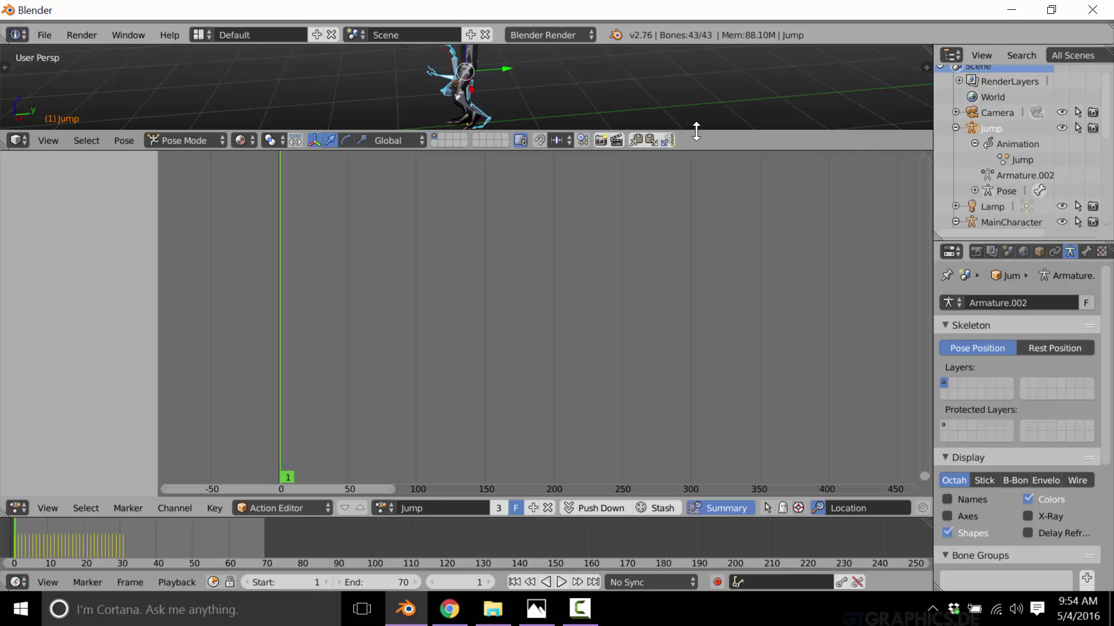
Enlarge the 3D view, play the Jump animation and orbit to a level side view.
{"action": "left_click_drag", "start_coordinate": [697, 133], "coordinate": [694, 314]}
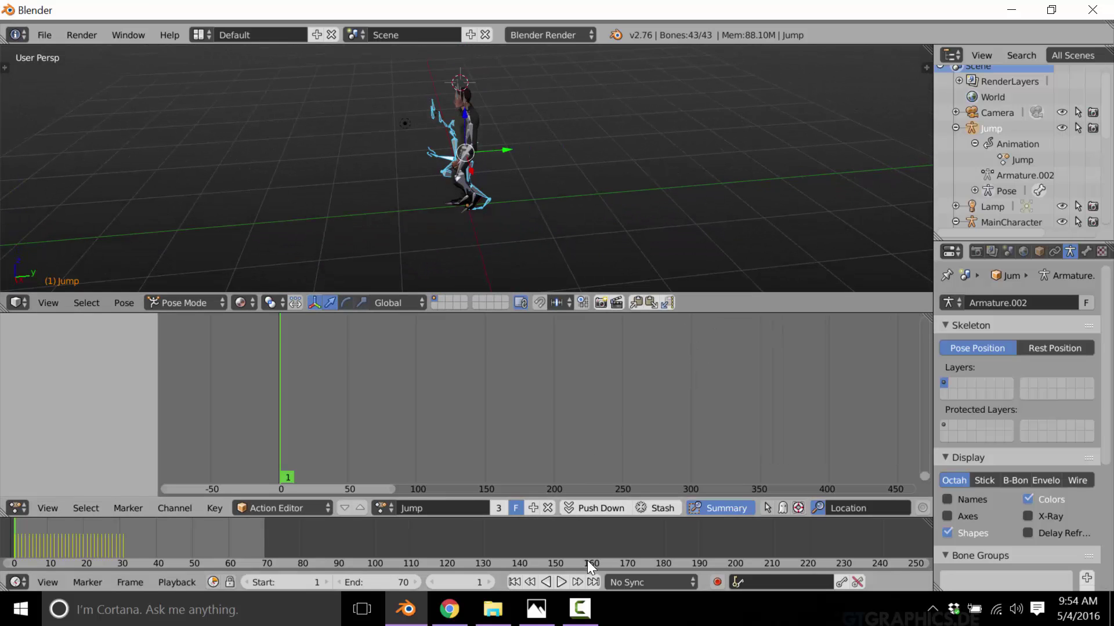
{"action": "left_click", "coordinate": [558, 580]}
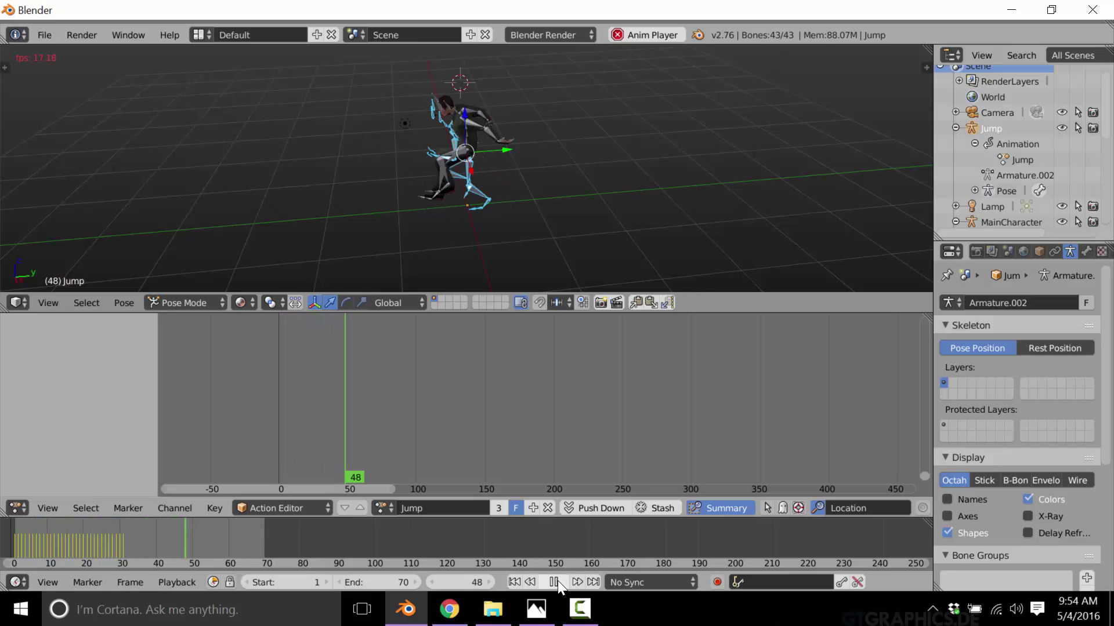
{"action": "middle_click_drag", "start_coordinate": [551, 196], "coordinate": [501, 174]}
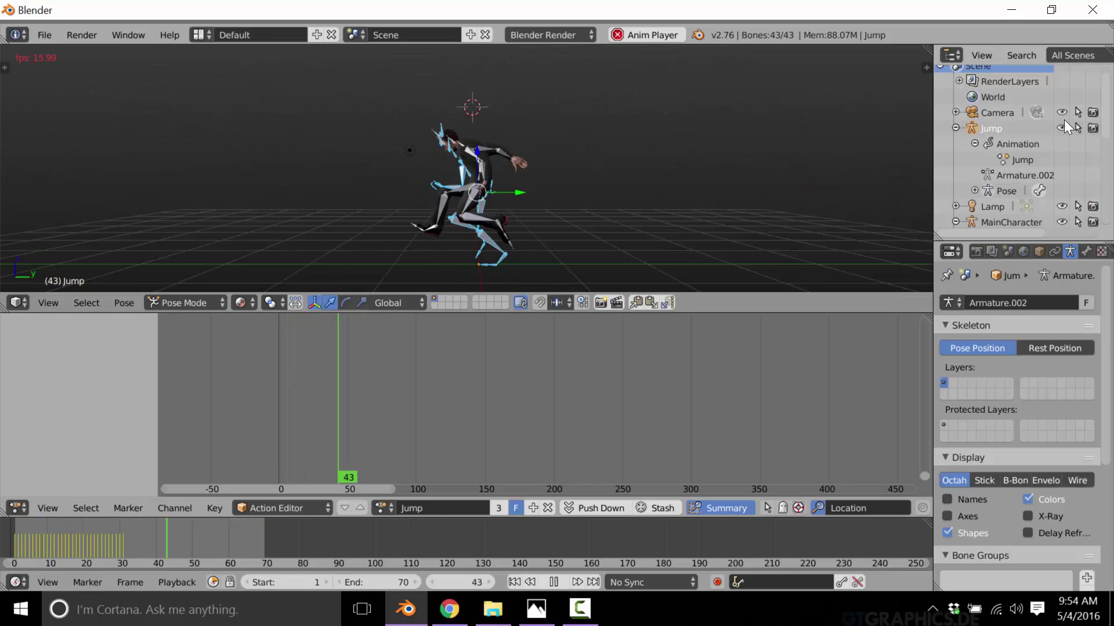